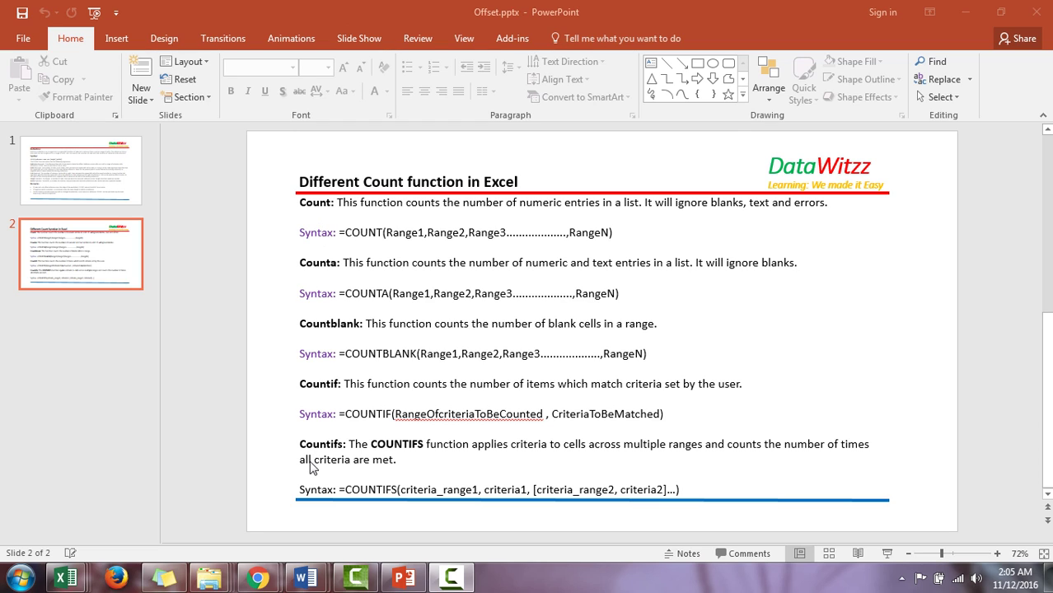
# Go over the COUNT, COUNTA and COUNTBLANK descriptions on slide 2, marking the COUNTBLANK syntax.
pyautogui.click(334, 205)
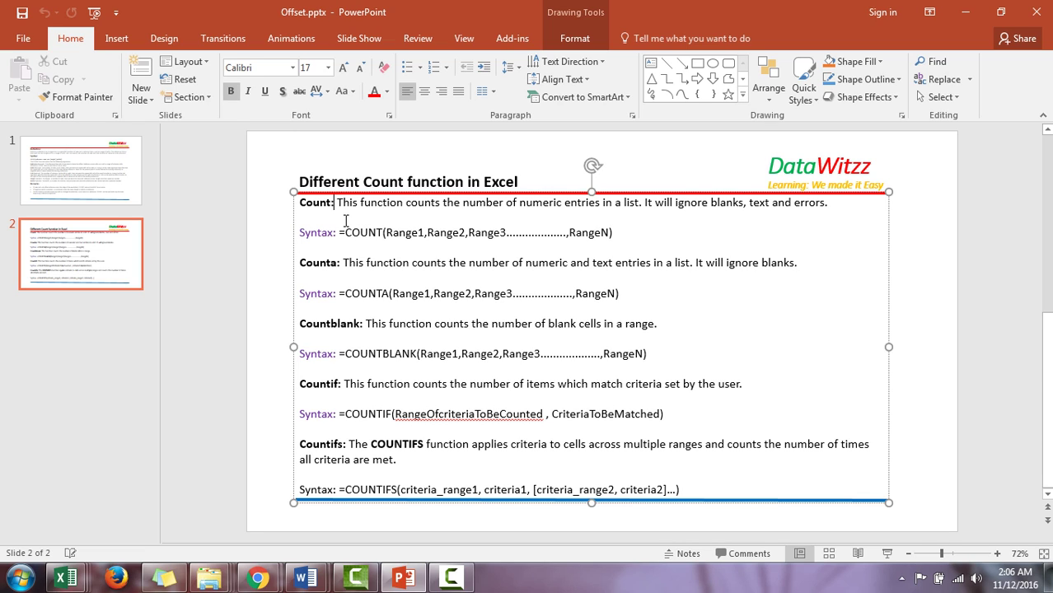
pyautogui.click(347, 264)
pyautogui.click(356, 236)
pyautogui.click(344, 264)
pyautogui.click(728, 262)
pyautogui.click(333, 323)
pyautogui.click(596, 332)
pyautogui.click(579, 324)
pyautogui.doubleClick(459, 355)
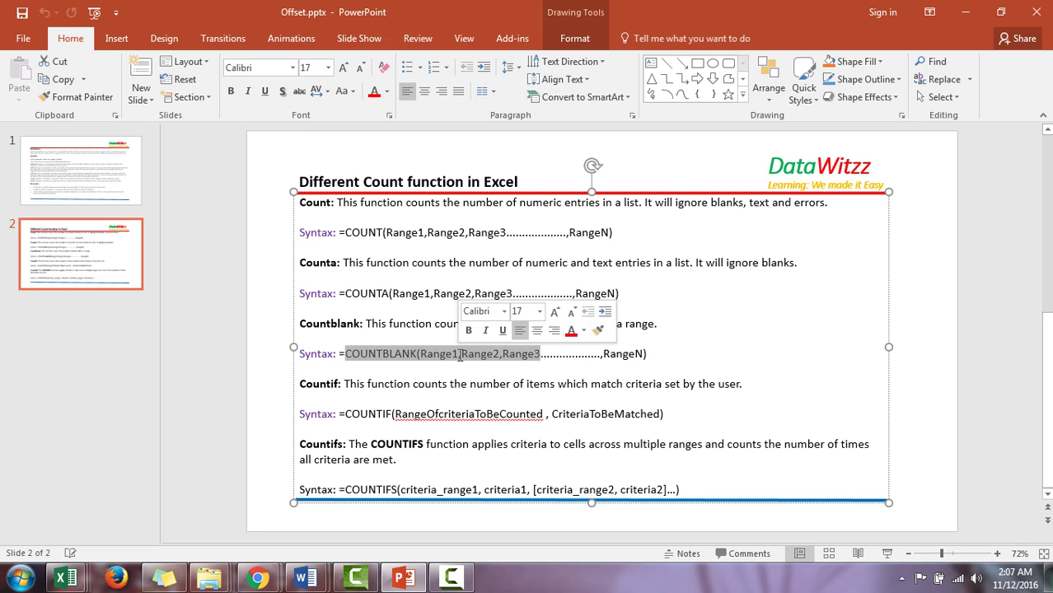
# Walk through the COUNTIF description, highlighting the word 'counts'.
pyautogui.click(330, 386)
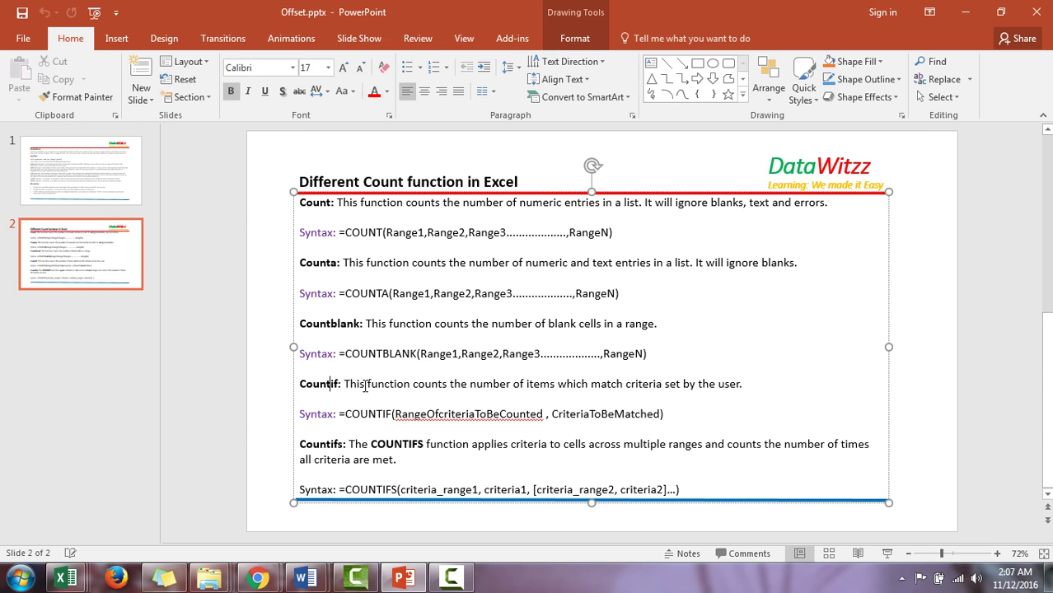
pyautogui.click(364, 385)
pyautogui.click(351, 385)
pyautogui.click(377, 384)
pyautogui.doubleClick(430, 385)
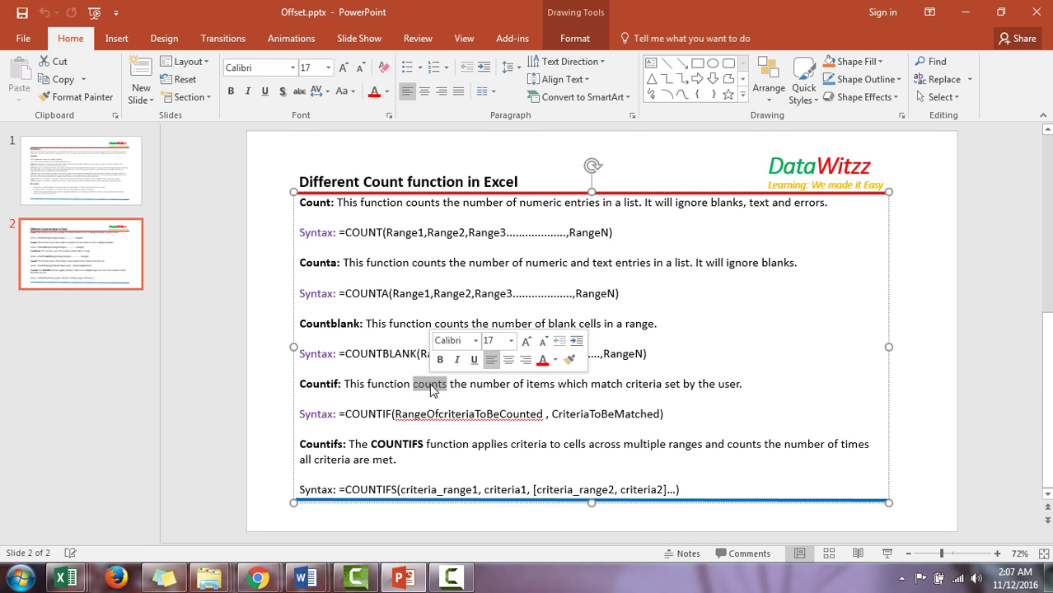
# Review the COUNTIF and COUNTIFS syntax lines, then preview the three open Excel workbooks.
pyautogui.click(381, 459)
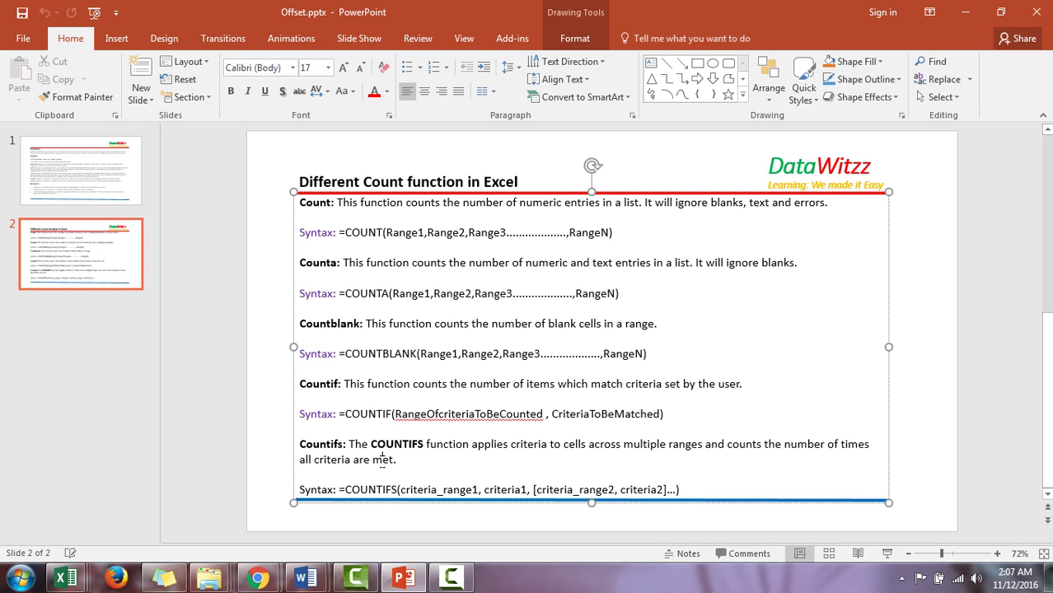
pyautogui.click(379, 448)
pyautogui.click(390, 439)
pyautogui.click(389, 473)
pyautogui.click(385, 445)
pyautogui.click(347, 412)
pyautogui.click(518, 423)
pyautogui.click(382, 491)
pyautogui.click(82, 580)
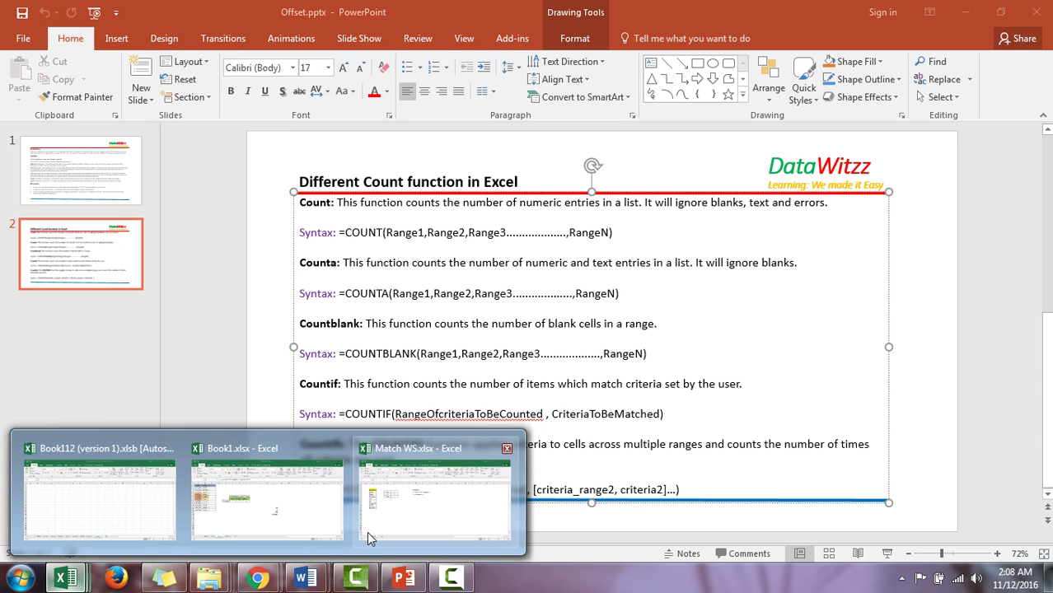
# Bring Book1.xlsx to the front and switch to its Count sheet.
pyautogui.moveTo(368, 532)
pyautogui.moveTo(273, 508)
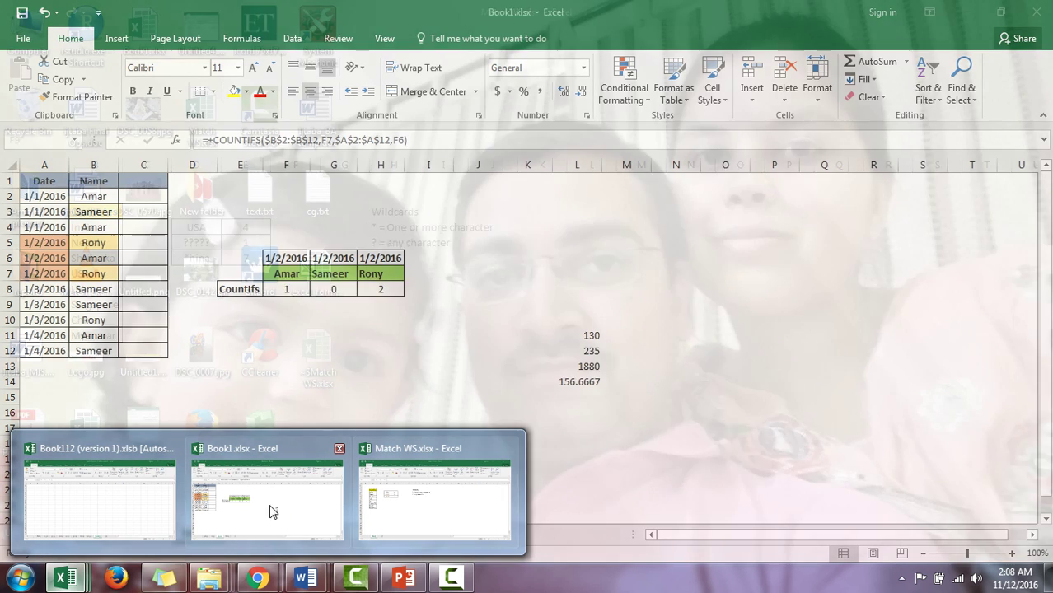
pyautogui.click(244, 506)
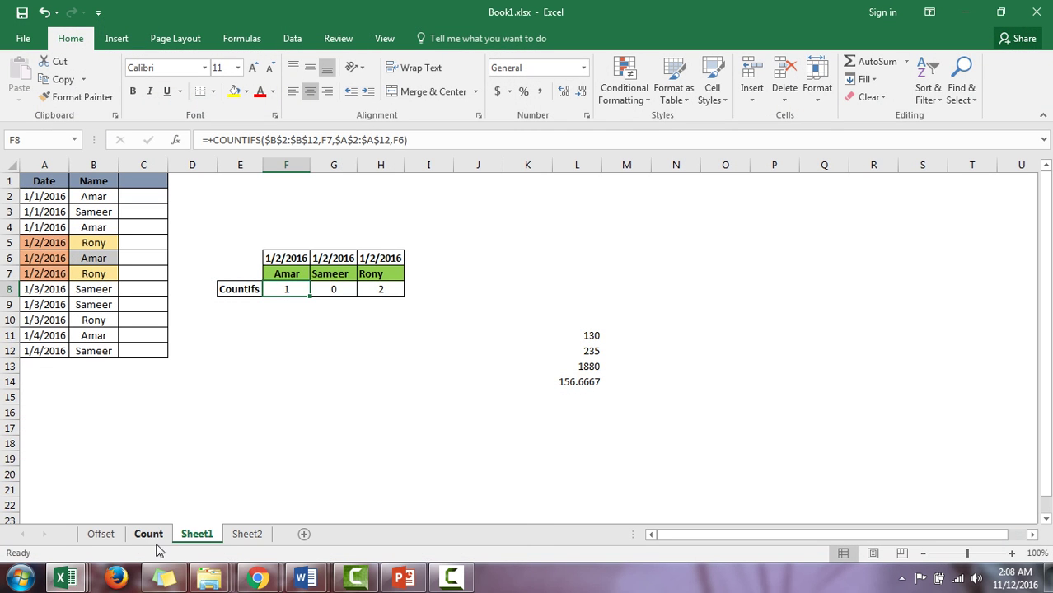
pyautogui.click(150, 537)
# Select the full Date, Machine and Production columns of the data table.
pyautogui.click(262, 349)
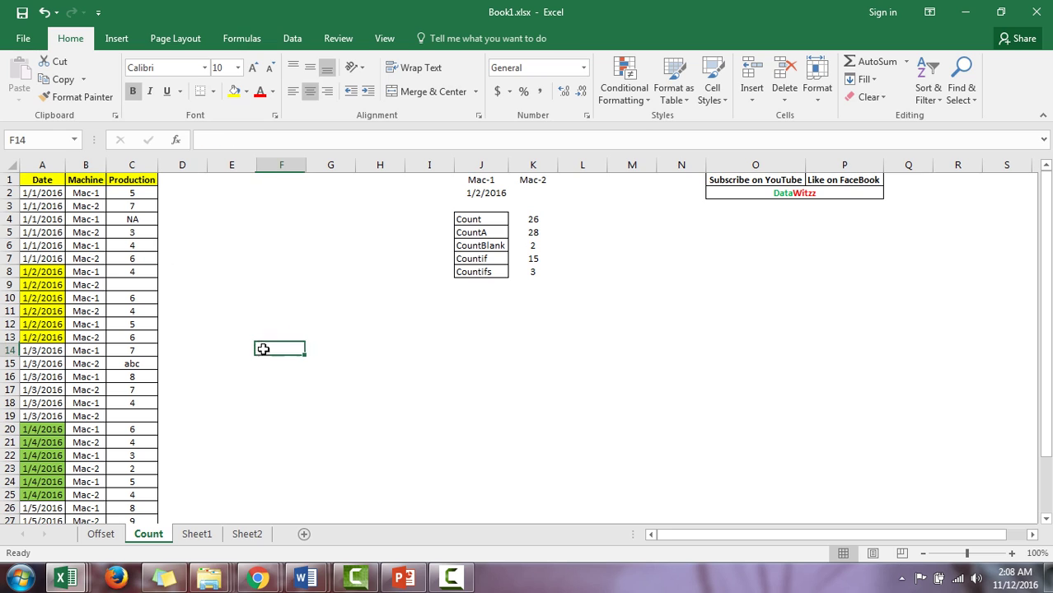
pyautogui.press('Left')
pyautogui.press('Left')
pyautogui.press('Left')
pyautogui.press('Left')
pyautogui.press('Left')
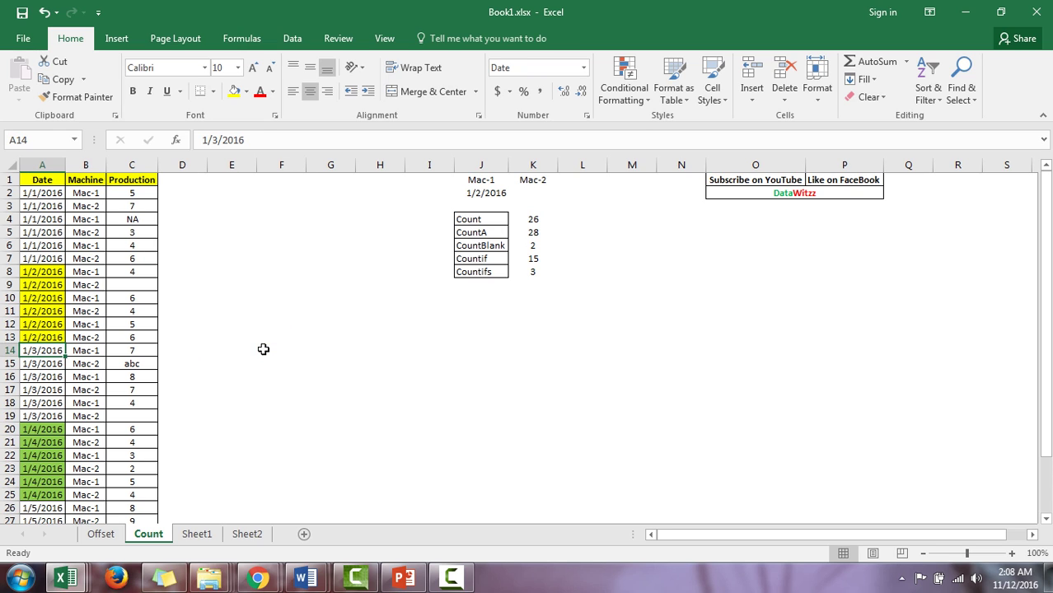
pyautogui.press('Up')
pyautogui.press('Up')
pyautogui.press('Up')
pyautogui.press('Up')
pyautogui.press('Up')
pyautogui.press('Up')
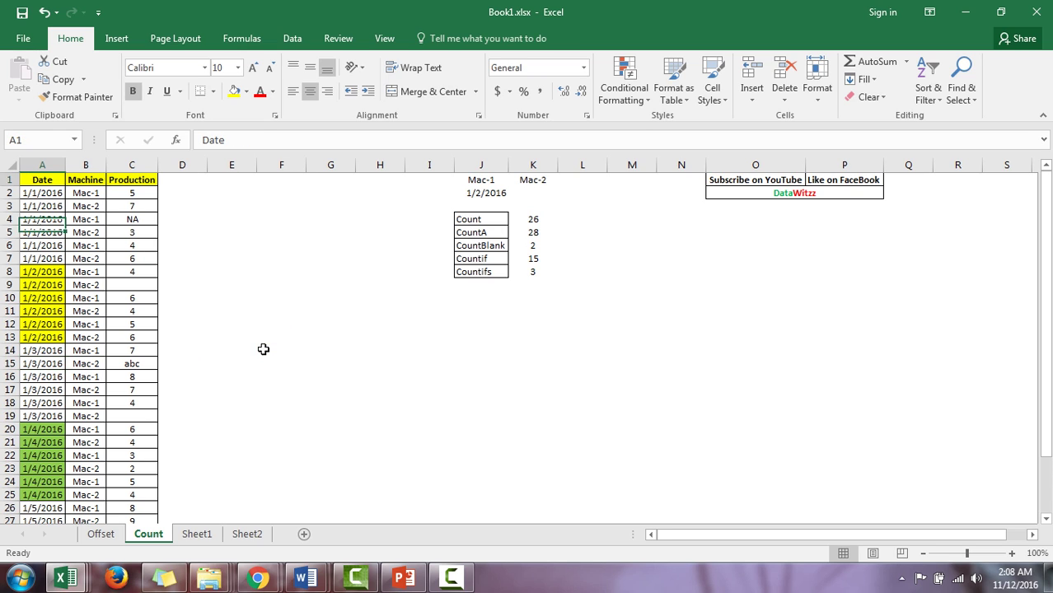
pyautogui.hotkey('ctrl', 'shift', 'Down')
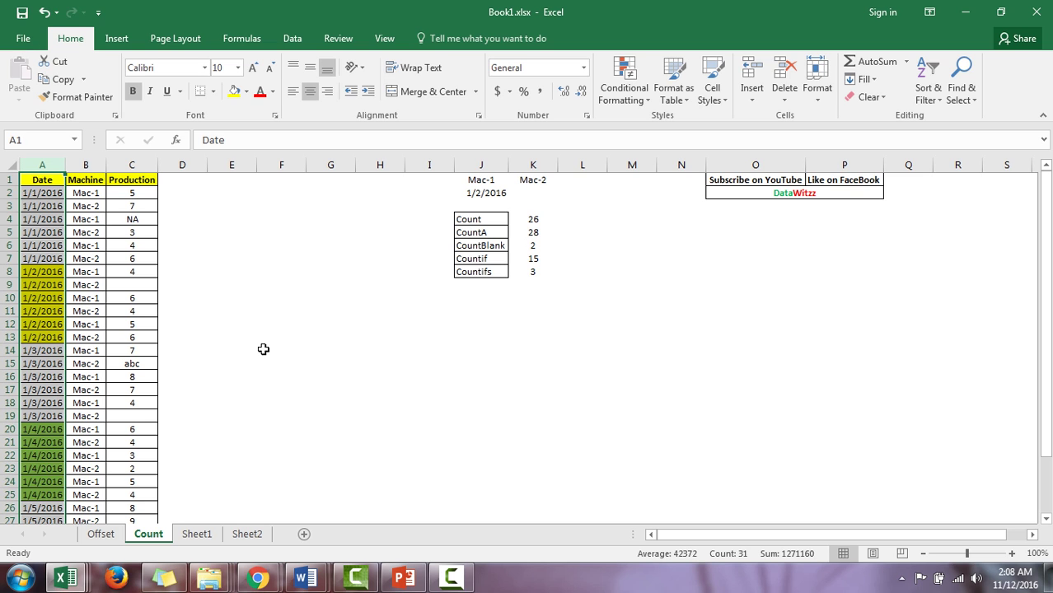
pyautogui.hotkey('shift', 'Right')
pyautogui.moveTo(103, 164); pyautogui.dragTo(132, 164)
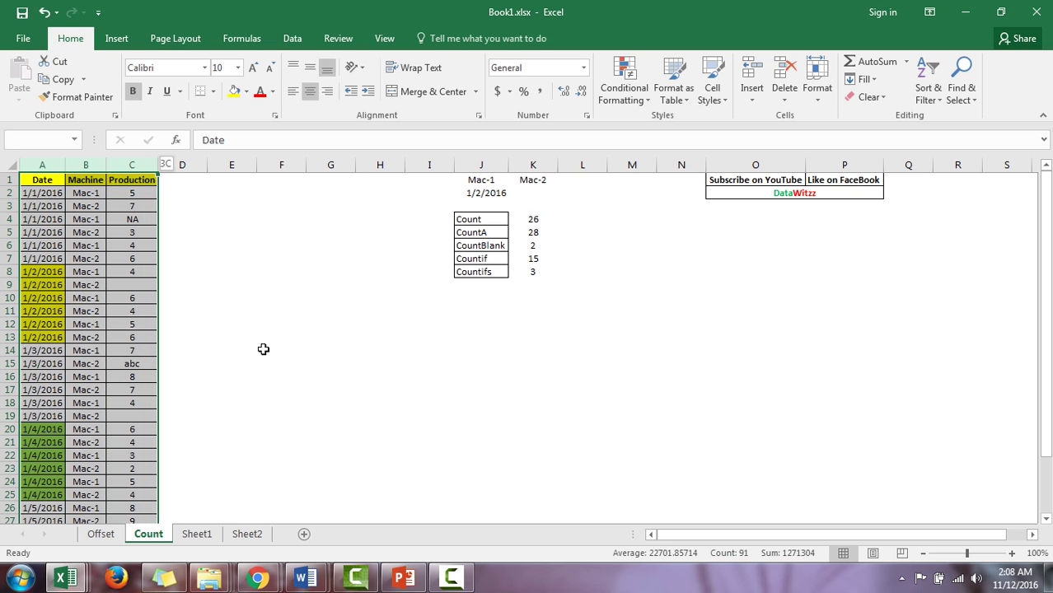
# Select the 1/1/2016 rows across Date, Machine and Production.
pyautogui.hotkey('ctrl', 'Home')
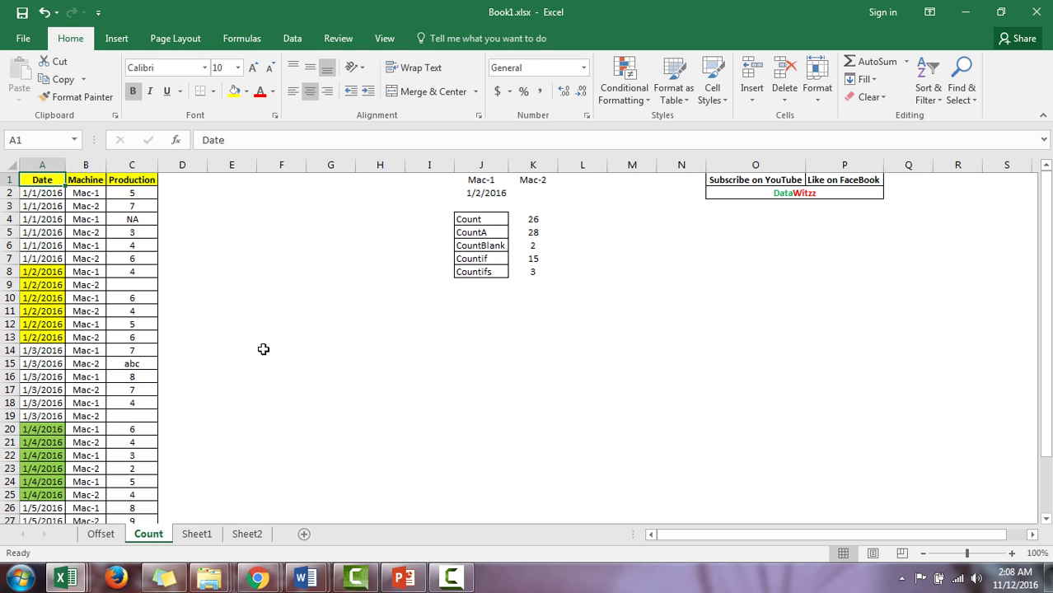
pyautogui.press('Down')
pyautogui.hotkey('shift', 'Down')
pyautogui.hotkey('shift', 'Down')
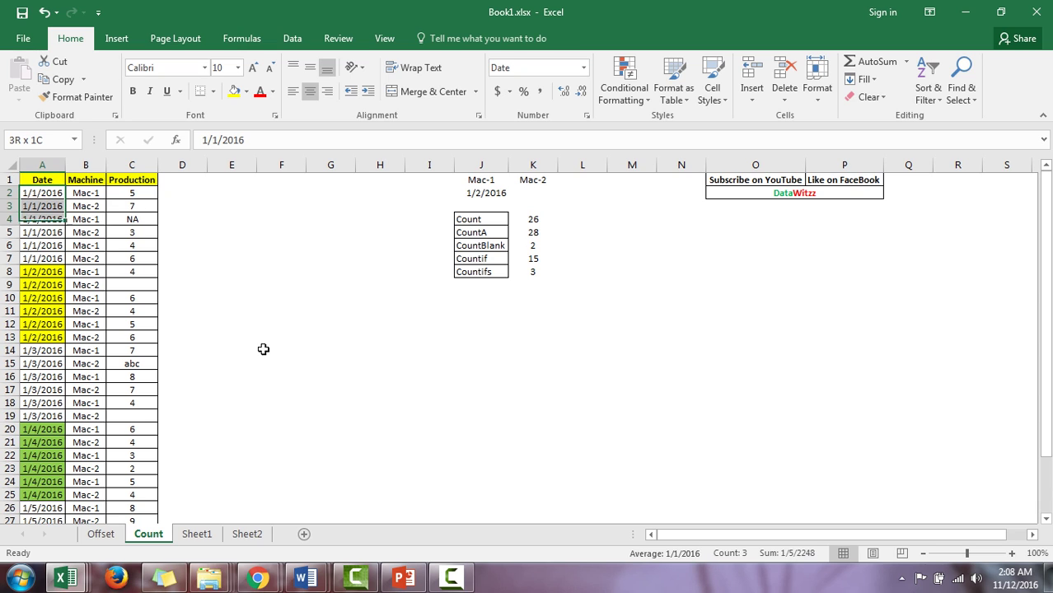
pyautogui.hotkey('shift', 'Down')
pyautogui.hotkey('shift', 'Down')
pyautogui.hotkey('shift', 'Down')
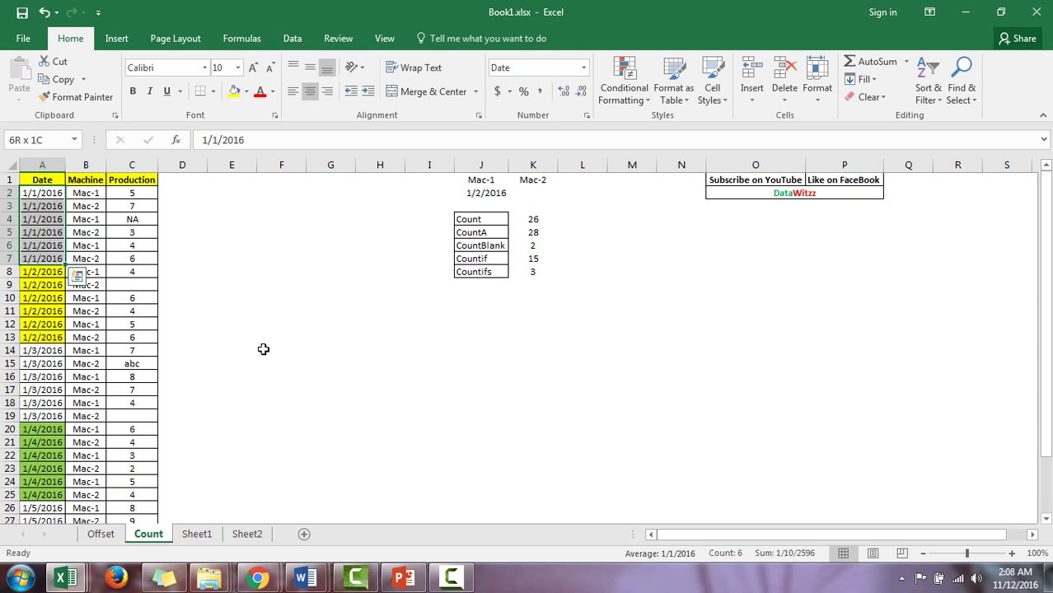
pyautogui.hotkey('shift', 'Right')
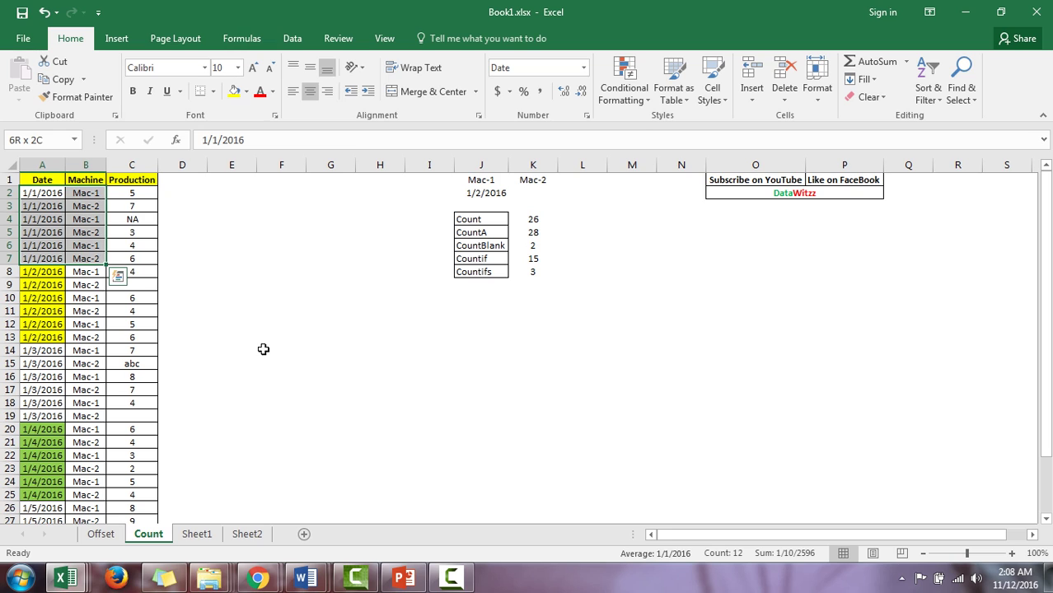
pyautogui.hotkey('shift', 'Right')
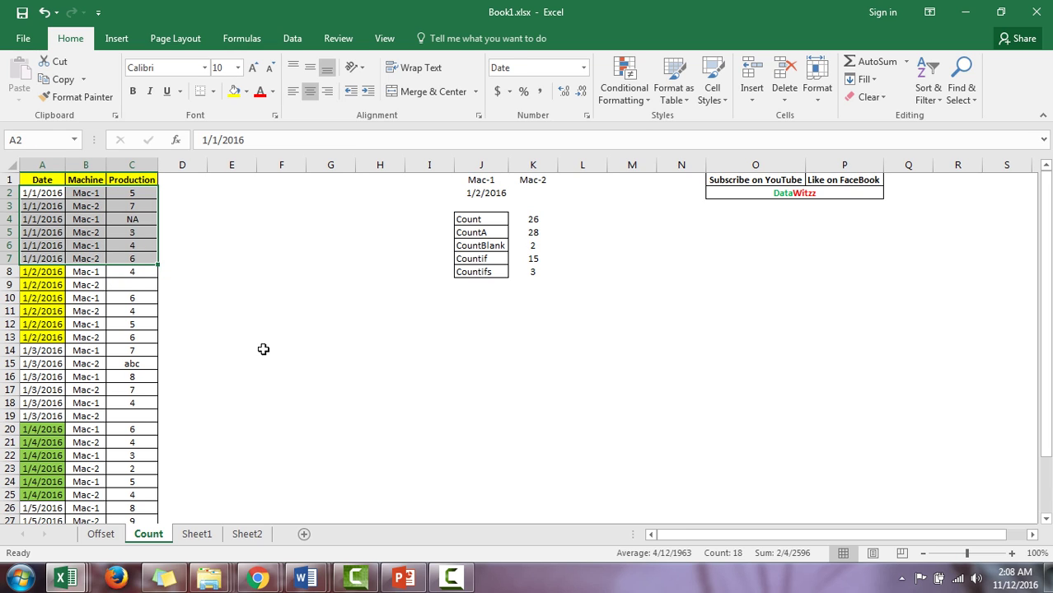
pyautogui.press('Right')
pyautogui.press('Right')
# Highlight the first data row, the NA production row, and the row 6 Mac-1 entry.
pyautogui.press('Left')
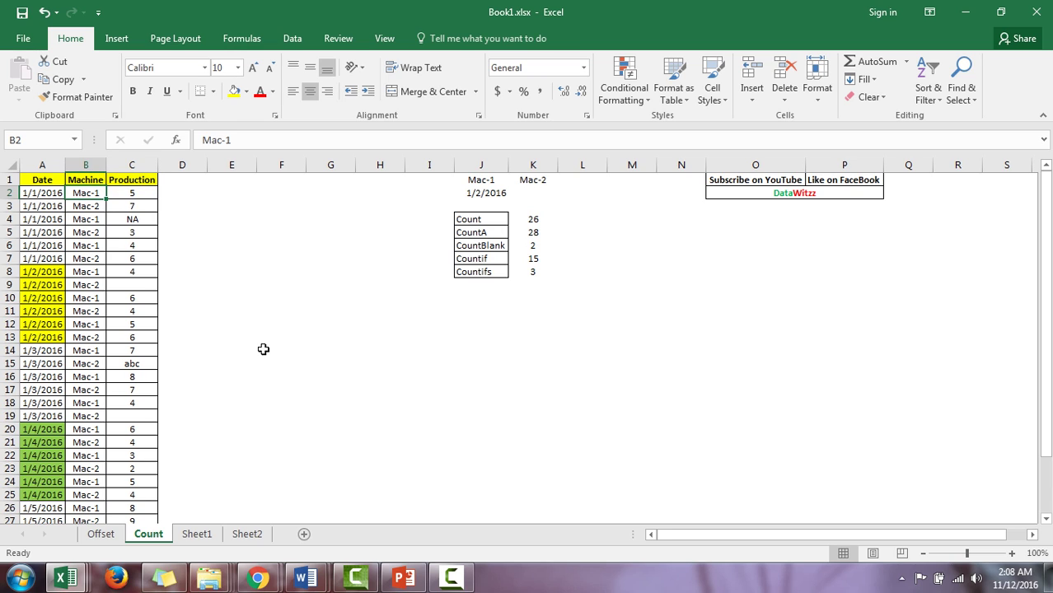
pyautogui.press('Left')
pyautogui.hotkey('shift', 'Right')
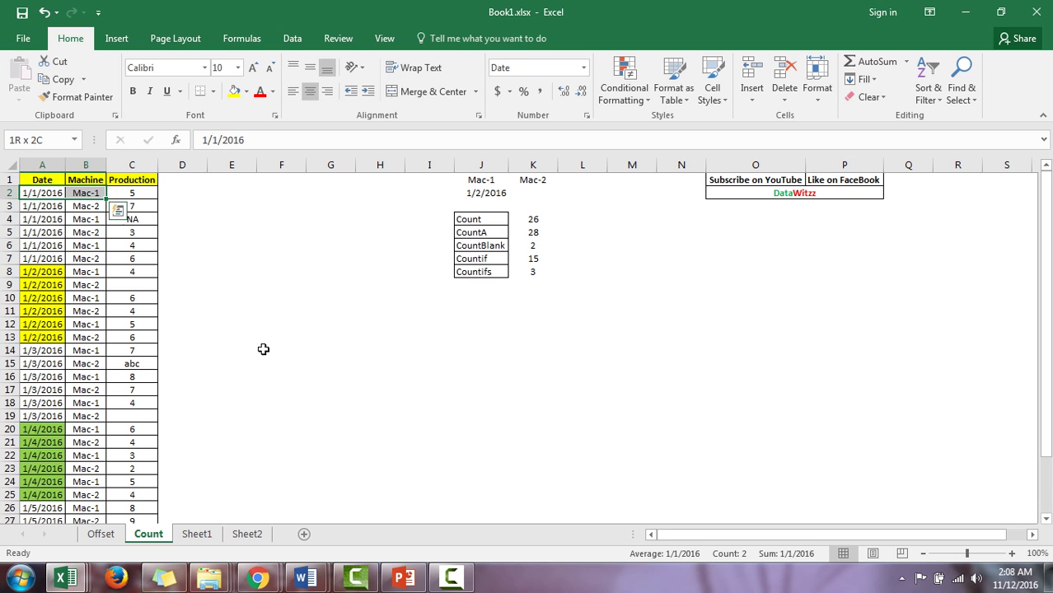
pyautogui.hotkey('shift', 'Right')
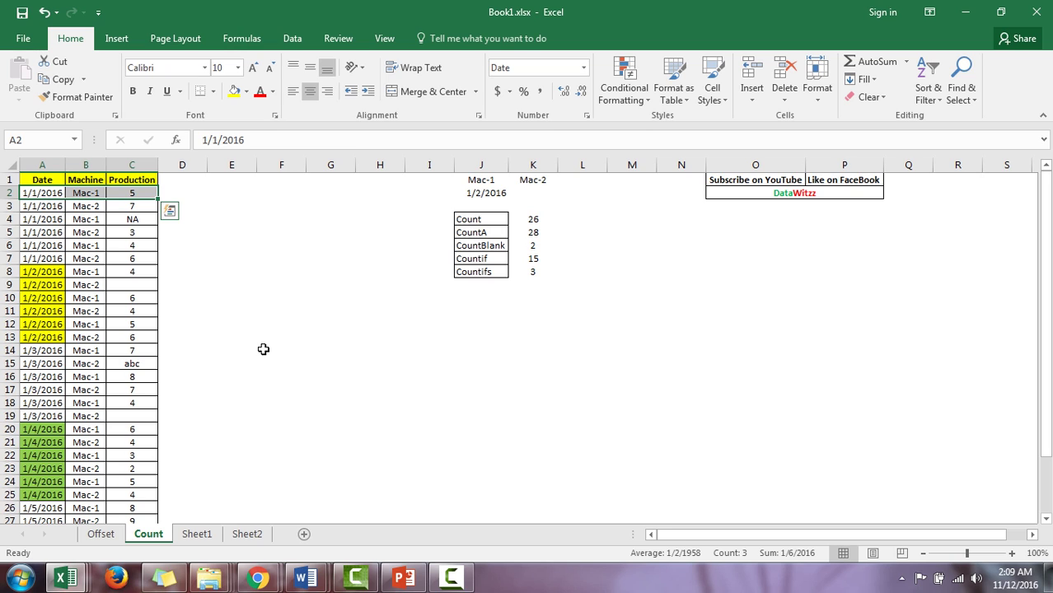
pyautogui.press('Down')
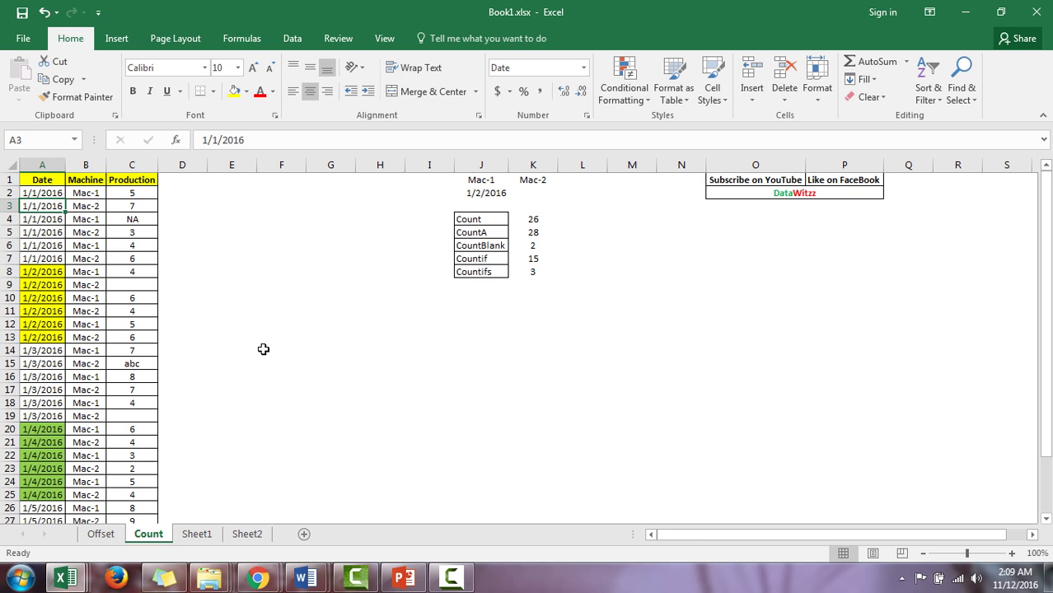
pyautogui.press('Down')
pyautogui.hotkey('shift', 'Right')
pyautogui.hotkey('shift', 'Right')
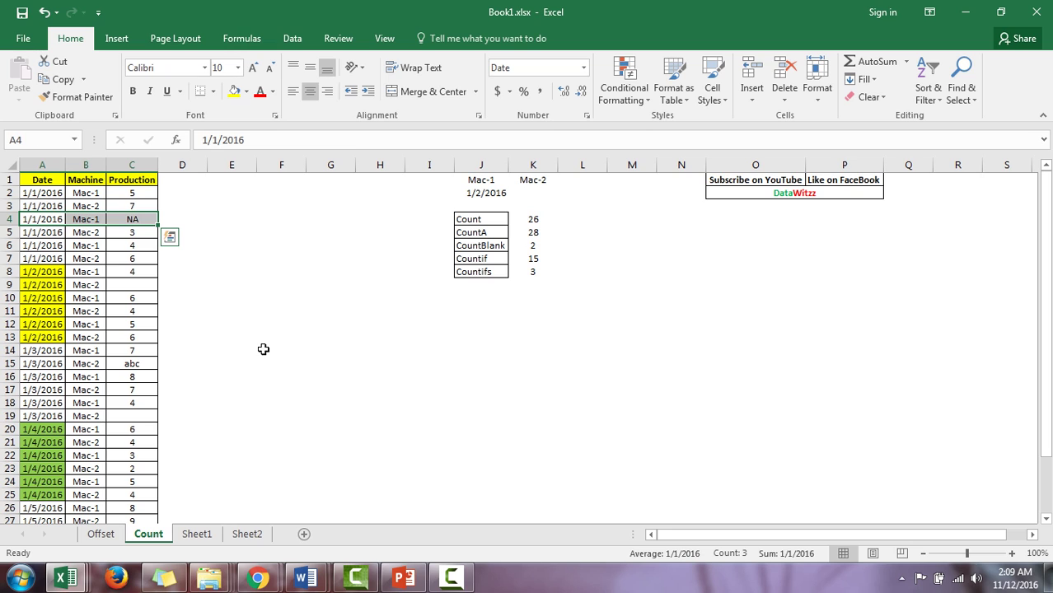
pyautogui.press('Down')
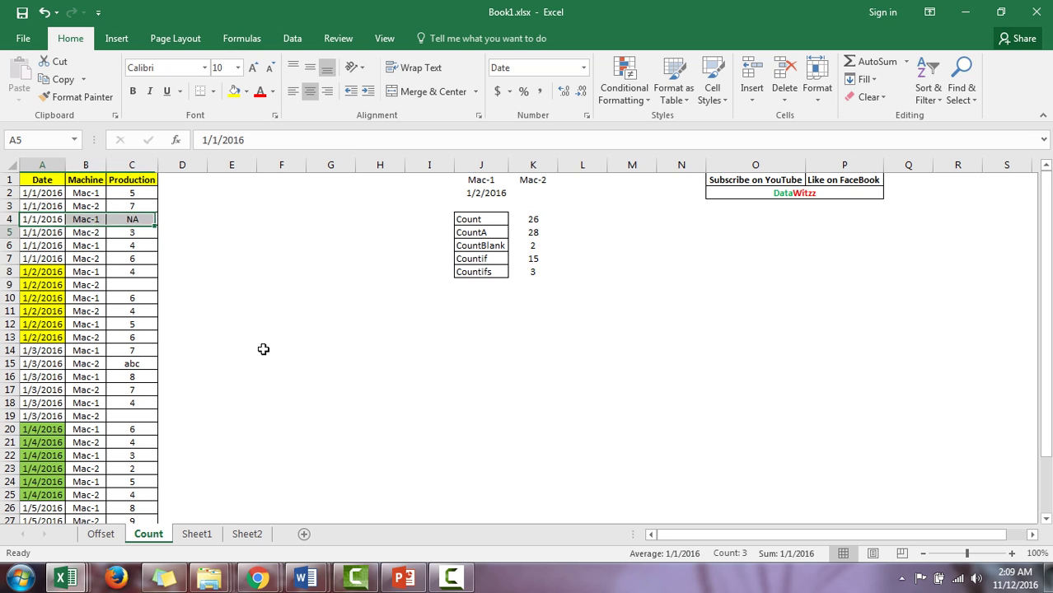
pyautogui.press('Down')
pyautogui.hotkey('shift', 'Right')
pyautogui.hotkey('shift', 'Right')
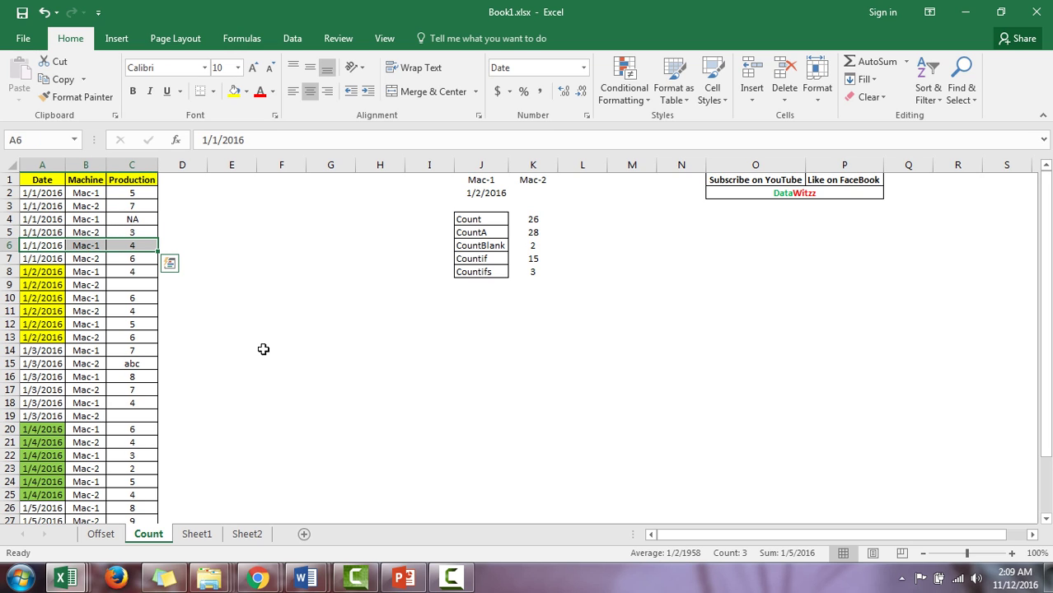
# Review the 1/2/2016 blank-production row and the 1/3/2016 row 15 record with abc.
pyautogui.press('Down')
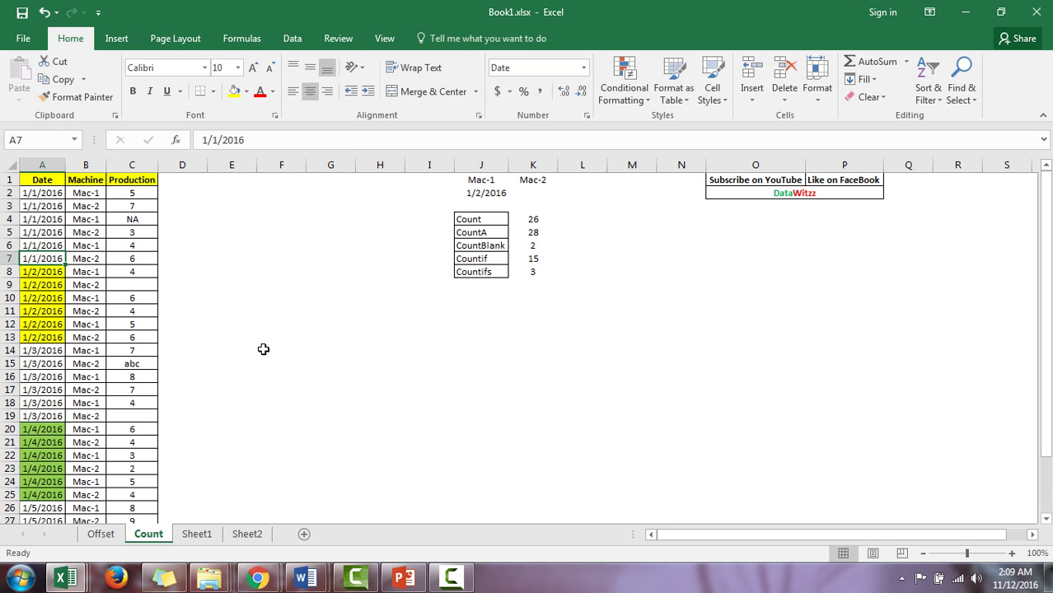
pyautogui.press('Down')
pyautogui.press('Down')
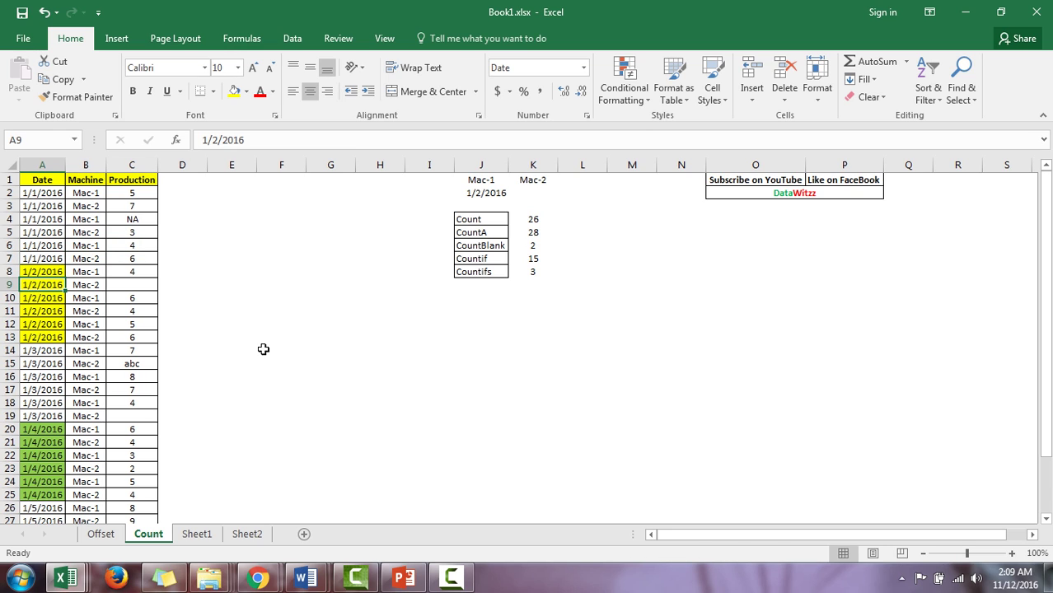
pyautogui.hotkey('shift', 'Right')
pyautogui.hotkey('shift', 'Right')
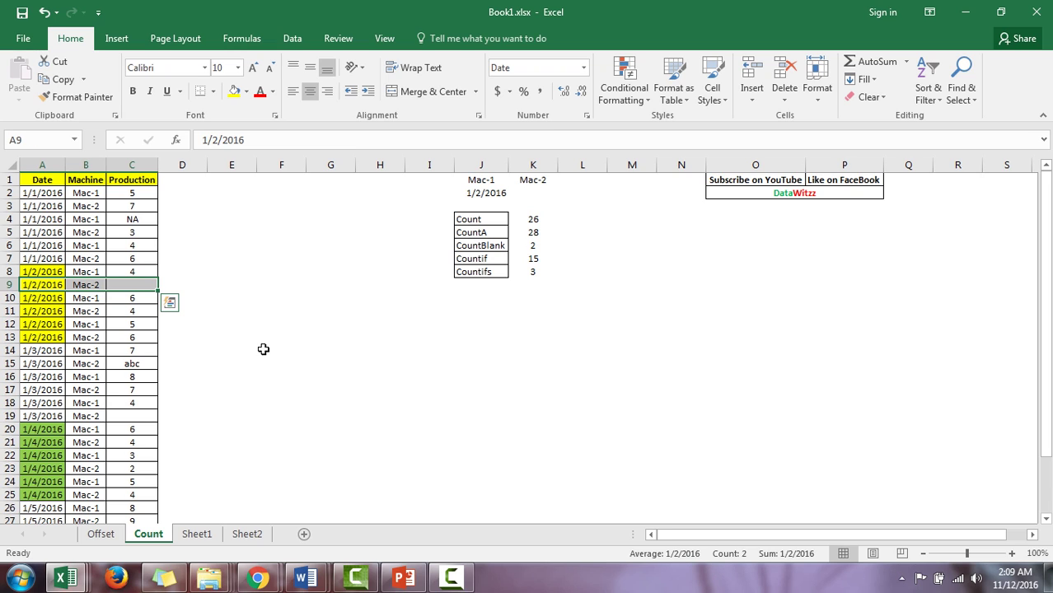
pyautogui.press('Down')
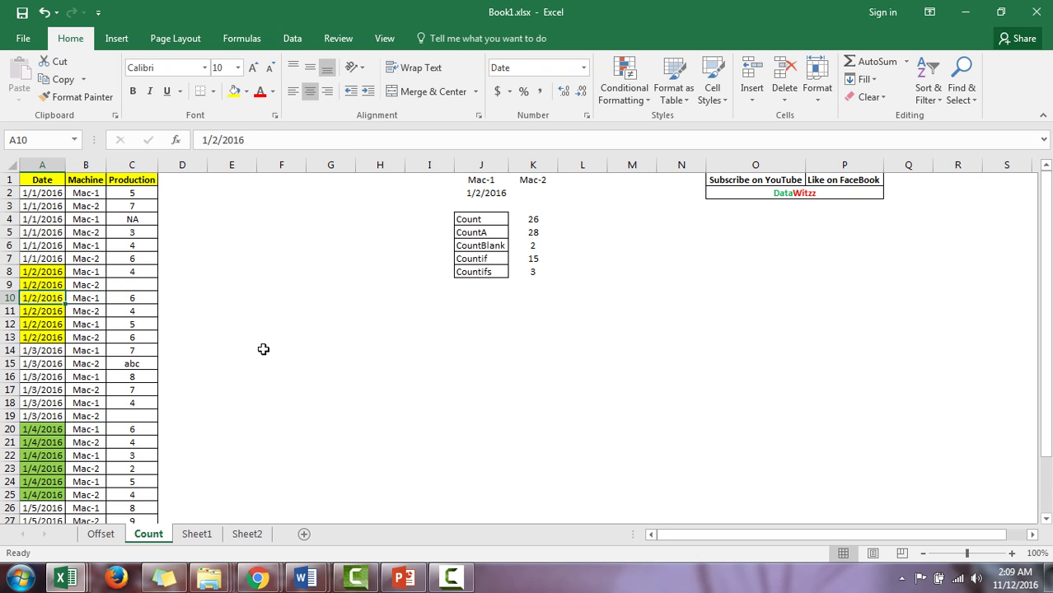
pyautogui.press('Right')
pyautogui.press('Right')
pyautogui.press('Left')
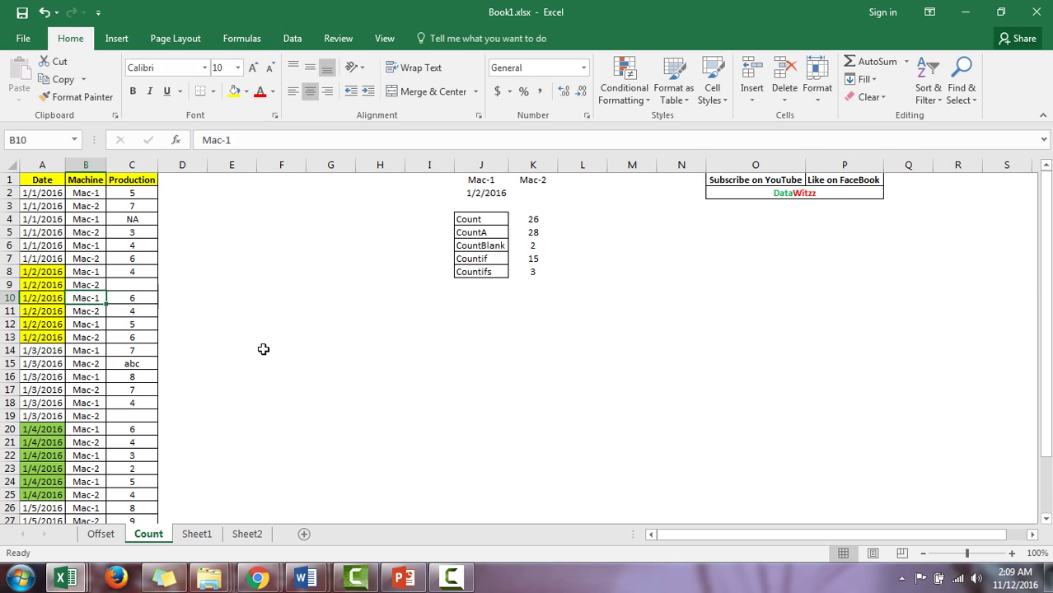
pyautogui.press('Down')
pyautogui.press('Down')
pyautogui.press('Down')
pyautogui.press('Down')
pyautogui.press('Down')
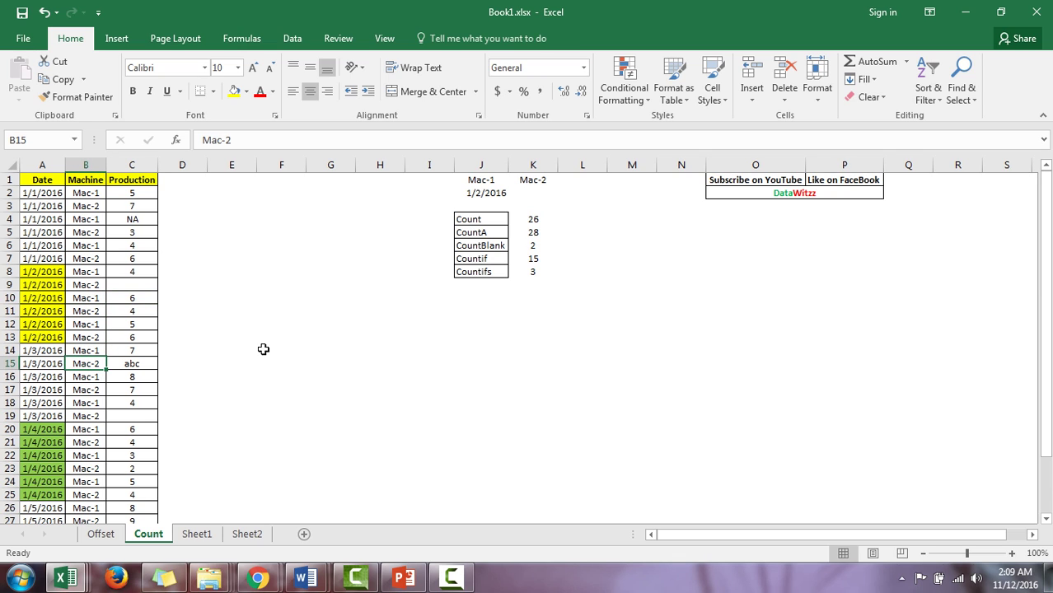
pyautogui.press('Left')
pyautogui.hotkey('shift', 'Right')
pyautogui.hotkey('shift', 'Right')
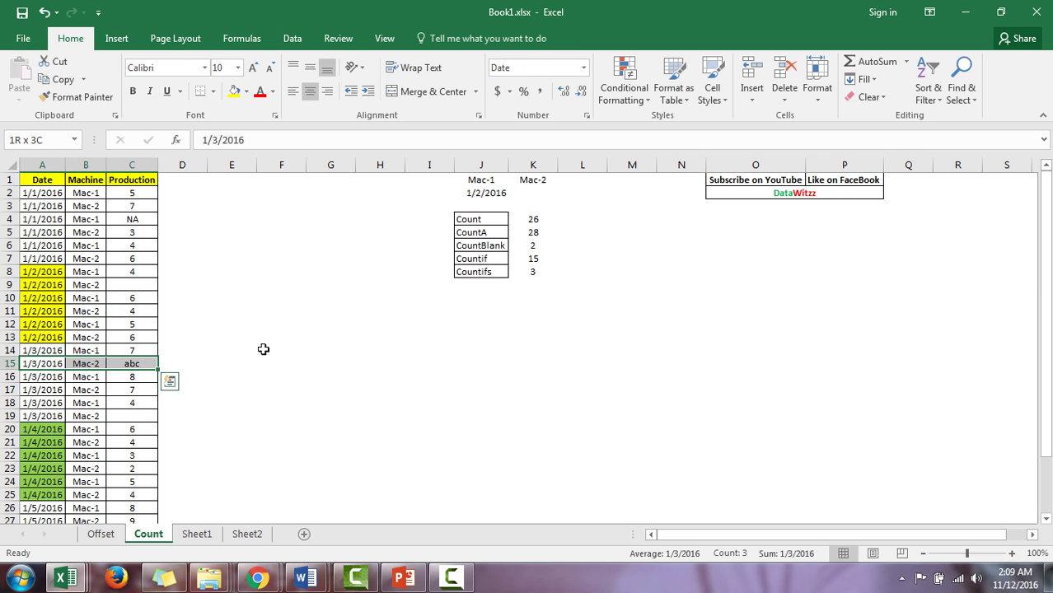
pyautogui.press('Right')
pyautogui.press('Right')
pyautogui.press('Right')
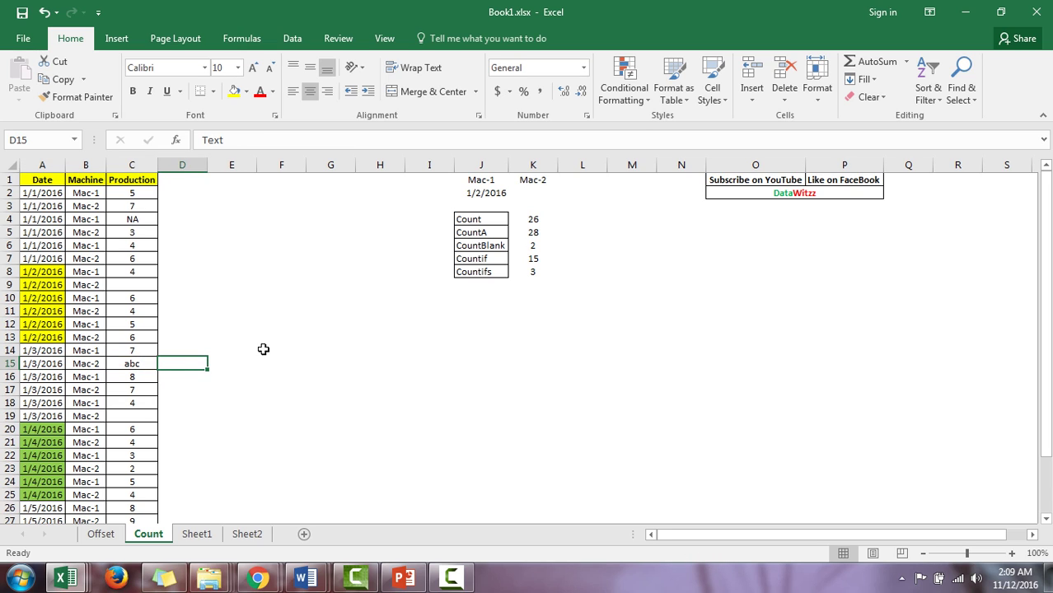
pyautogui.press('Left')
pyautogui.press('Left')
pyautogui.press('Left')
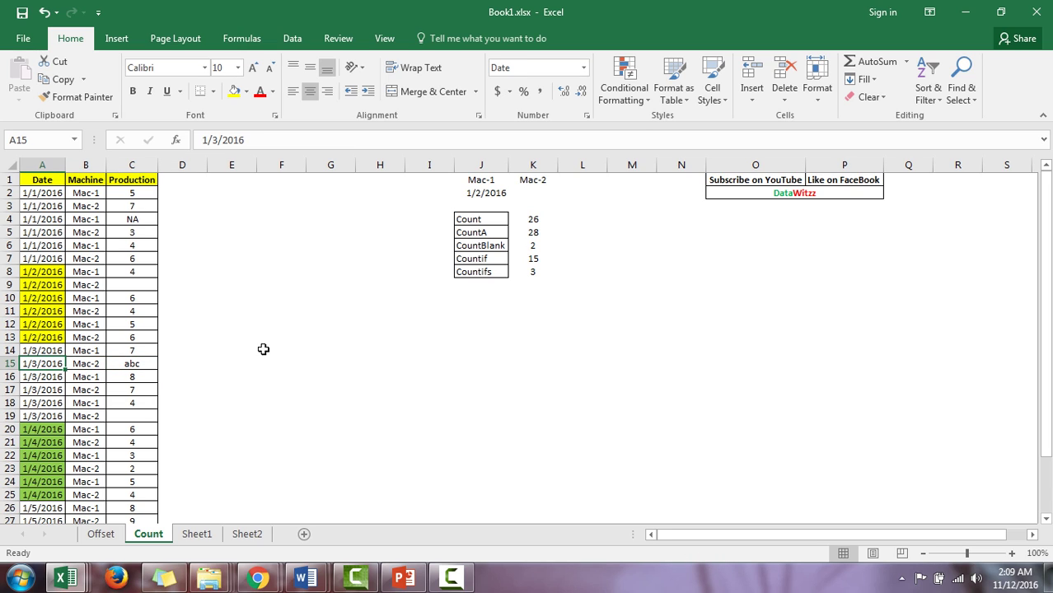
pyautogui.press('Right')
# Step down the Production column past the NA entry to blank cell C9.
pyautogui.hotkey('ctrl', 'Up')
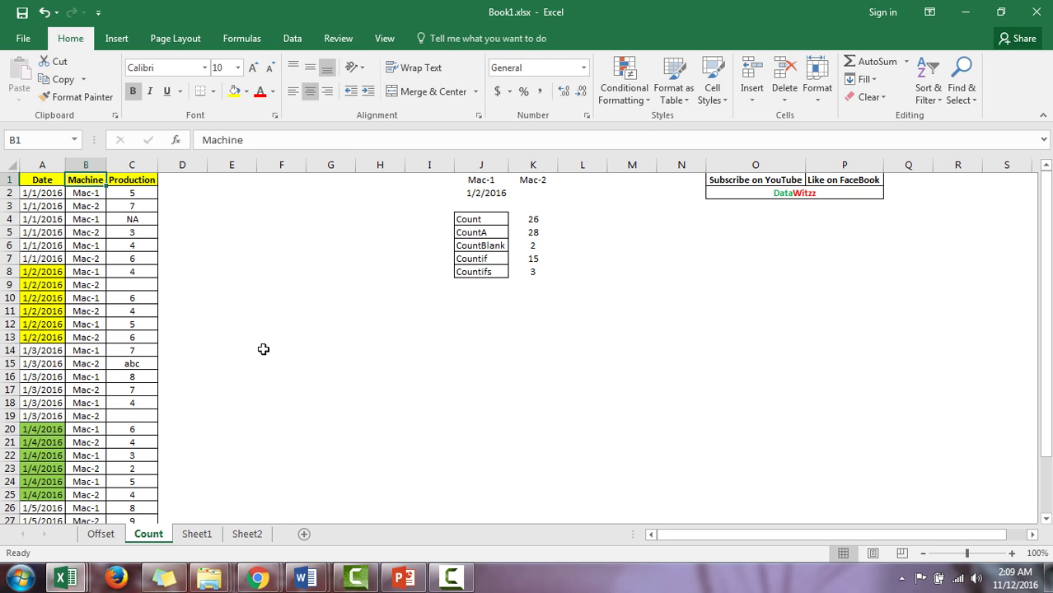
pyautogui.press('Left')
pyautogui.press('Right')
pyautogui.press('Right')
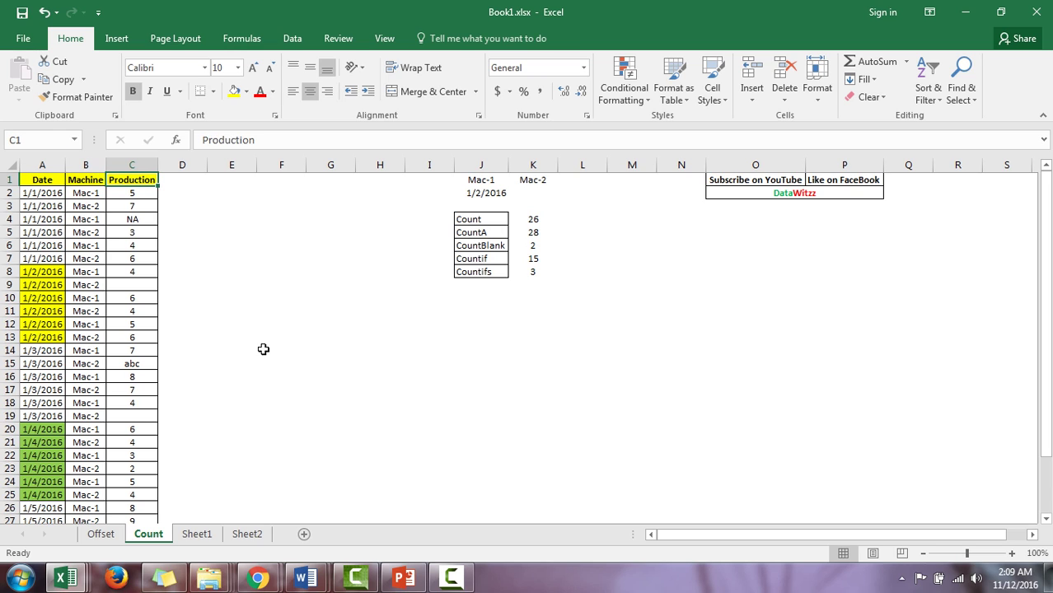
pyautogui.press('Down')
pyautogui.press('Down')
pyautogui.press('Down')
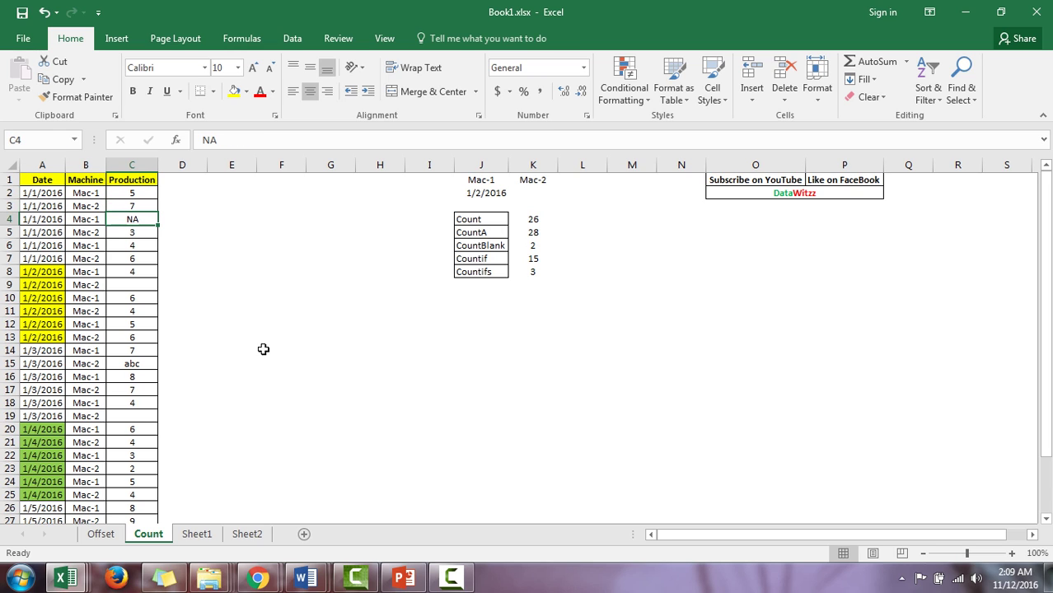
pyautogui.press('Down')
pyautogui.press('Down')
pyautogui.press('Down')
pyautogui.press('Down')
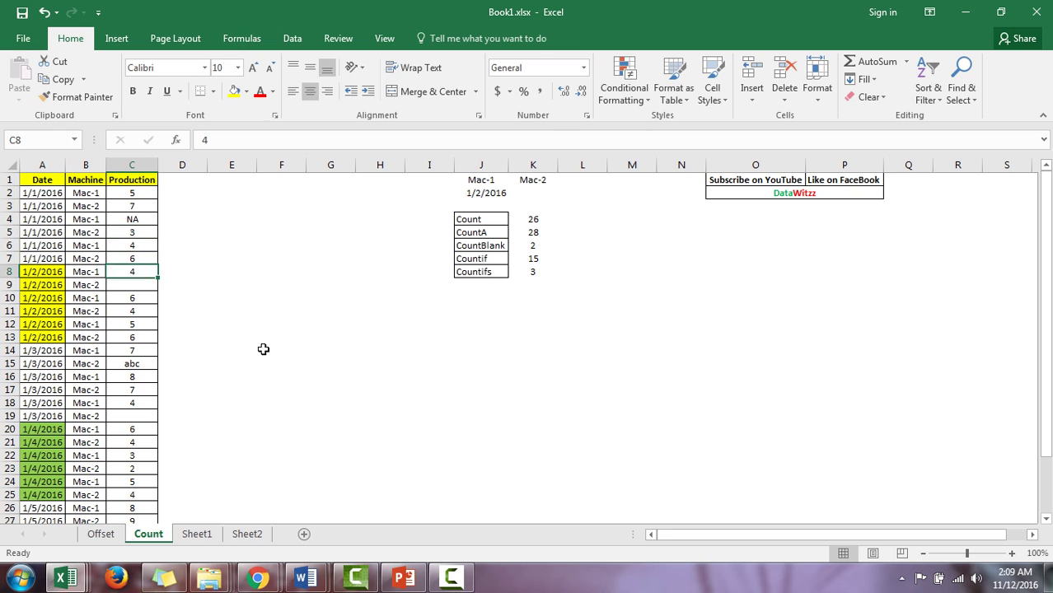
pyautogui.press('Down')
# Select the five count results K4:K8 and delete them.
pyautogui.press('Right')
pyautogui.press('Right')
pyautogui.press('Right')
pyautogui.press('Right')
pyautogui.press('Right')
pyautogui.press('Right')
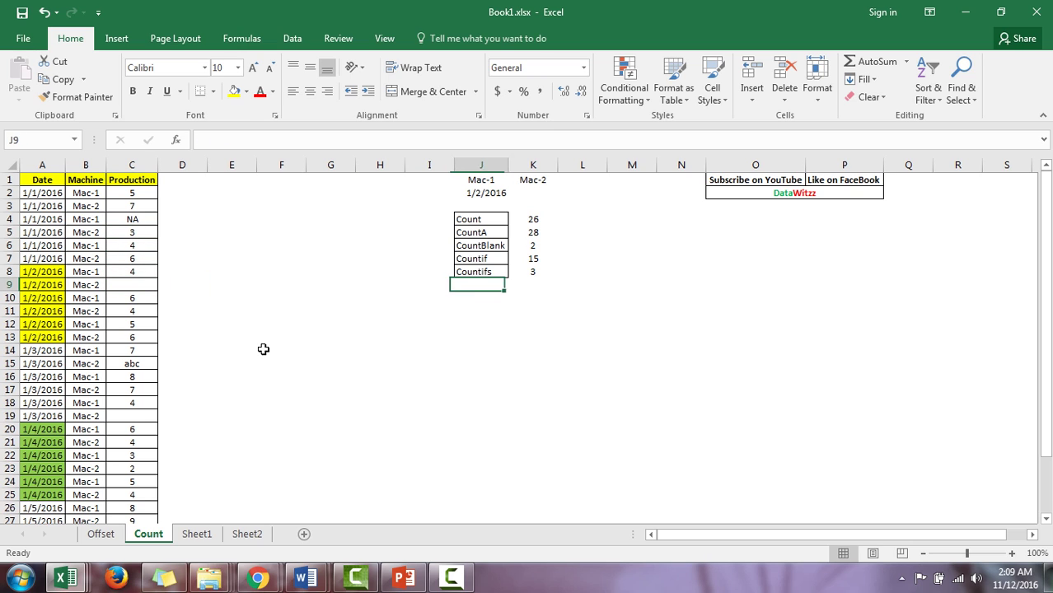
pyautogui.press('Up')
pyautogui.press('Right')
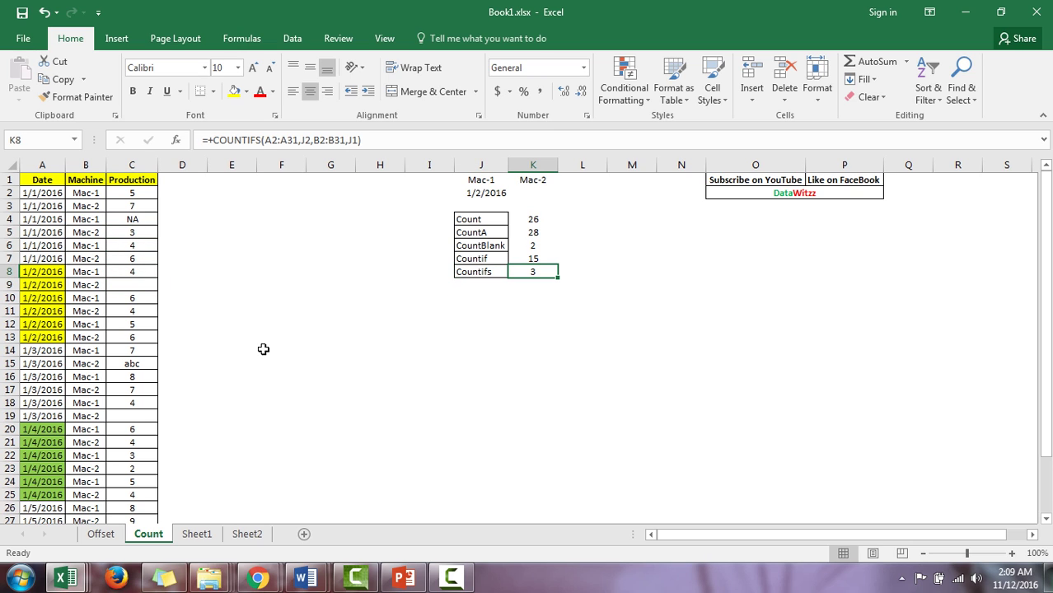
pyautogui.press('Up')
pyautogui.press('Up')
pyautogui.press('Up')
pyautogui.hotkey('shift', 'Down')
pyautogui.hotkey('shift', 'Down')
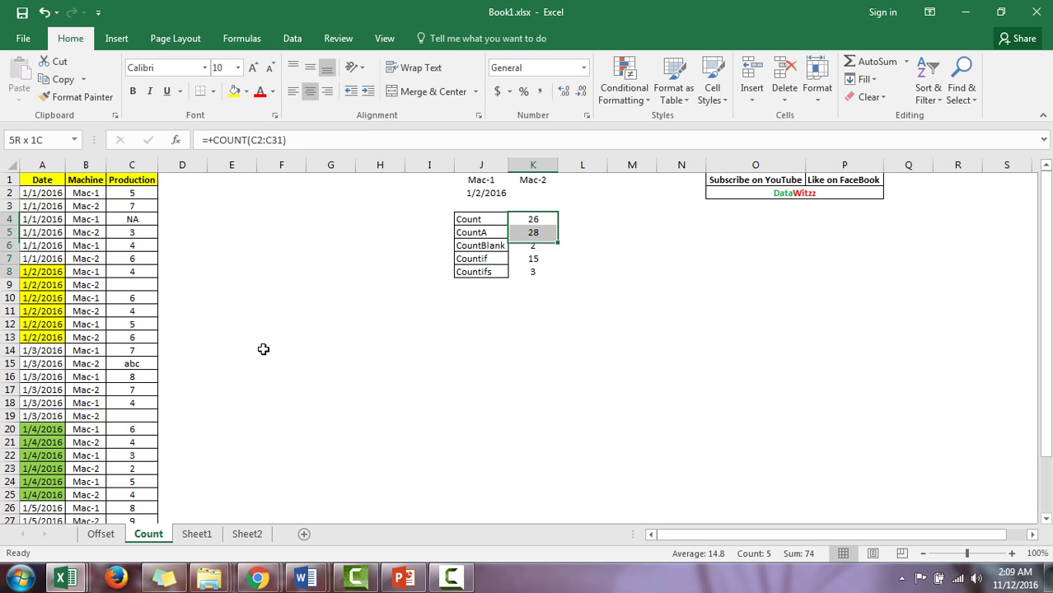
pyautogui.hotkey('shift', 'Down')
pyautogui.hotkey('shift', 'Down')
pyautogui.press('Delete')
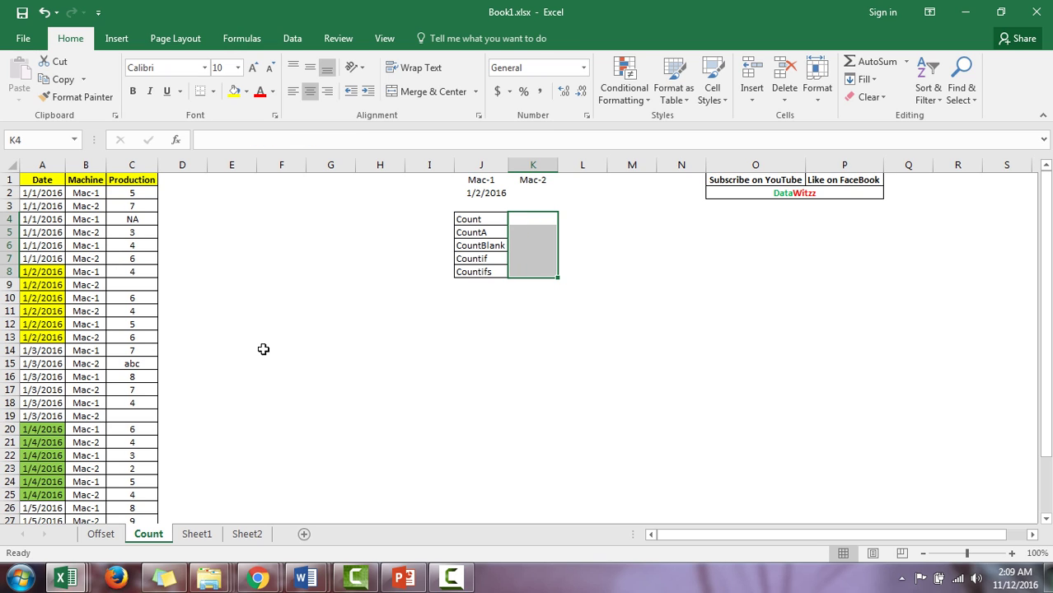
# Enter =+COUNT(C2:C31) in K4 beside the Count label, returning 26.
pyautogui.hotkey('shift', 'Up')
pyautogui.hotkey('shift', 'Up')
pyautogui.hotkey('shift', 'Up')
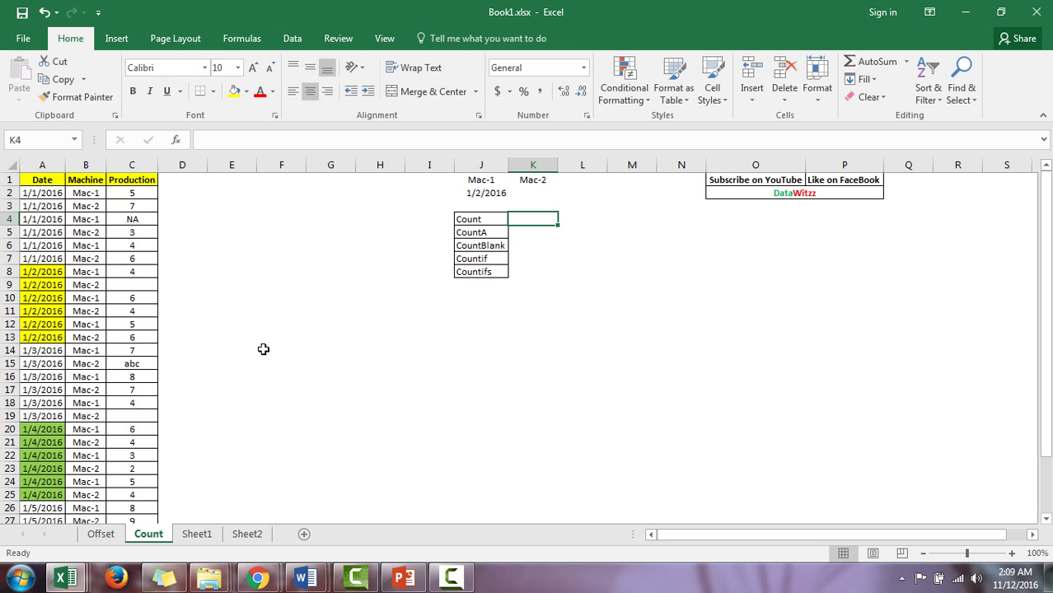
pyautogui.write('+')
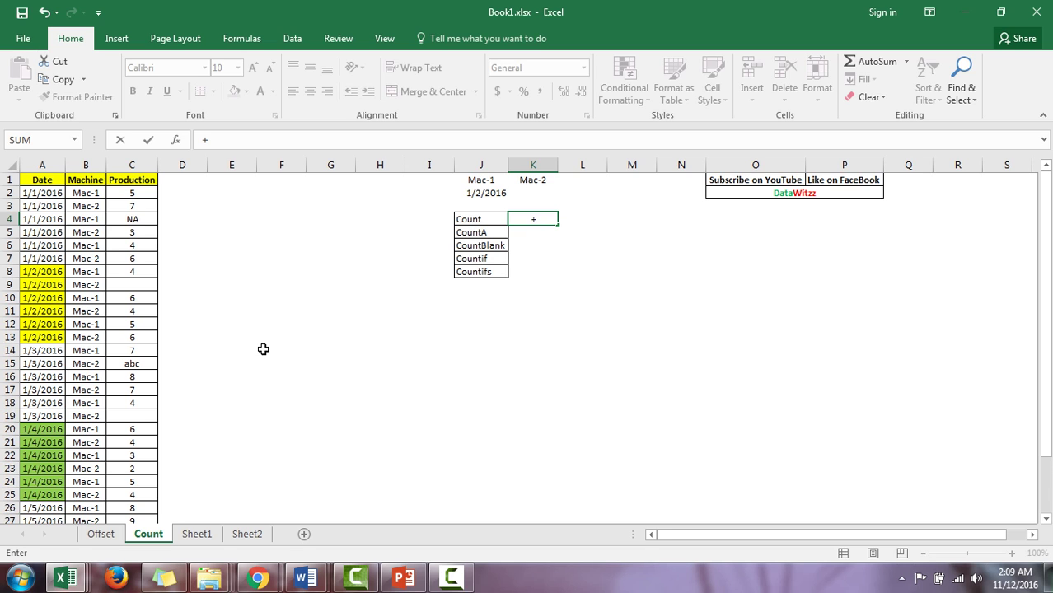
pyautogui.write('count')
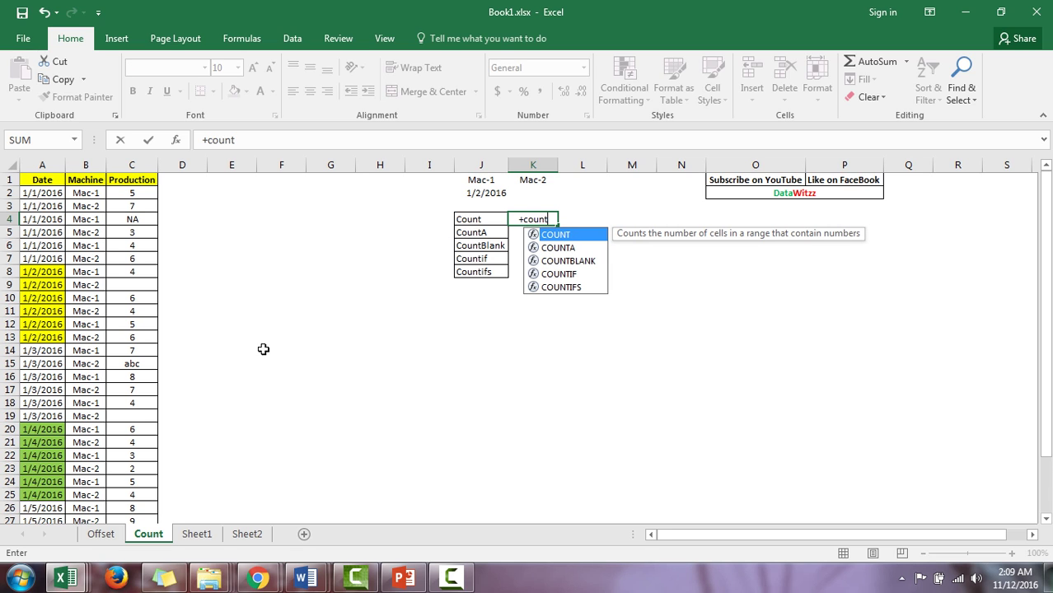
pyautogui.press('Tab')
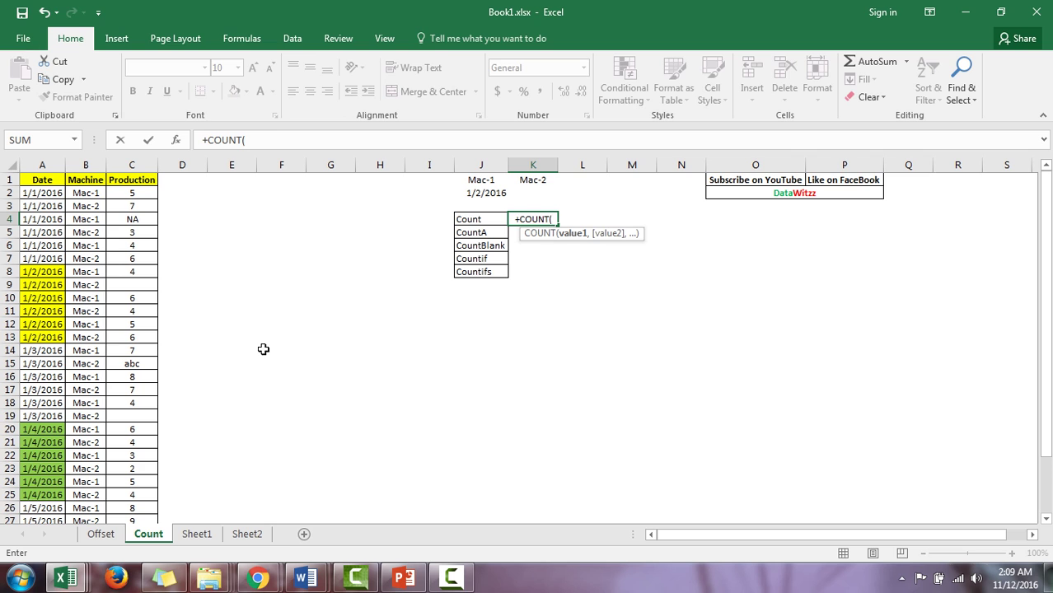
pyautogui.press('Left')
pyautogui.press('Left')
pyautogui.press('Left')
pyautogui.press('Left')
pyautogui.press('Left')
pyautogui.press('Left')
pyautogui.press('Up')
pyautogui.press('Up')
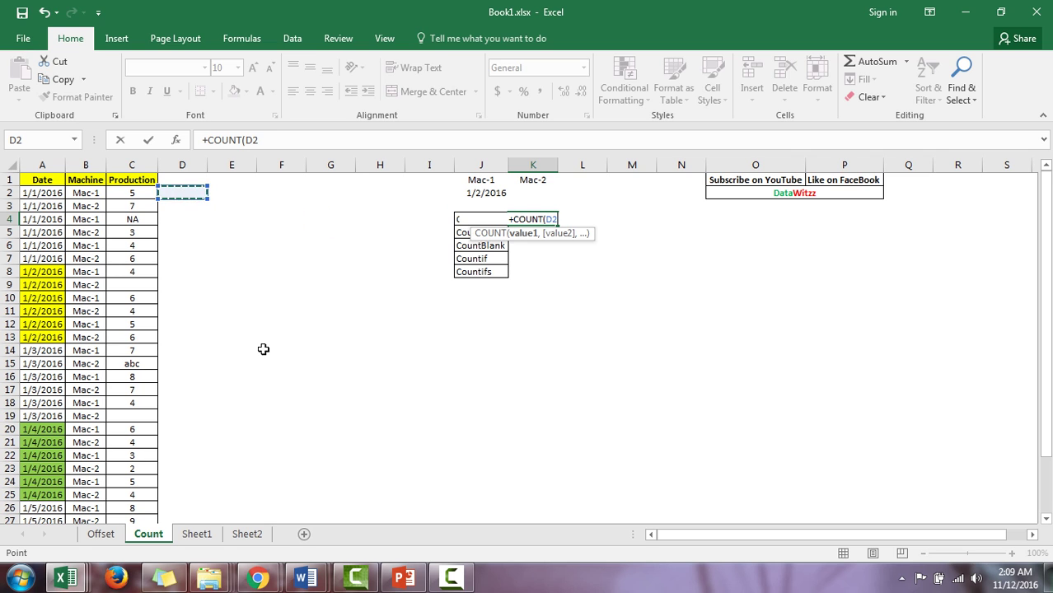
pyautogui.press('Left')
pyautogui.hotkey('shift', 'Down')
pyautogui.hotkey('shift', 'Down')
pyautogui.hotkey('shift', 'Down')
pyautogui.hotkey('shift', 'Down')
pyautogui.hotkey('shift', 'Down')
pyautogui.hotkey('shift', 'Down')
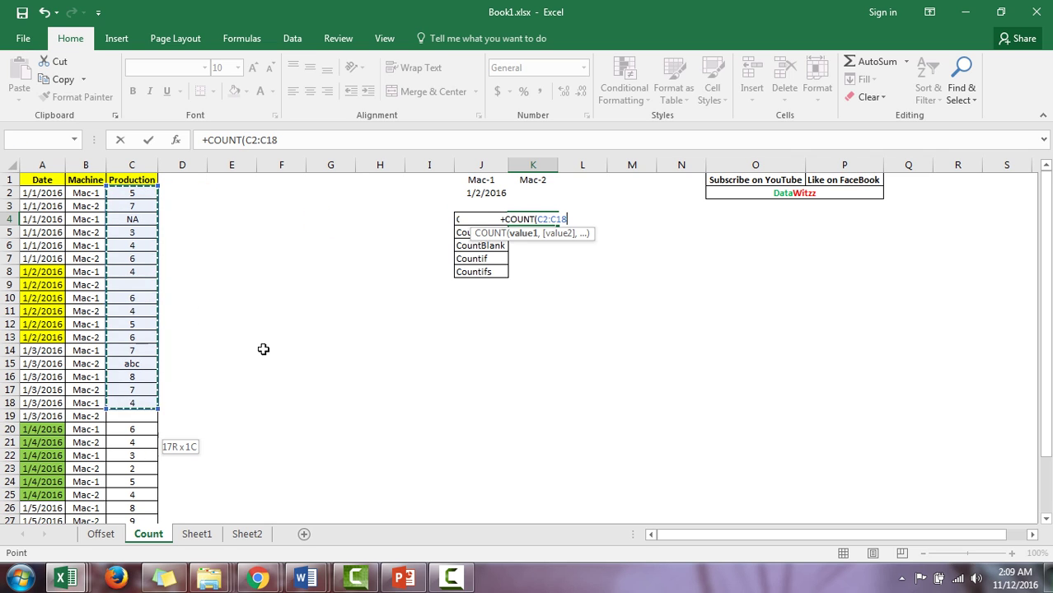
pyautogui.hotkey('shift', 'Down')
pyautogui.hotkey('shift', 'Down')
pyautogui.hotkey('ctrl', 'shift', 'Down')
pyautogui.hotkey('ctrl', 'shift', 'Down')
pyautogui.hotkey('ctrl', 'shift', 'Up')
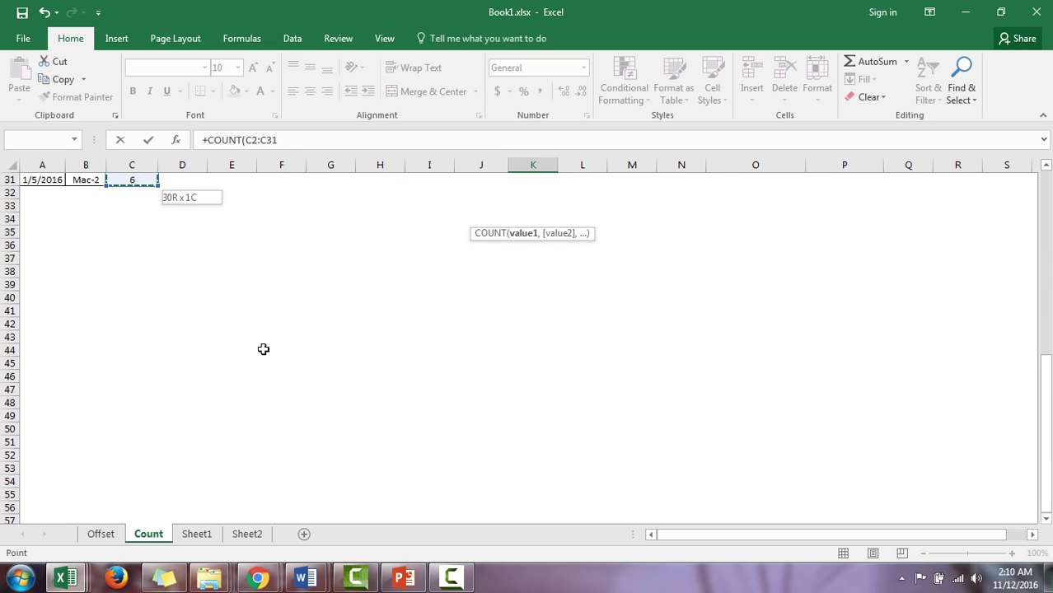
pyautogui.write(')')
pyautogui.press('Return')
pyautogui.press('Up')
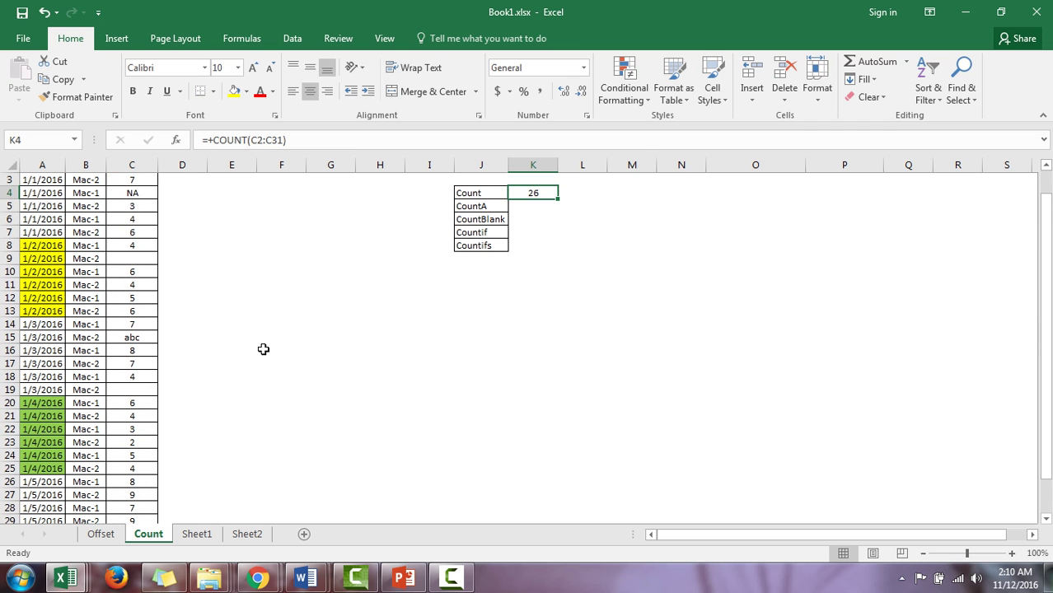
pyautogui.press('Left')
pyautogui.press('Left')
# Filter the Production column to numeric values only and select the visible C2:C31 cells.
pyautogui.press('Left')
pyautogui.press('Left')
pyautogui.press('Left')
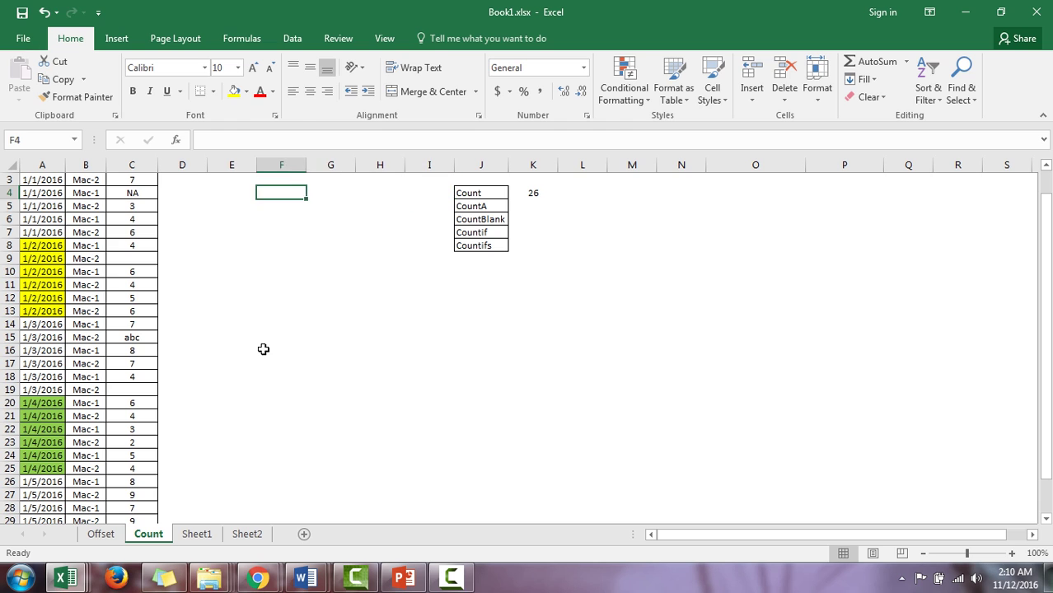
pyautogui.press('Left')
pyautogui.press('Left')
pyautogui.press('Left')
pyautogui.press('Up')
pyautogui.press('Up')
pyautogui.press('Up')
pyautogui.press('Right')
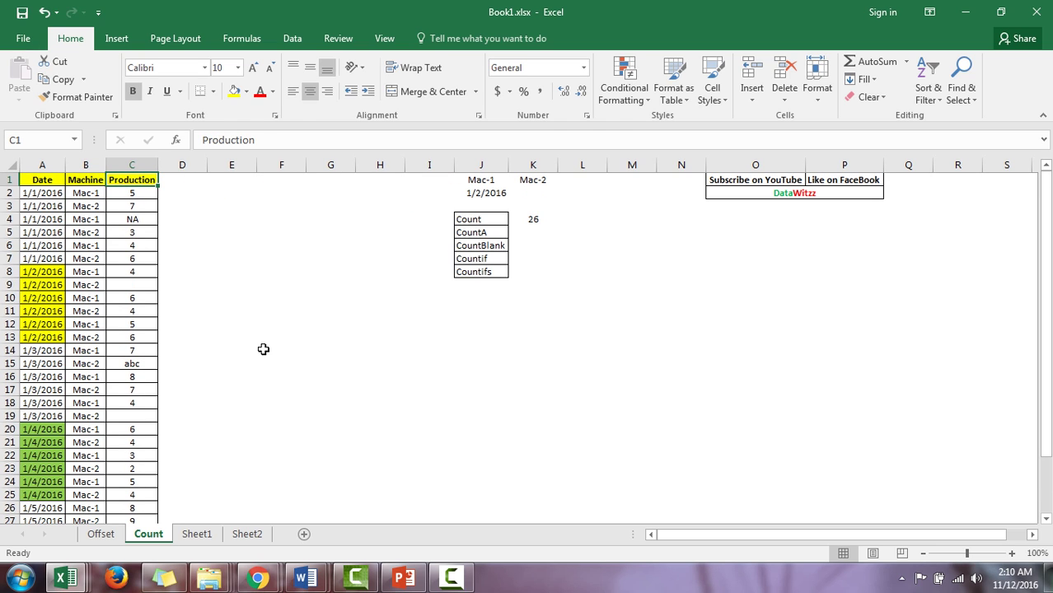
pyautogui.hotkey('ctrl', 'shift', 'l')
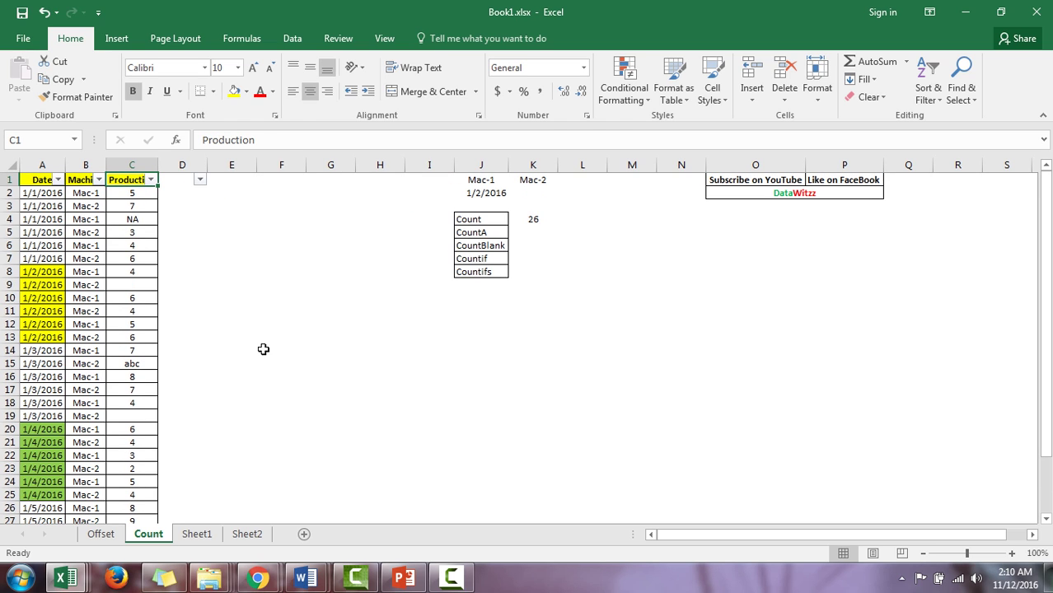
pyautogui.hotkey('alt', 'Down')
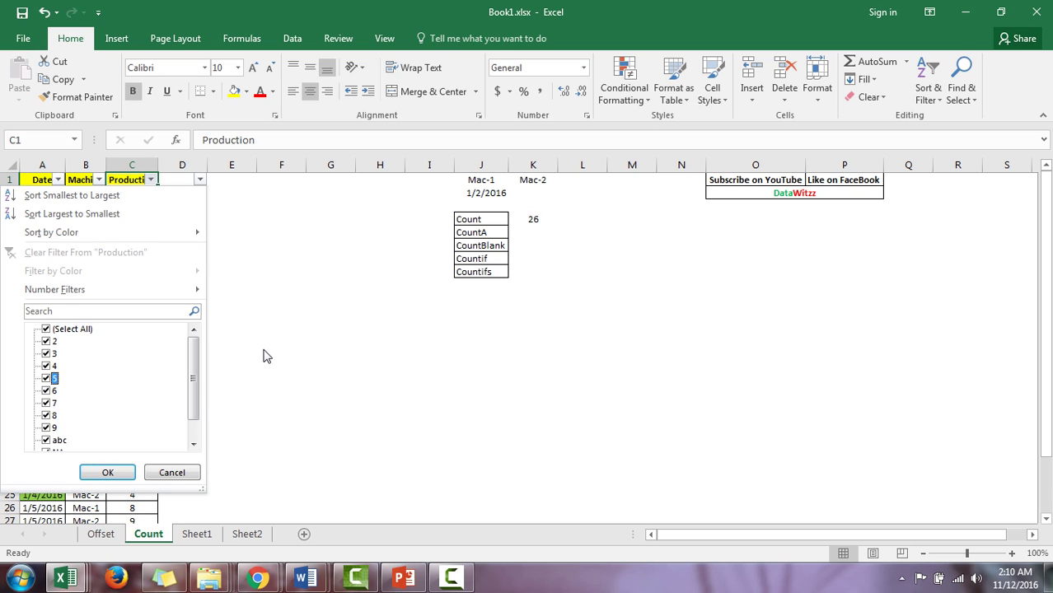
pyautogui.press('Down')
pyautogui.press('Down')
pyautogui.press('Down')
pyautogui.press('Down')
pyautogui.press('Down')
pyautogui.press('Down')
pyautogui.press('Down')
pyautogui.press('Tab')
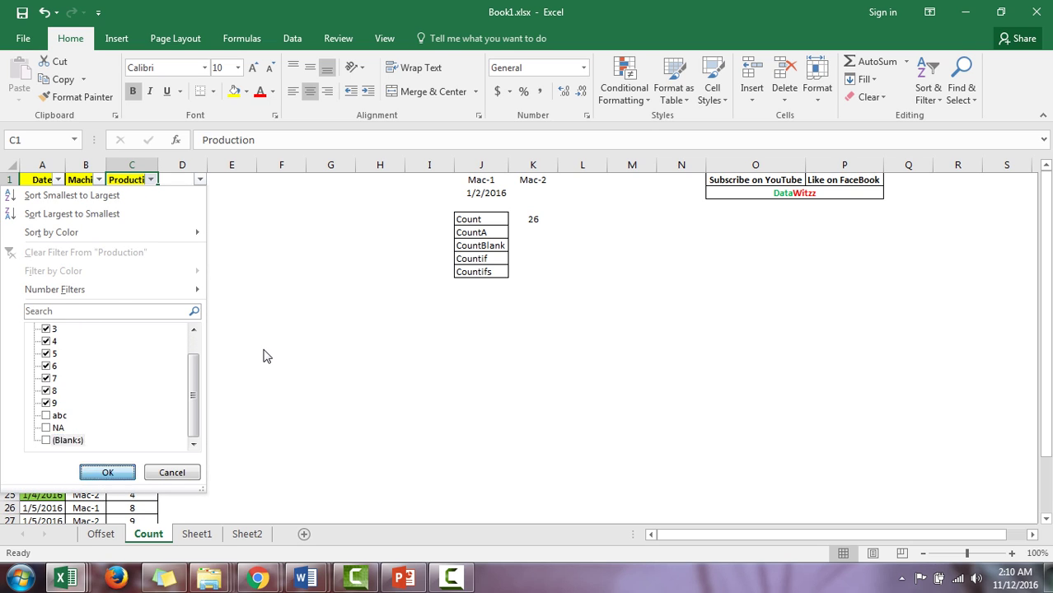
pyautogui.press('Return')
pyautogui.press('Down')
pyautogui.hotkey('ctrl', 'shift', 'Down')
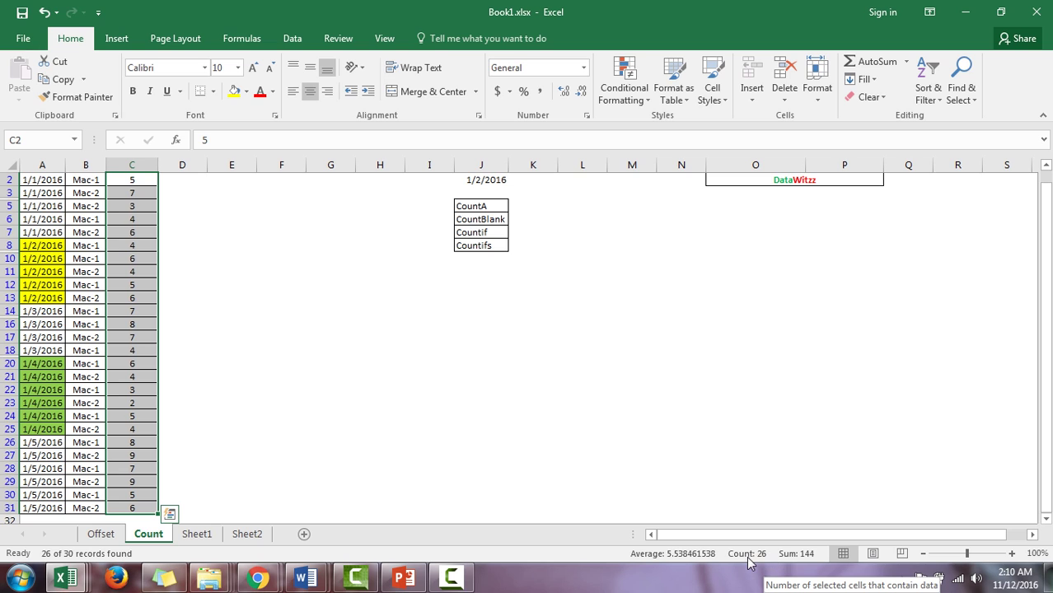
# Clear the Production filter and move to the result cell beside CountA.
pyautogui.press('Up')
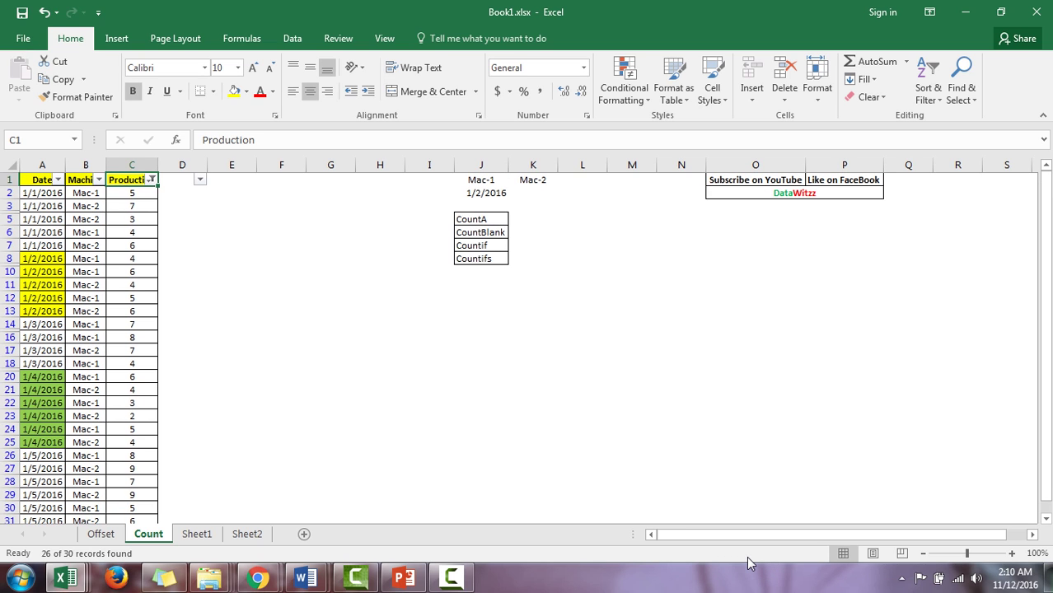
pyautogui.hotkey('alt', 'd')
pyautogui.press('f')
pyautogui.press('s')
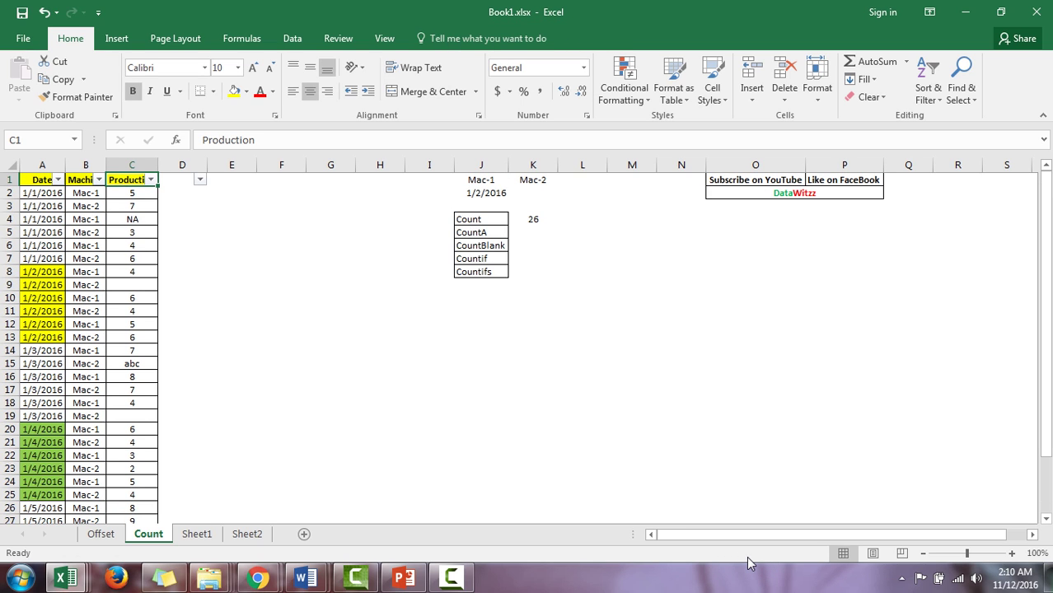
pyautogui.press('Right')
pyautogui.press('Right')
pyautogui.press('Right')
pyautogui.press('Right')
pyautogui.press('Right')
pyautogui.press('Right')
pyautogui.press('Down')
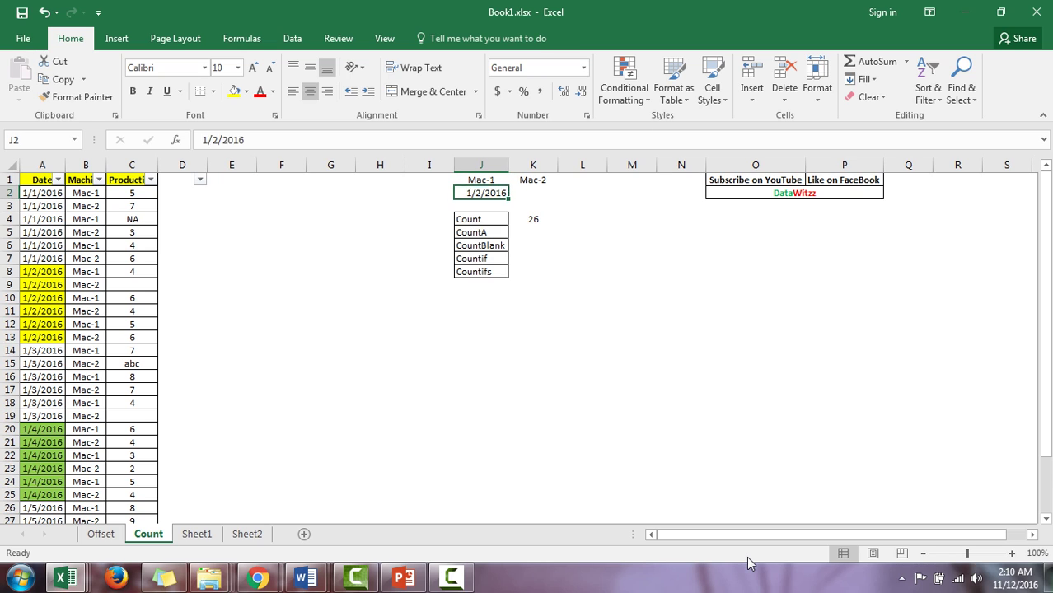
pyautogui.press('Down')
pyautogui.press('Down')
pyautogui.press('Down')
pyautogui.press('Right')
# Enter =+COUNTA(C2:C31) beside the CountA label, returning 28.
pyautogui.write('+')
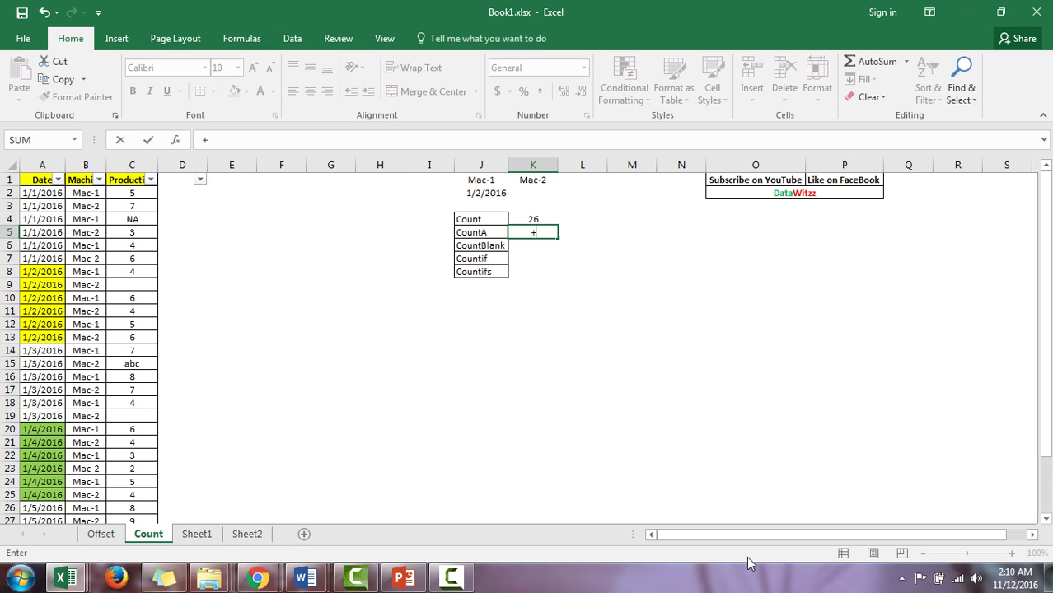
pyautogui.write('co')
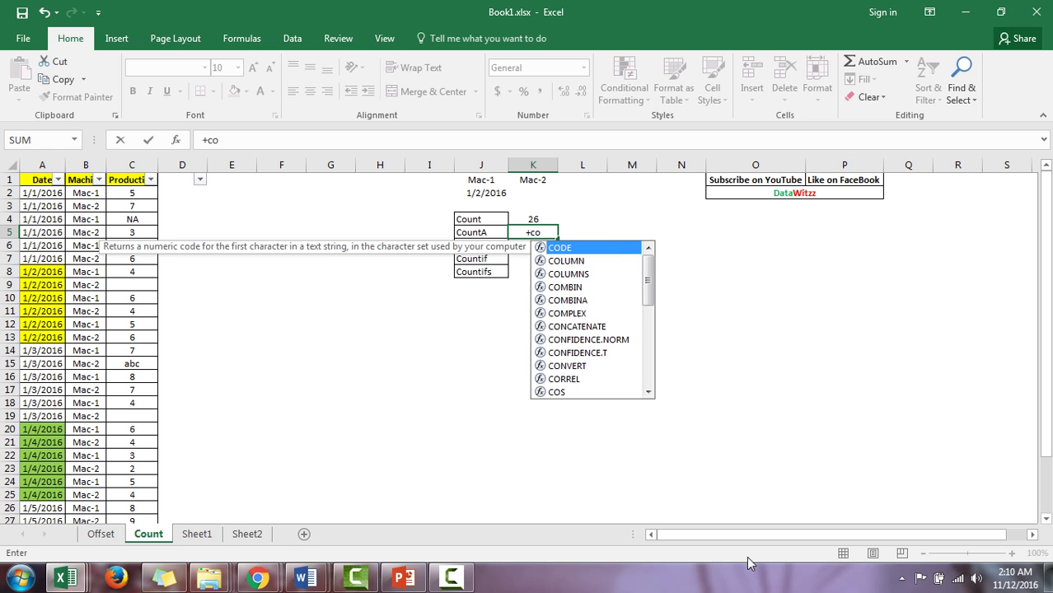
pyautogui.write('u')
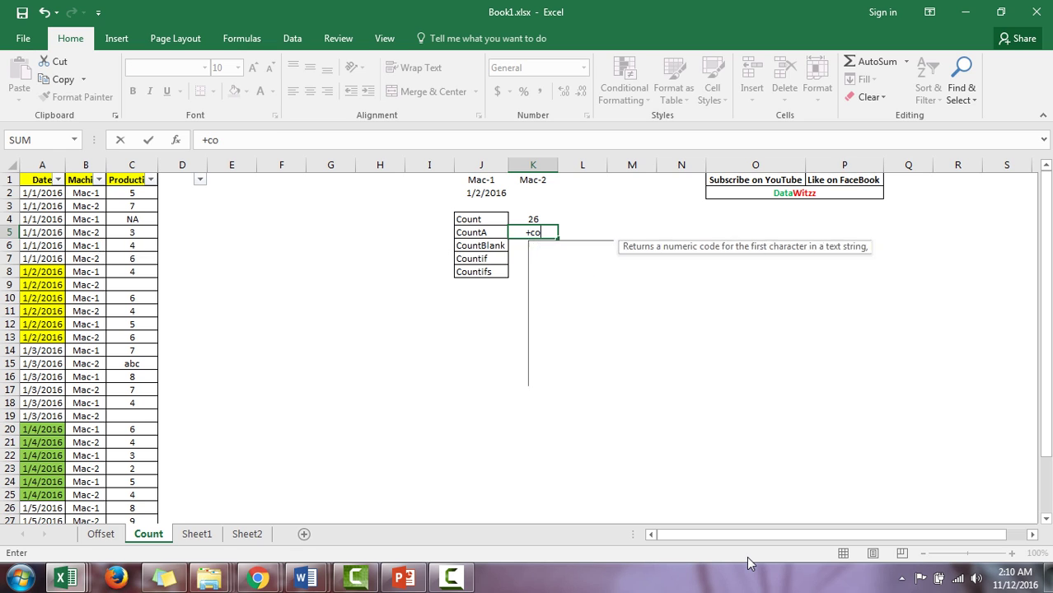
pyautogui.write('nt')
pyautogui.press('Down')
pyautogui.press('Tab')
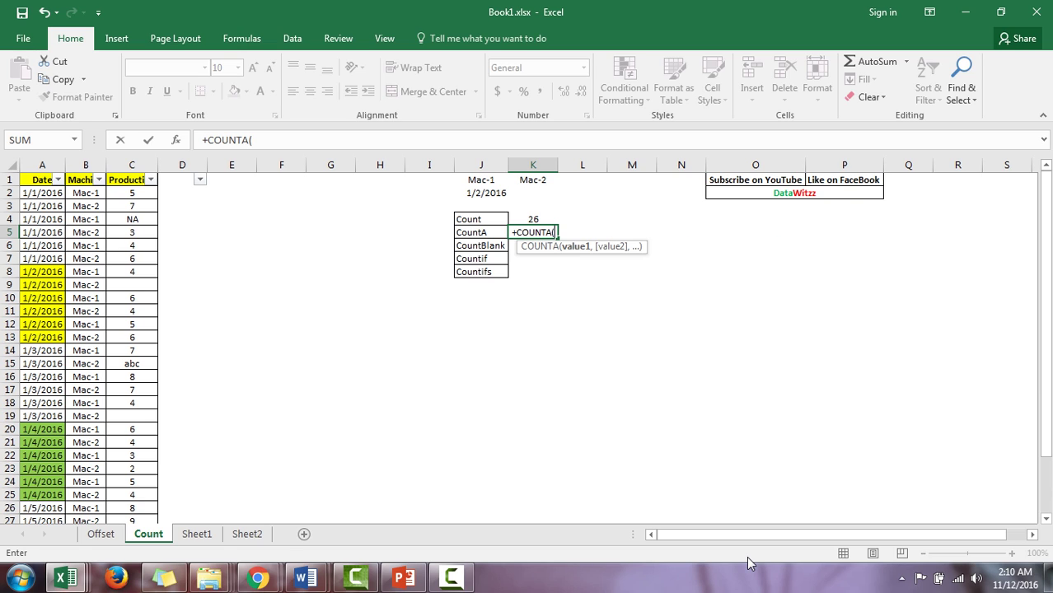
pyautogui.press('Left')
pyautogui.press('Left')
pyautogui.press('Left')
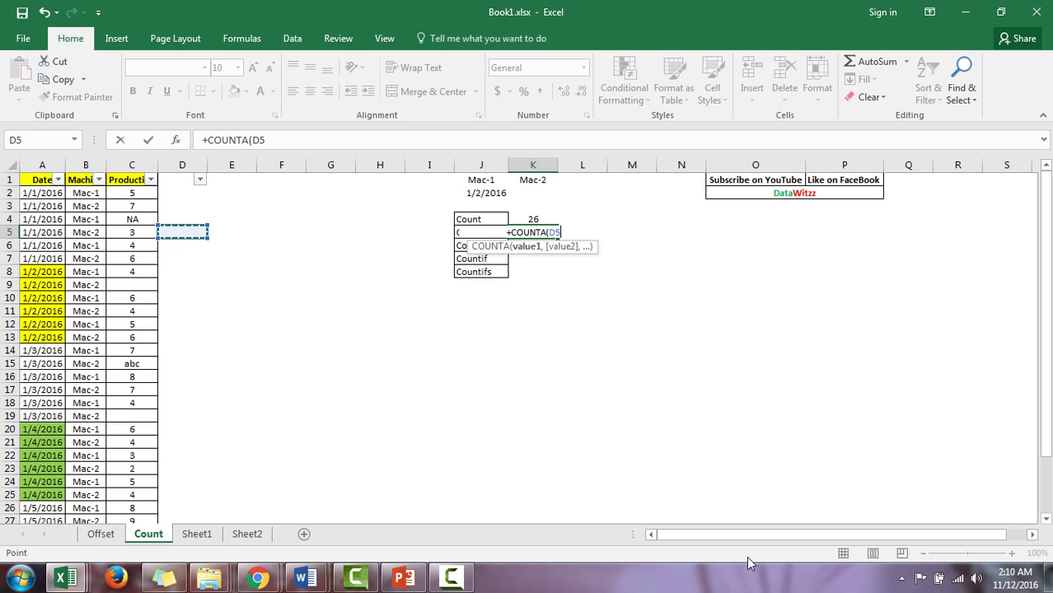
pyautogui.press('Up')
pyautogui.press('Up')
pyautogui.press('Up')
pyautogui.press('Left')
pyautogui.press('Left')
pyautogui.press('Left')
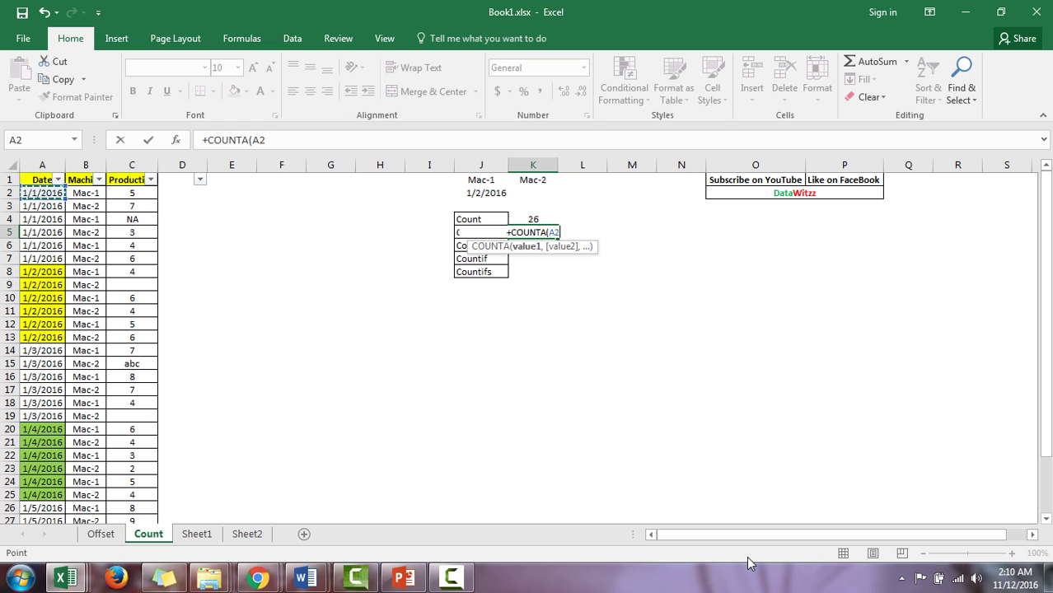
pyautogui.press('Right')
pyautogui.press('Right')
pyautogui.hotkey('shift', 'Down')
pyautogui.hotkey('shift', 'Down')
pyautogui.hotkey('shift', 'Down')
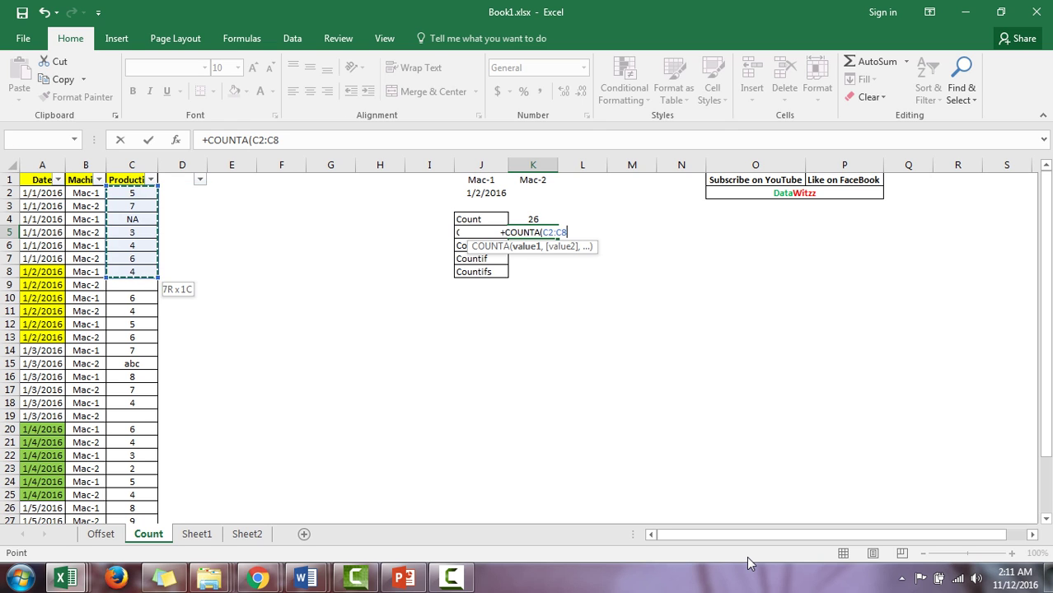
pyautogui.hotkey('shift', 'Down')
pyautogui.hotkey('shift', 'Down')
pyautogui.hotkey('shift', 'Down')
pyautogui.hotkey('shift', 'Down')
pyautogui.hotkey('shift', 'Down')
pyautogui.hotkey('ctrl', 'shift', 'Down')
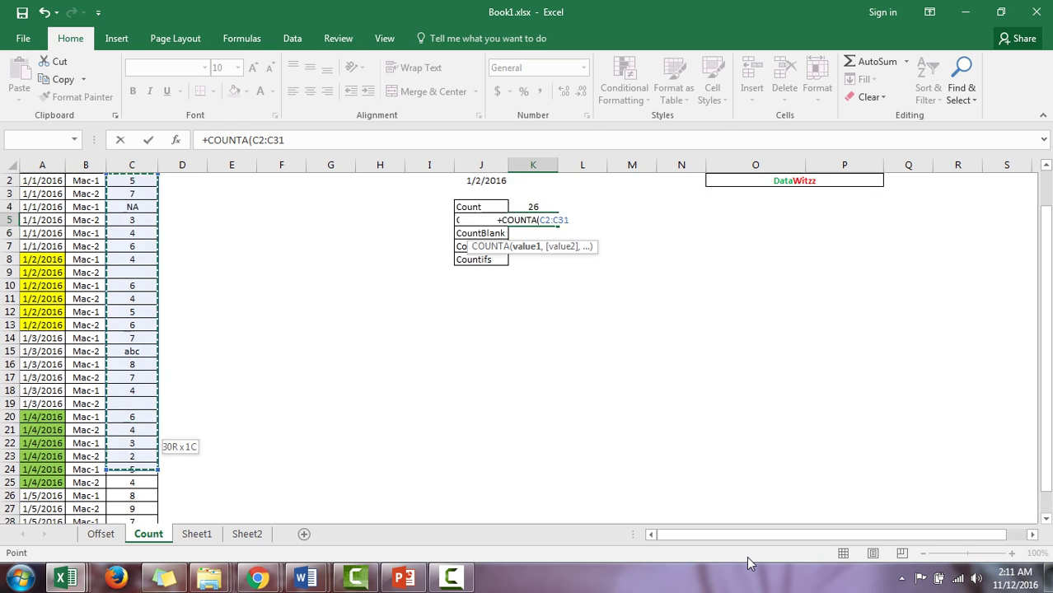
pyautogui.hotkey('ctrl', 'shift', 'Down')
pyautogui.hotkey('ctrl', 'shift', 'Up')
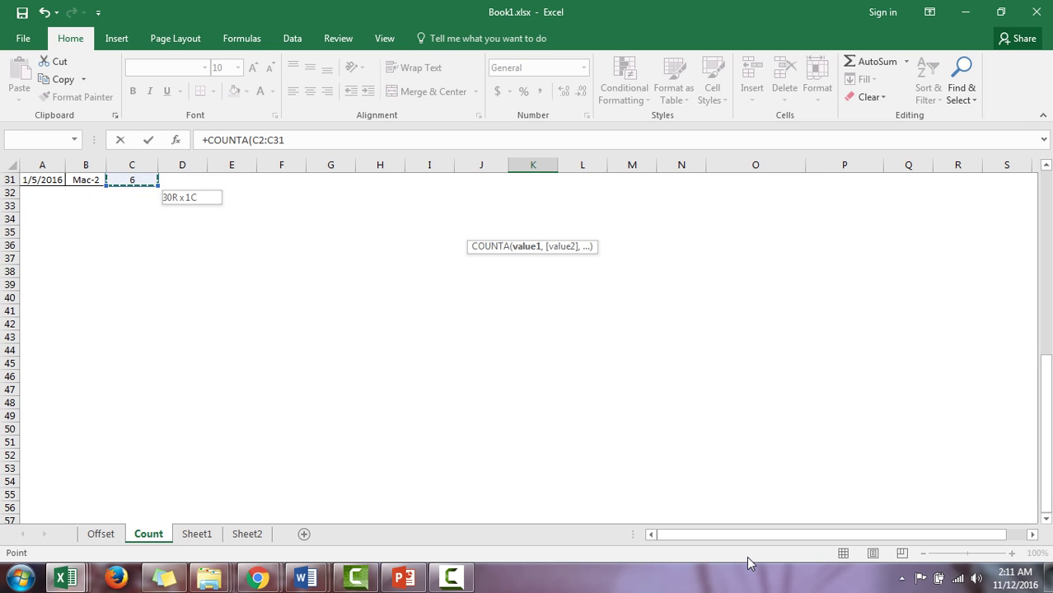
pyautogui.write(')')
pyautogui.press('Return')
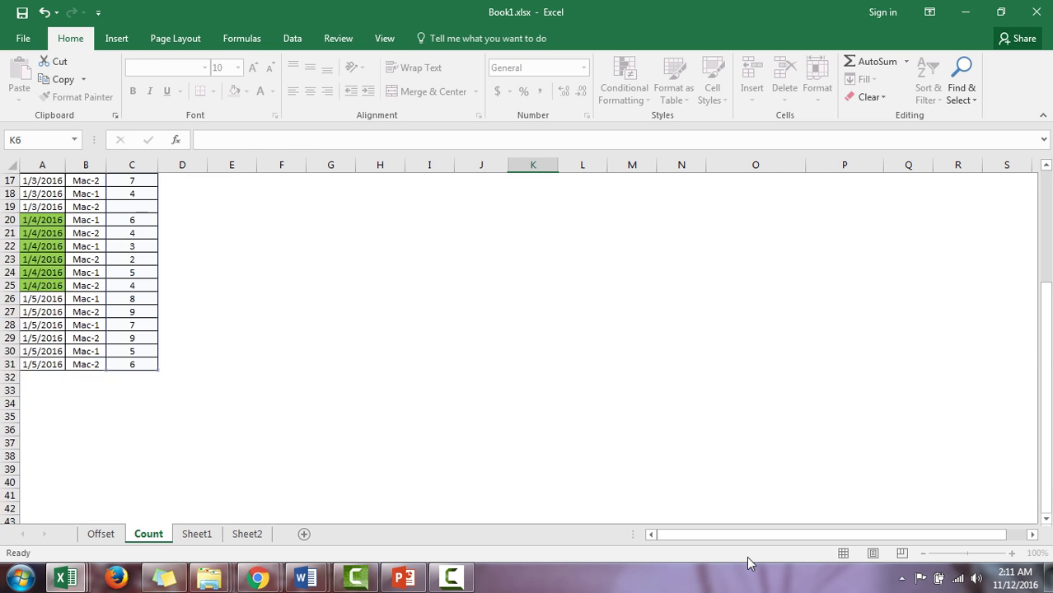
pyautogui.press('Up')
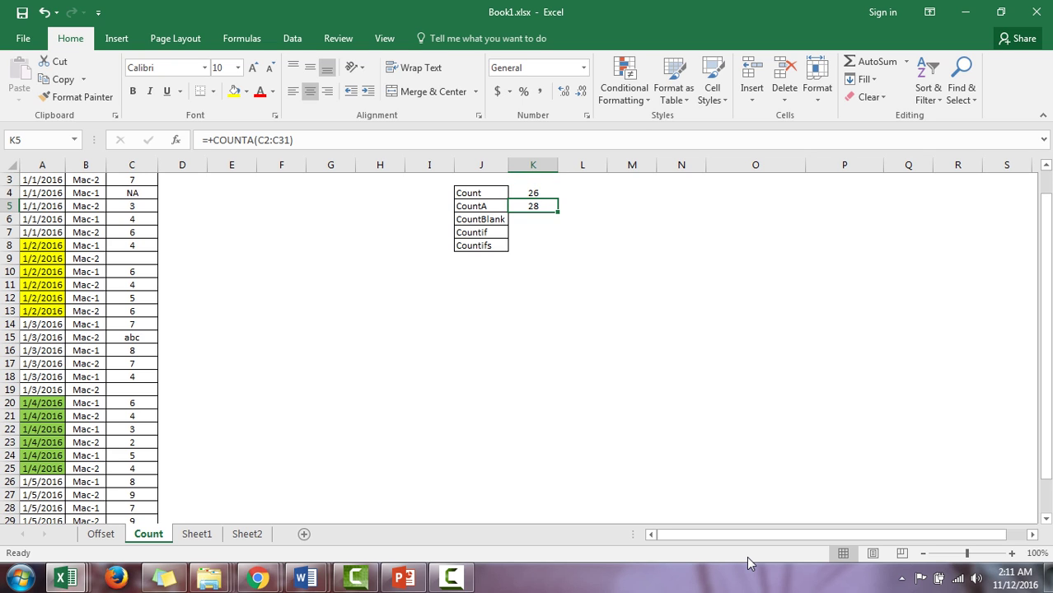
# Filter blanks out of the Production column and select the visible values to read their count.
pyautogui.press('Left')
pyautogui.press('Home')
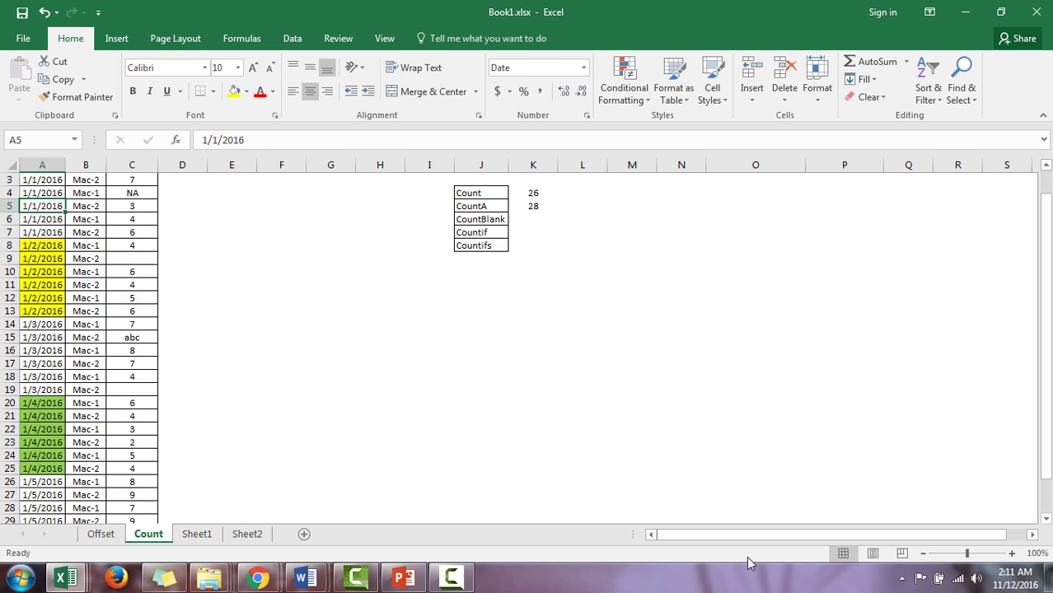
pyautogui.hotkey('ctrl', 'Up')
pyautogui.press('Right')
pyautogui.press('Right')
pyautogui.hotkey('alt', 'Down')
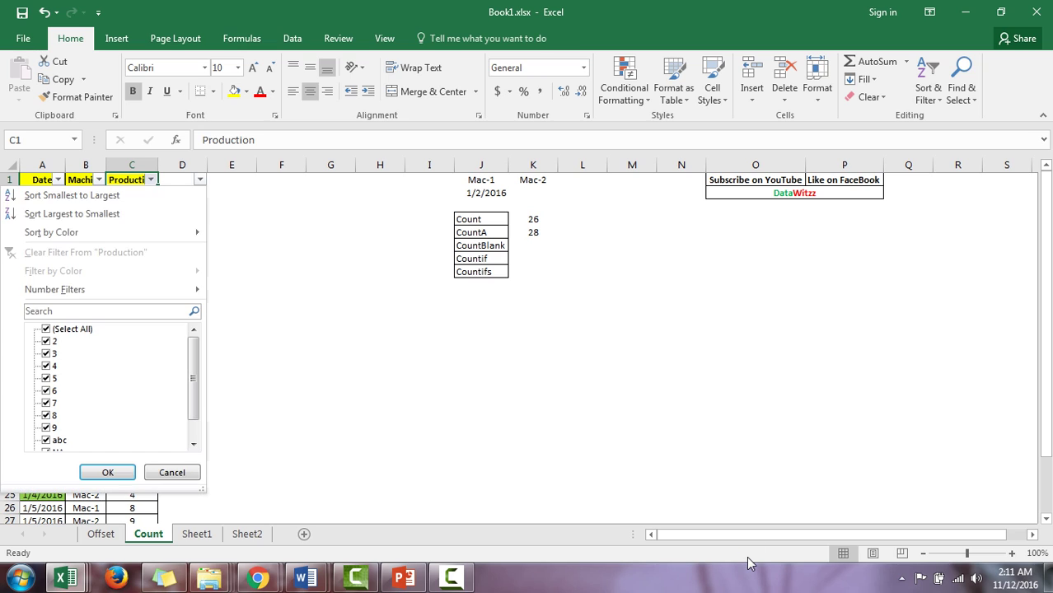
pyautogui.press('Down')
pyautogui.press('Down')
pyautogui.press('Down')
pyautogui.press('Down')
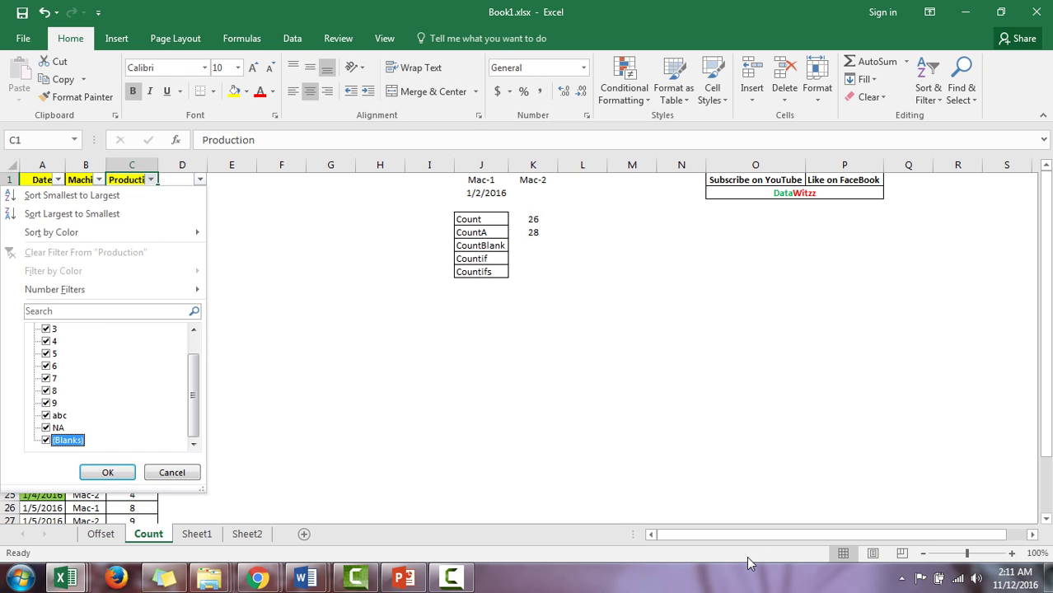
pyautogui.press('Tab')
pyautogui.press('Return')
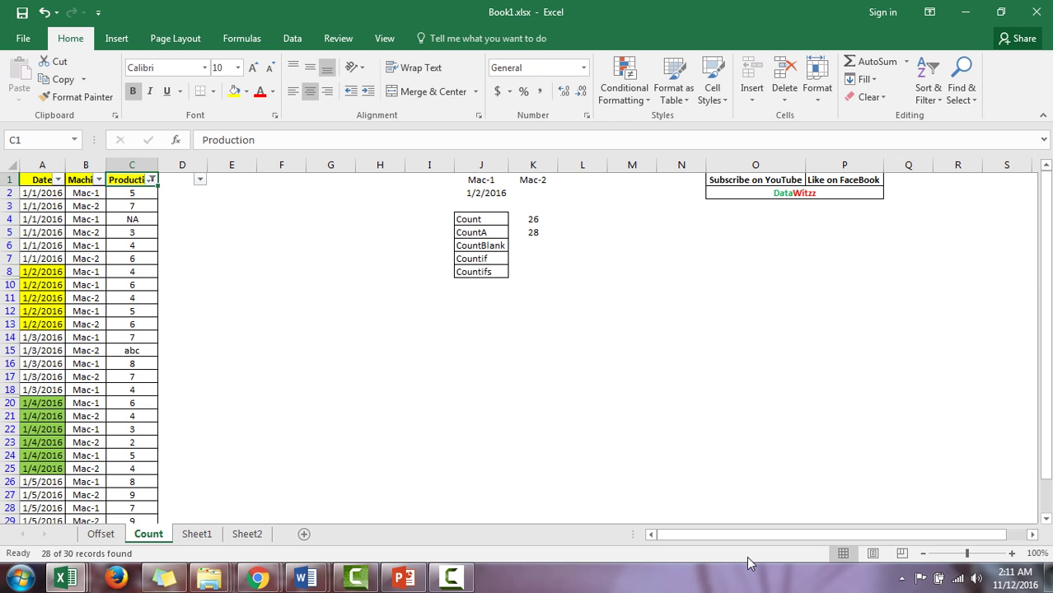
pyautogui.press('Down')
pyautogui.hotkey('ctrl', 'shift', 'Down')
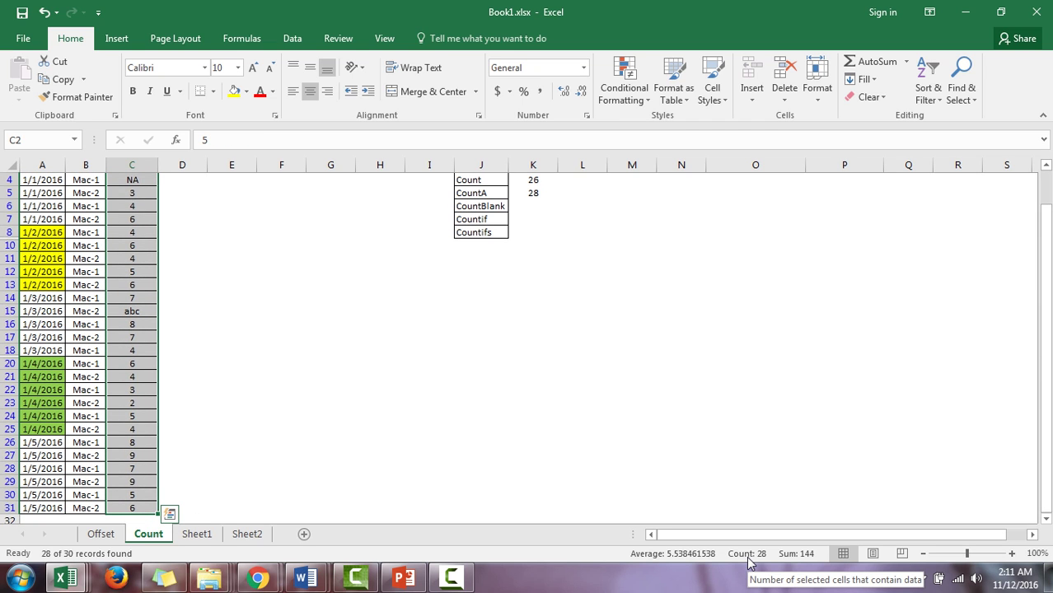
# Dismiss Quick Analysis, undo the Production filter, and move to the CountBlank result cell.
pyautogui.hotkey('ctrl', 'q')
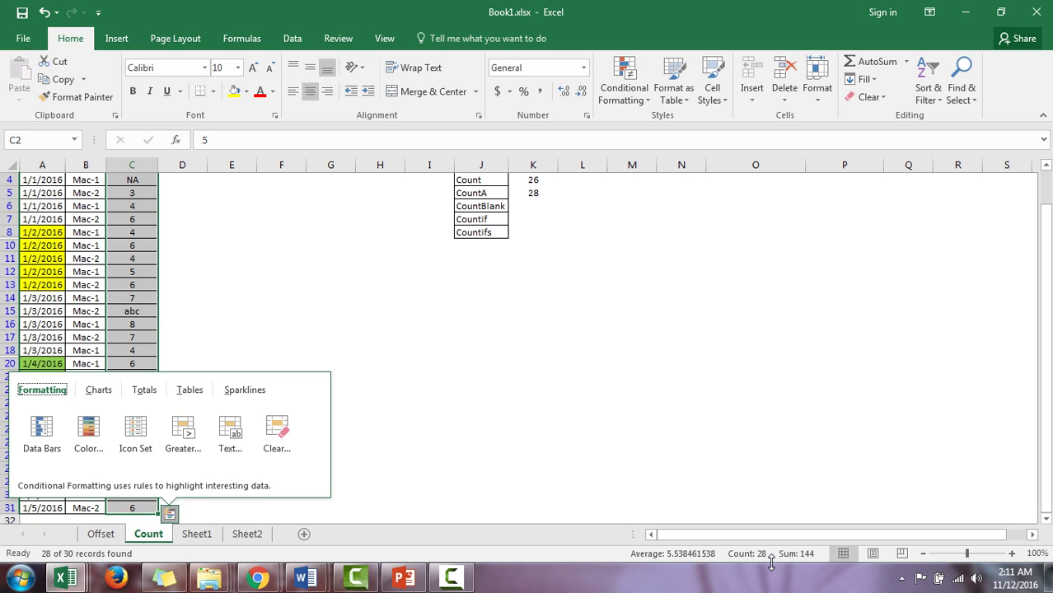
pyautogui.press('Escape')
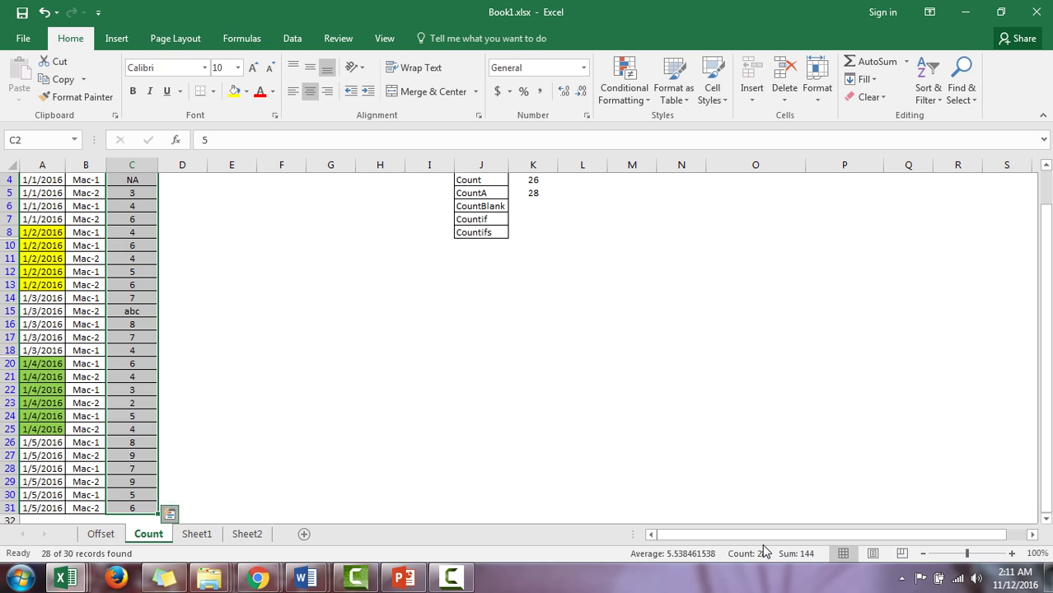
pyautogui.press('Escape')
pyautogui.press('Up')
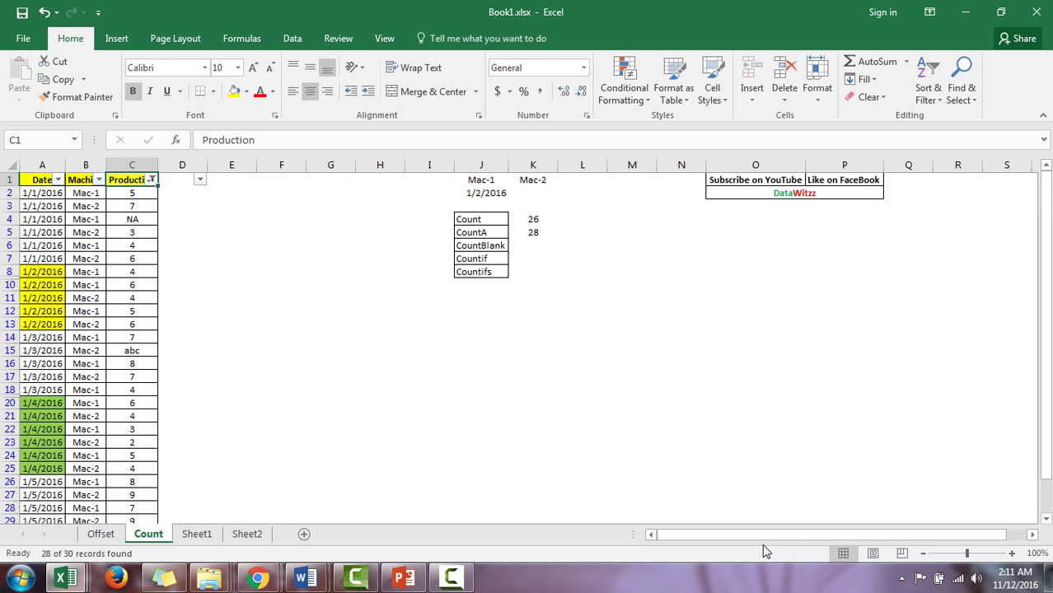
pyautogui.hotkey('ctrl', 'z')
pyautogui.press('Right')
pyautogui.press('Right')
pyautogui.press('Right')
pyautogui.press('Right')
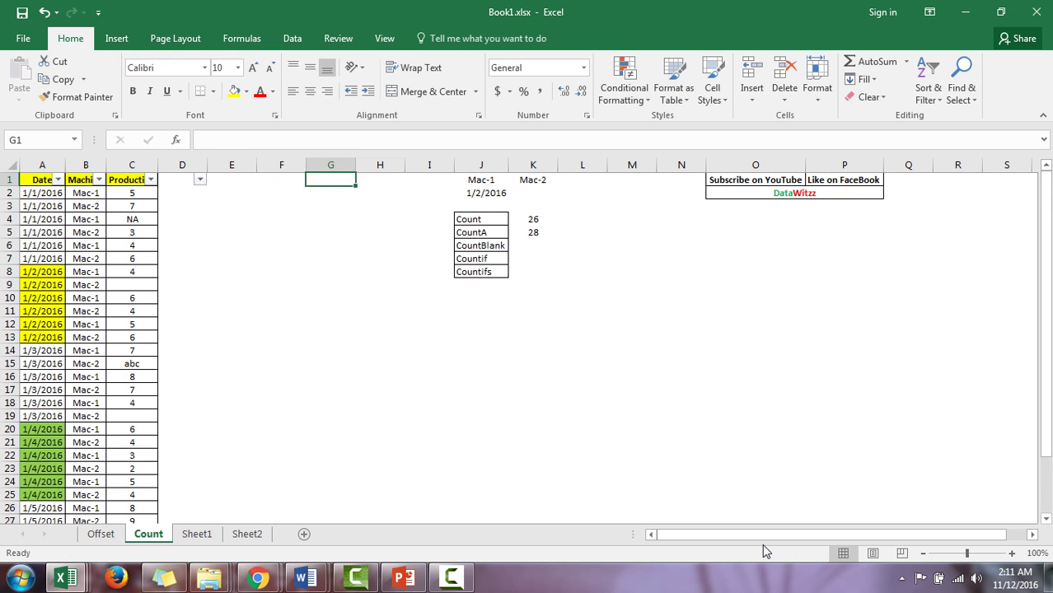
pyautogui.press('Right')
pyautogui.press('Right')
pyautogui.press('Right')
pyautogui.press('Down')
pyautogui.press('Down')
pyautogui.press('Down')
pyautogui.press('Down')
pyautogui.press('Down')
# Enter =+COUNTBLANK(C2:C31) in K6 so the CountBlank row returns 2.
pyautogui.write('+')
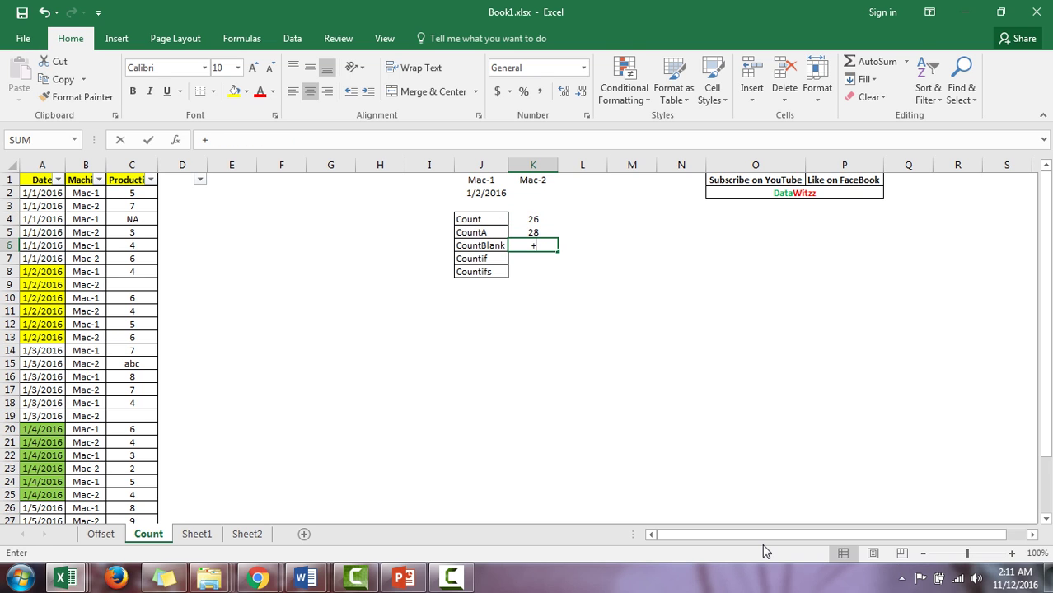
pyautogui.write('count')
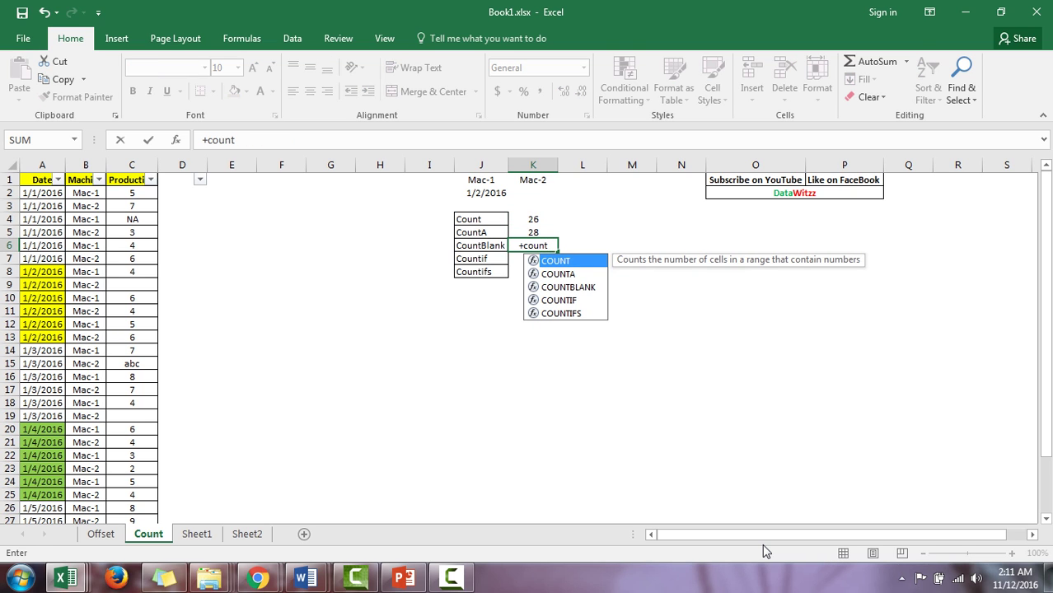
pyautogui.press('Down')
pyautogui.press('Down')
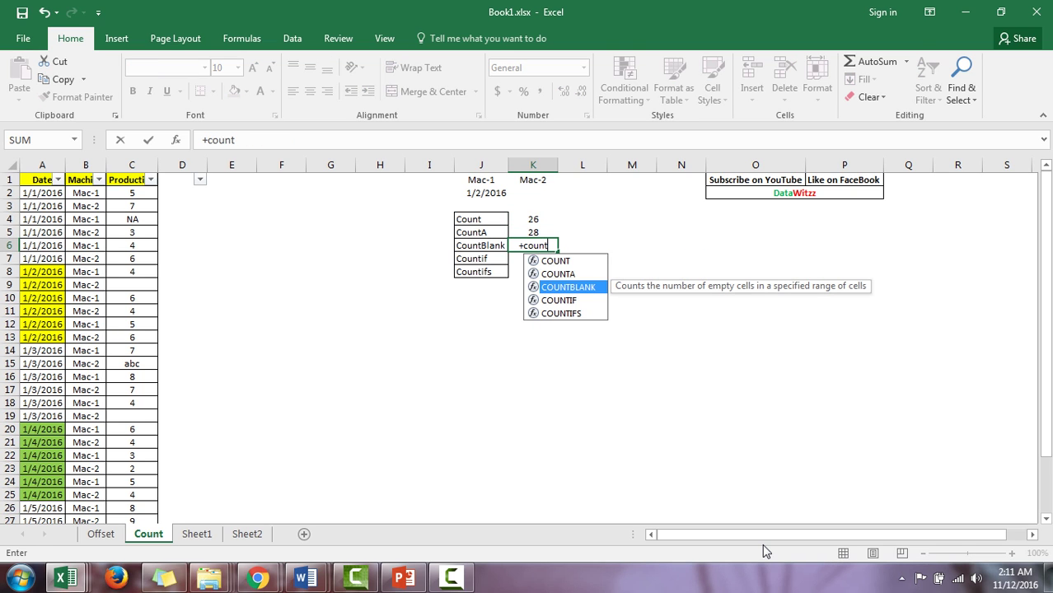
pyautogui.press('Tab')
pyautogui.press('Left')
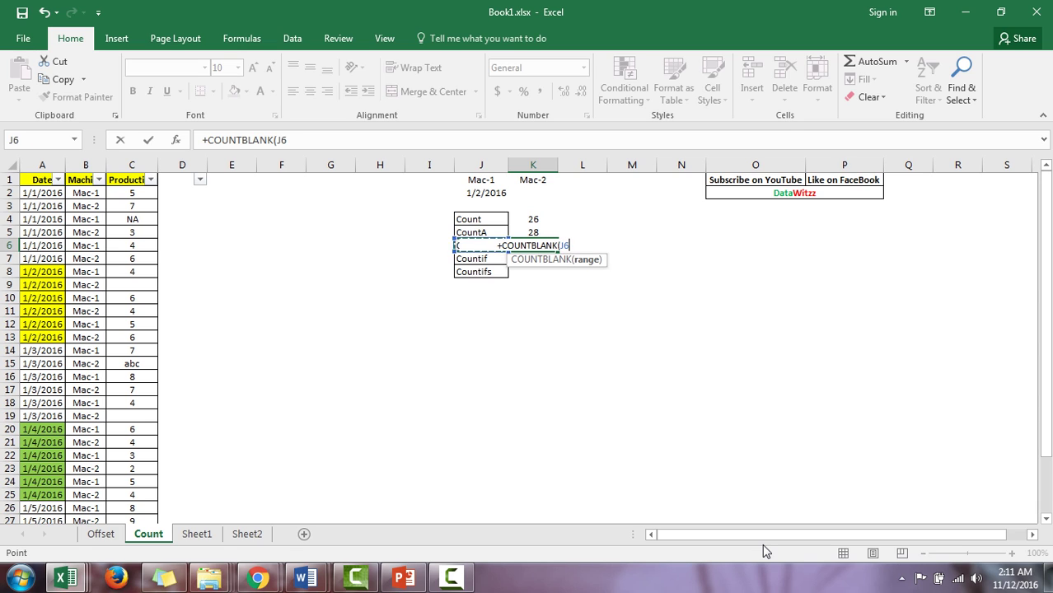
pyautogui.press('Left')
pyautogui.press('Left')
pyautogui.press('Left')
pyautogui.press('Up')
pyautogui.press('Up')
pyautogui.press('Up')
pyautogui.press('Left')
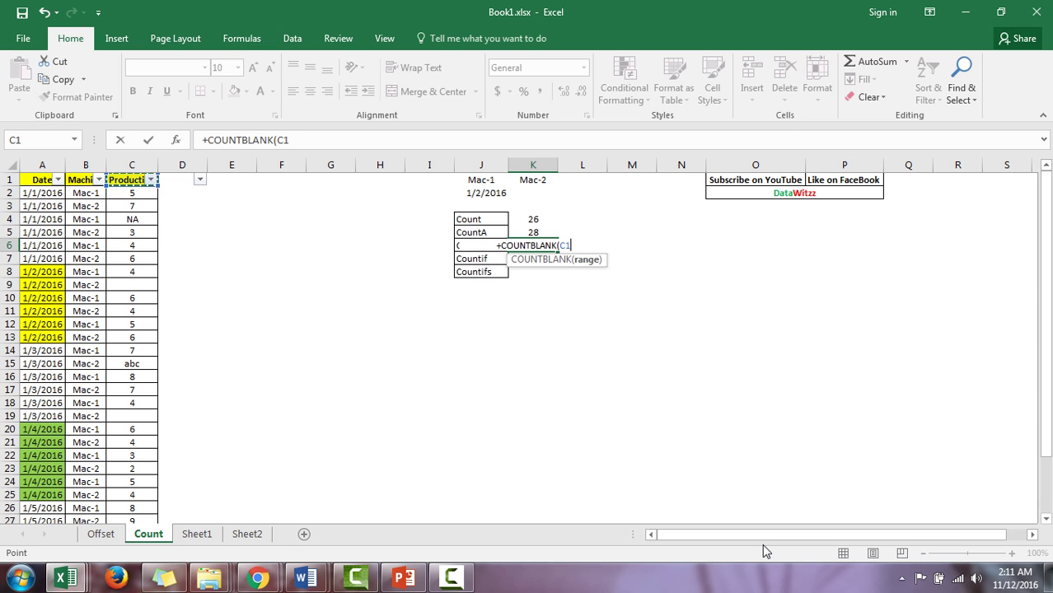
pyautogui.hotkey('shift', 'Down')
pyautogui.hotkey('shift', 'Down')
pyautogui.hotkey('shift', 'Down')
pyautogui.hotkey('ctrl', 'shift', 'Down')
pyautogui.hotkey('ctrl', 'shift', 'Down')
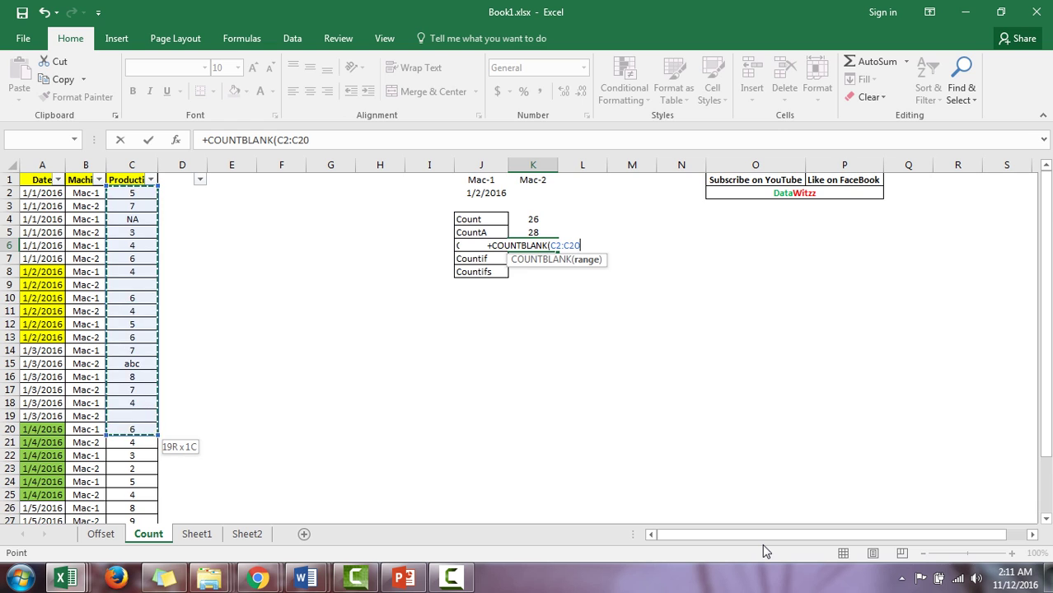
pyautogui.hotkey('ctrl', 'shift', 'Down')
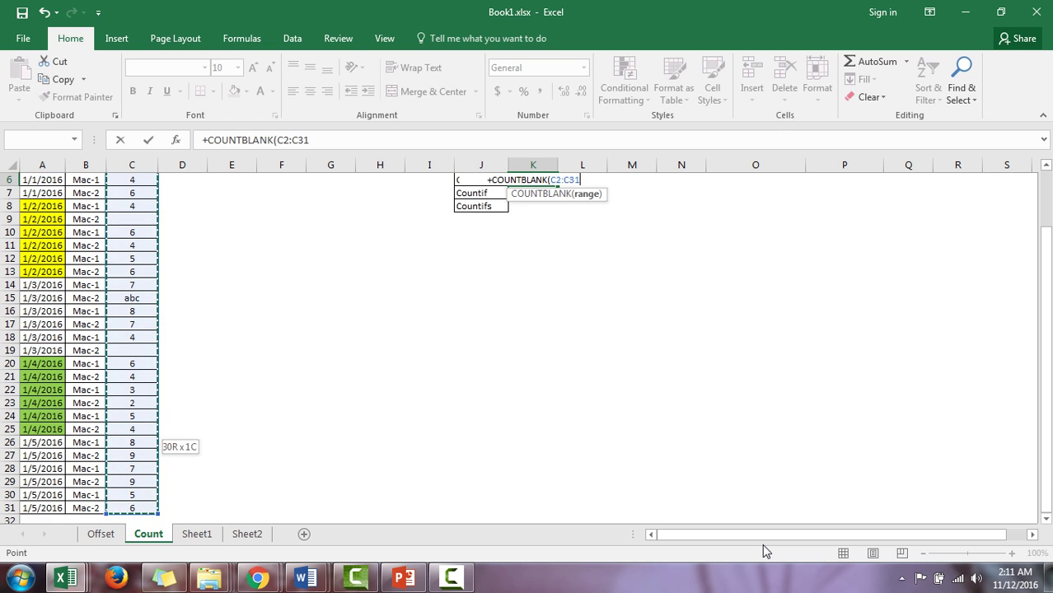
pyautogui.write(')')
pyautogui.press('Return')
pyautogui.press('Up')
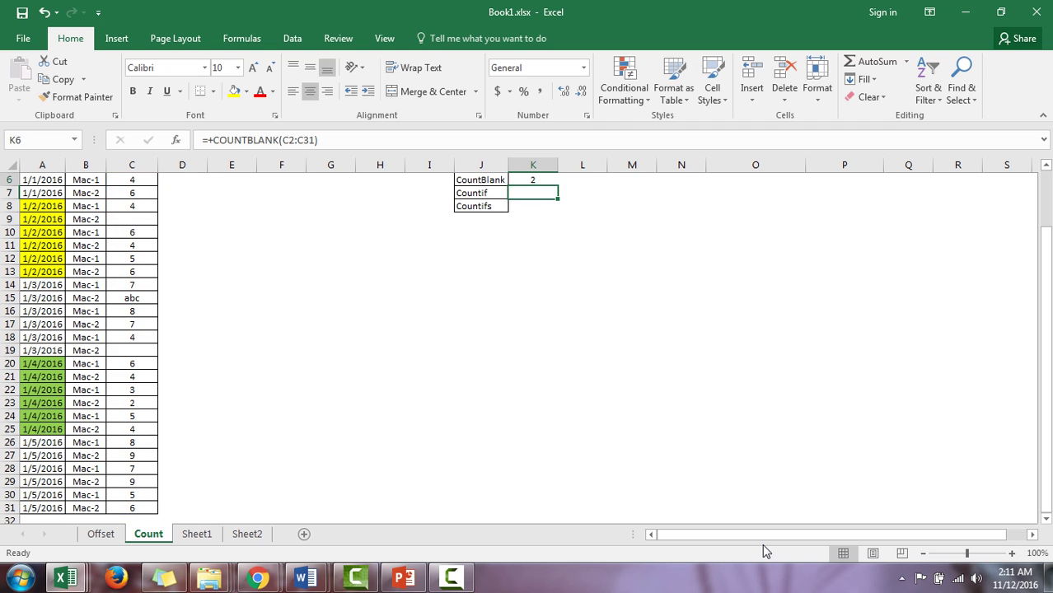
pyautogui.press('Up')
pyautogui.press('Up')
pyautogui.press('Down')
pyautogui.press('Down')
pyautogui.press('Up')
pyautogui.press('Up')
pyautogui.press('Up')
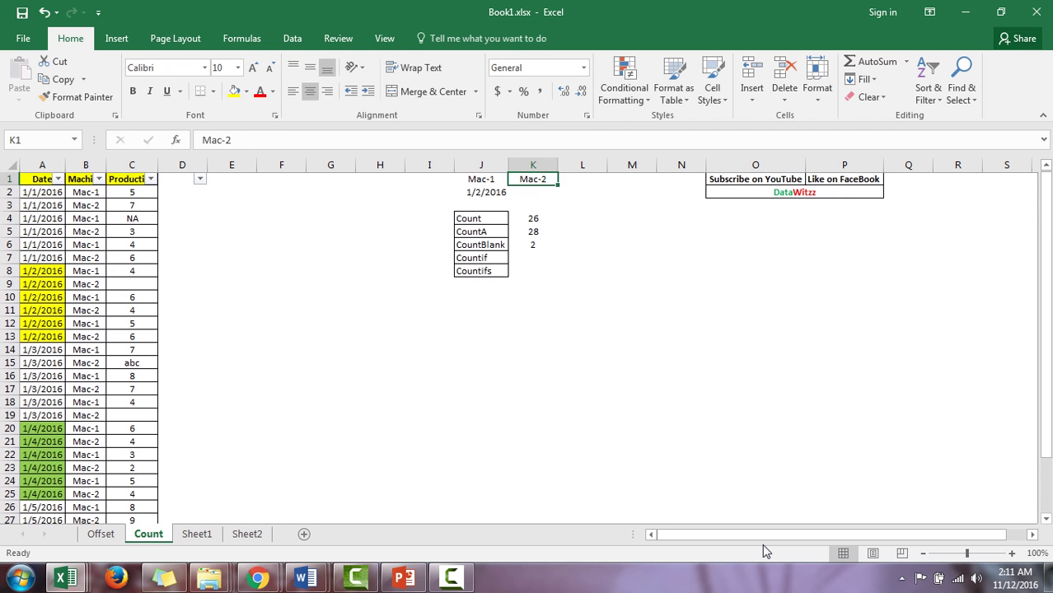
pyautogui.hotkey('ctrl', 'Left')
pyautogui.hotkey('ctrl', 'Left')
pyautogui.hotkey('ctrl', 'Left')
pyautogui.press('Right')
pyautogui.press('Right')
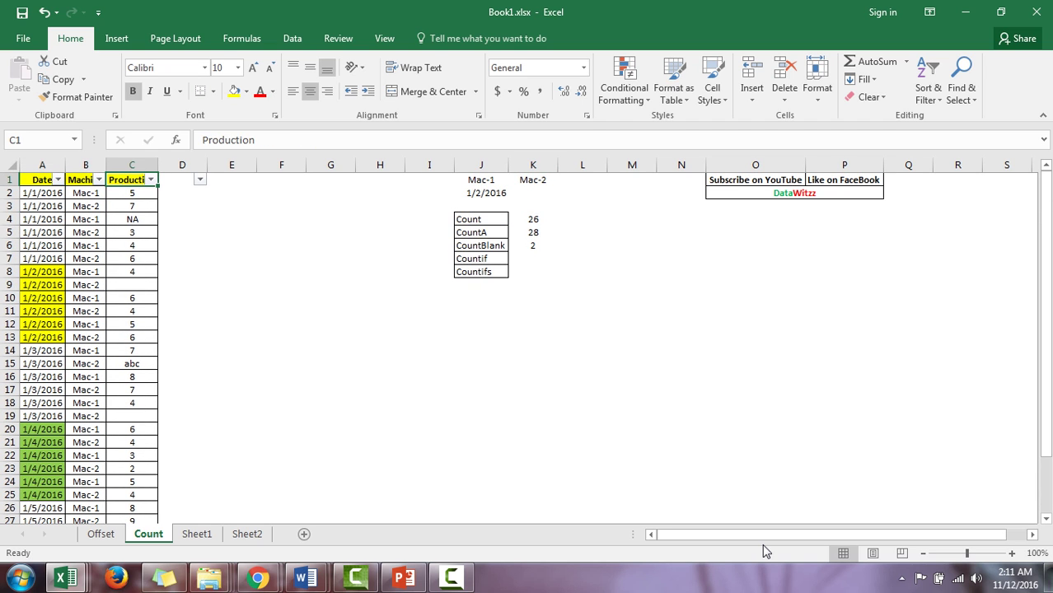
pyautogui.press('Down')
pyautogui.press('Up')
pyautogui.hotkey('alt', 'Down')
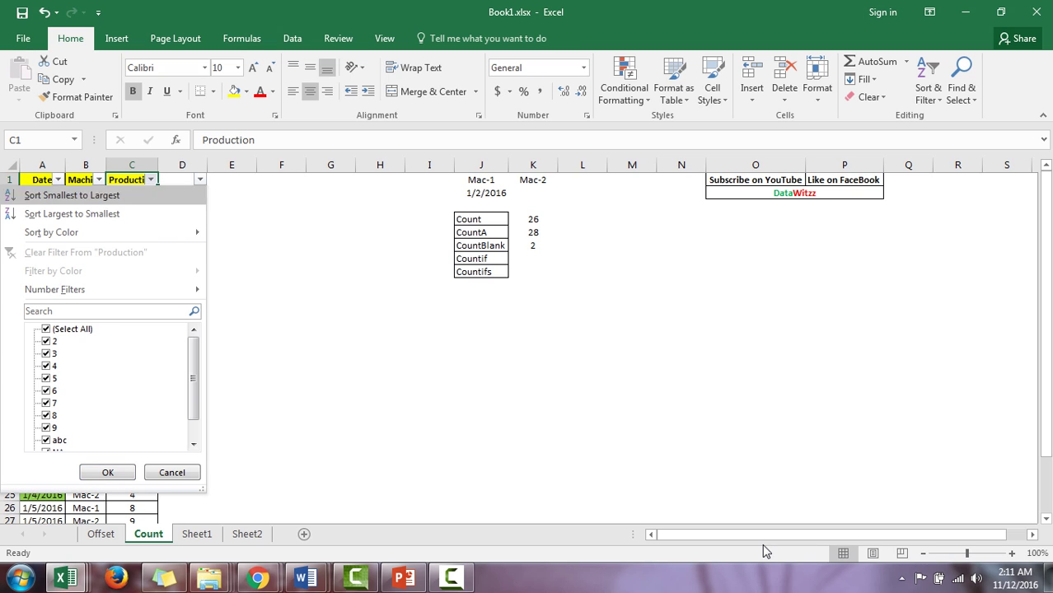
pyautogui.press('Up')
pyautogui.press('Up')
pyautogui.press('Up')
pyautogui.press('Up')
pyautogui.press('space')
pyautogui.press('Down')
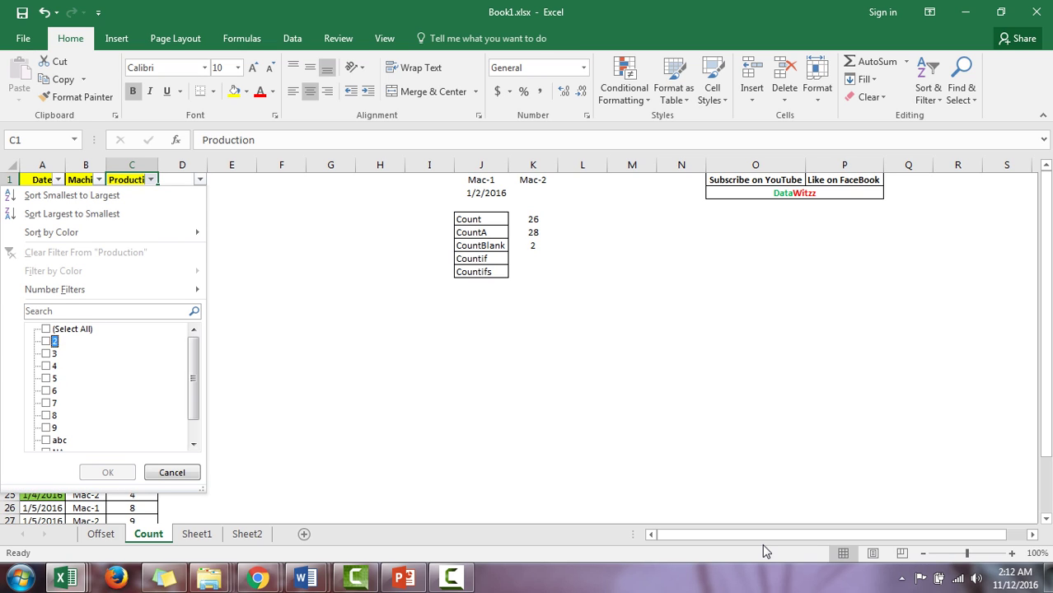
pyautogui.press('Down')
pyautogui.press('Down')
pyautogui.press('Down')
pyautogui.press('Down')
pyautogui.press('Down')
pyautogui.press('Down')
pyautogui.press('Down')
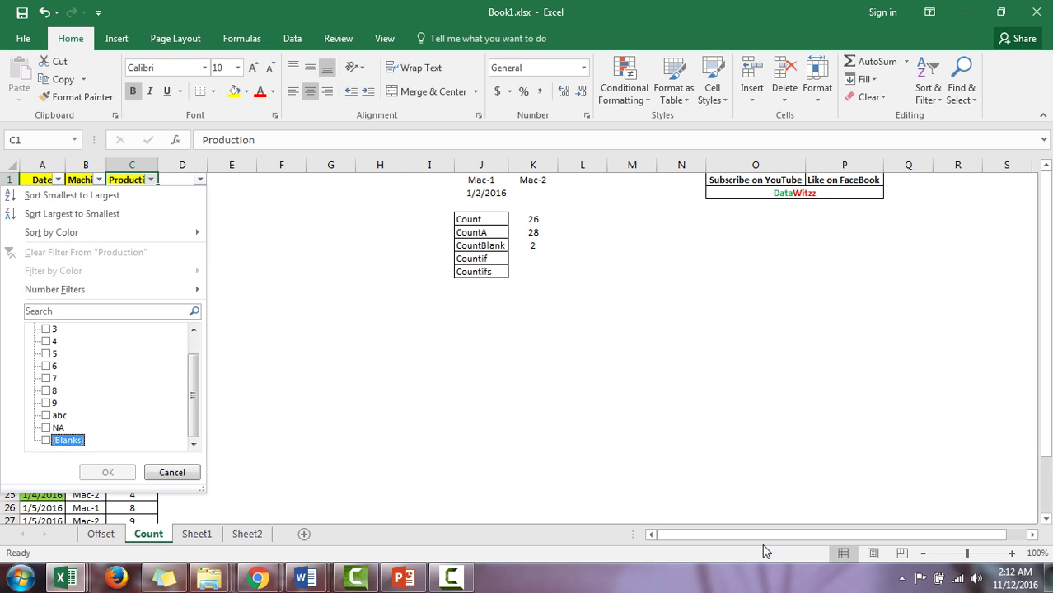
pyautogui.press('space')
pyautogui.press('Return')
pyautogui.press('Down')
pyautogui.press('Down')
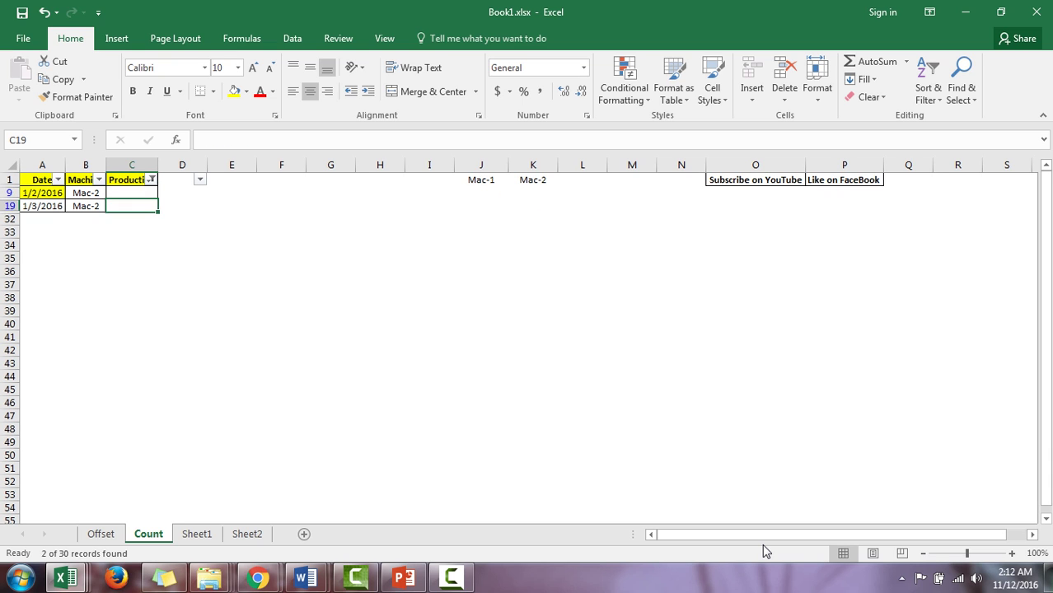
pyautogui.press('Up')
pyautogui.press('Up')
pyautogui.hotkey('alt', 'd')
pyautogui.press('f')
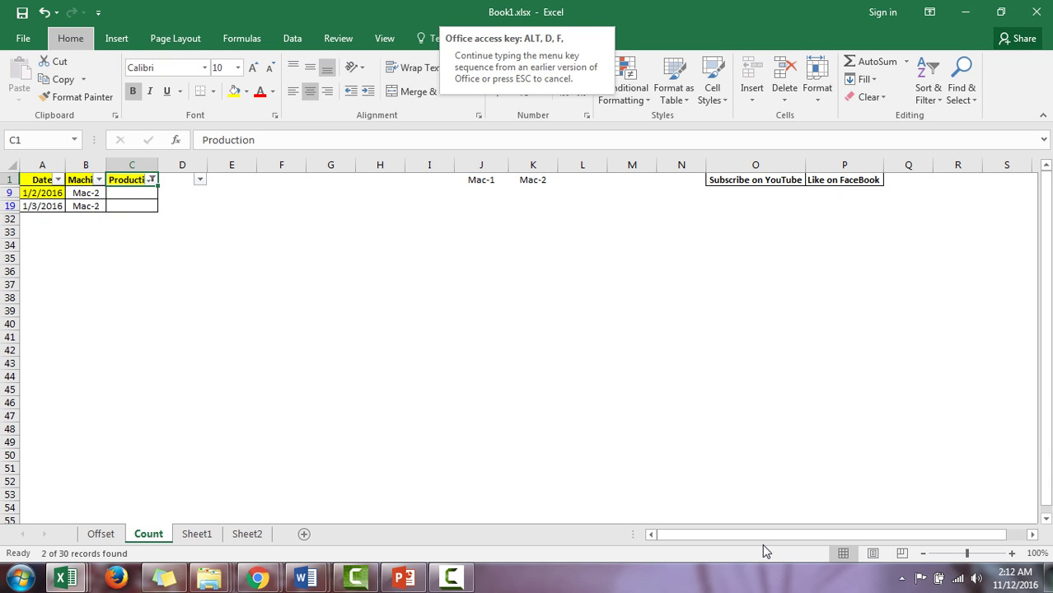
pyautogui.press('s')
pyautogui.press('Right')
pyautogui.press('Right')
pyautogui.press('Right')
pyautogui.press('Right')
pyautogui.press('Right')
pyautogui.press('Right')
pyautogui.press('Down')
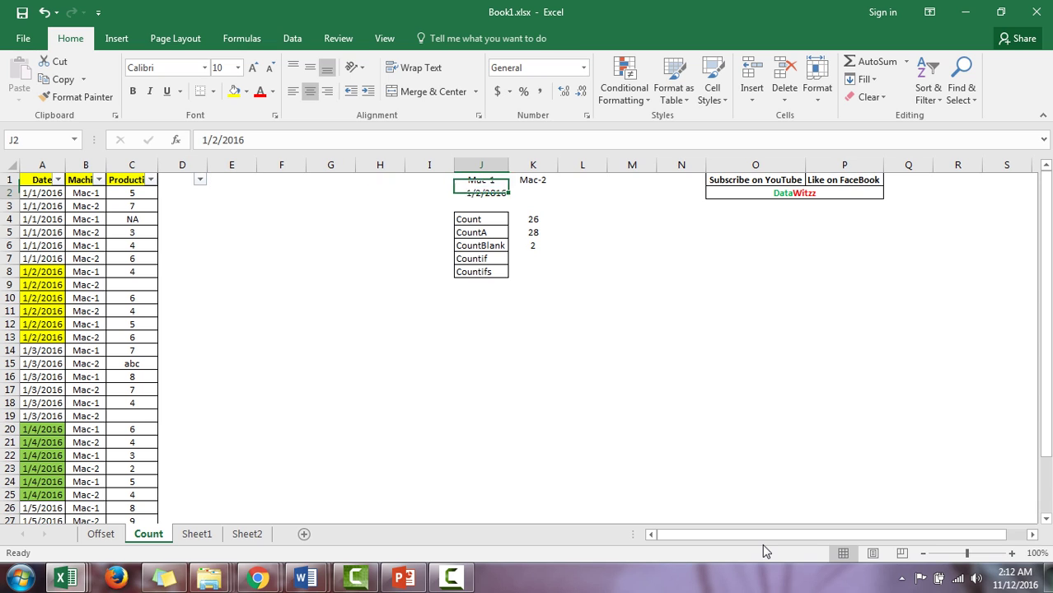
pyautogui.press('Down')
pyautogui.press('Down')
pyautogui.press('Down')
pyautogui.press('Down')
pyautogui.press('Down')
pyautogui.press('Right')
# Start a COUNTIF formula in K7 over the date range A2:A31.
pyautogui.press('Up')
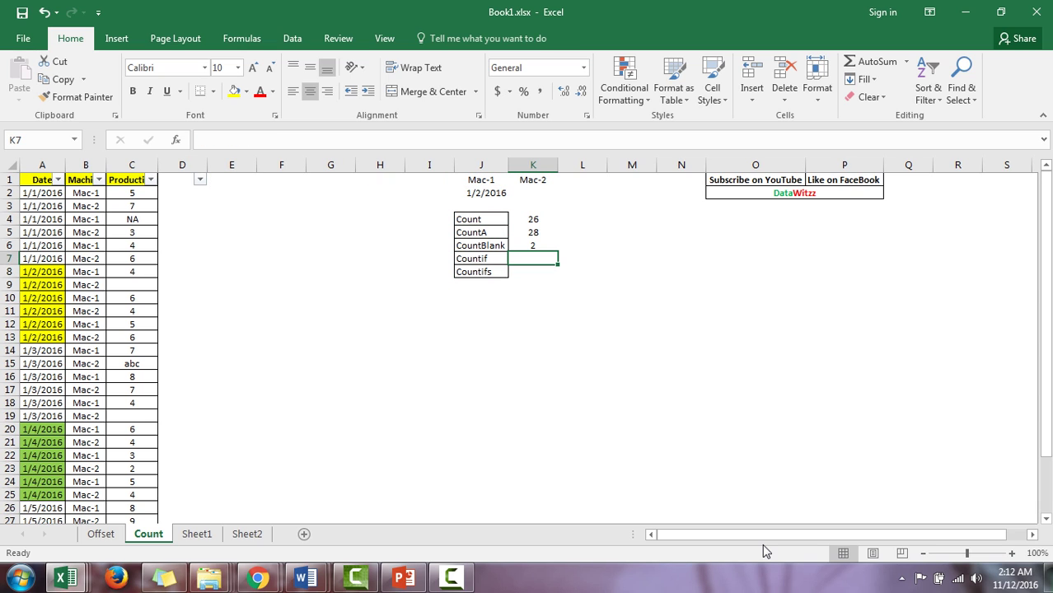
pyautogui.press('Left')
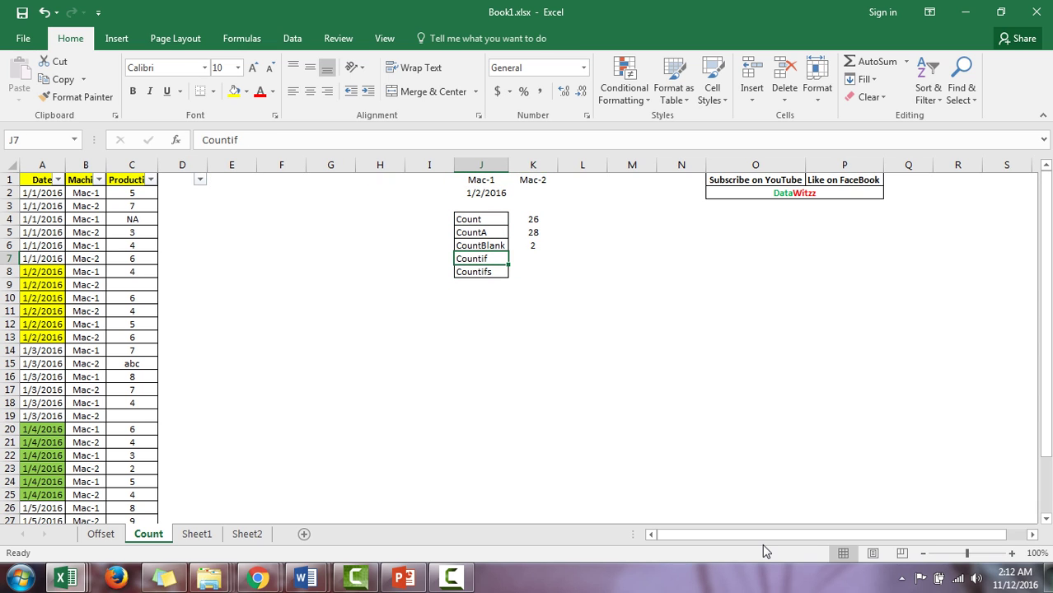
pyautogui.press('Right')
pyautogui.write('+')
pyautogui.press('BackSpace')
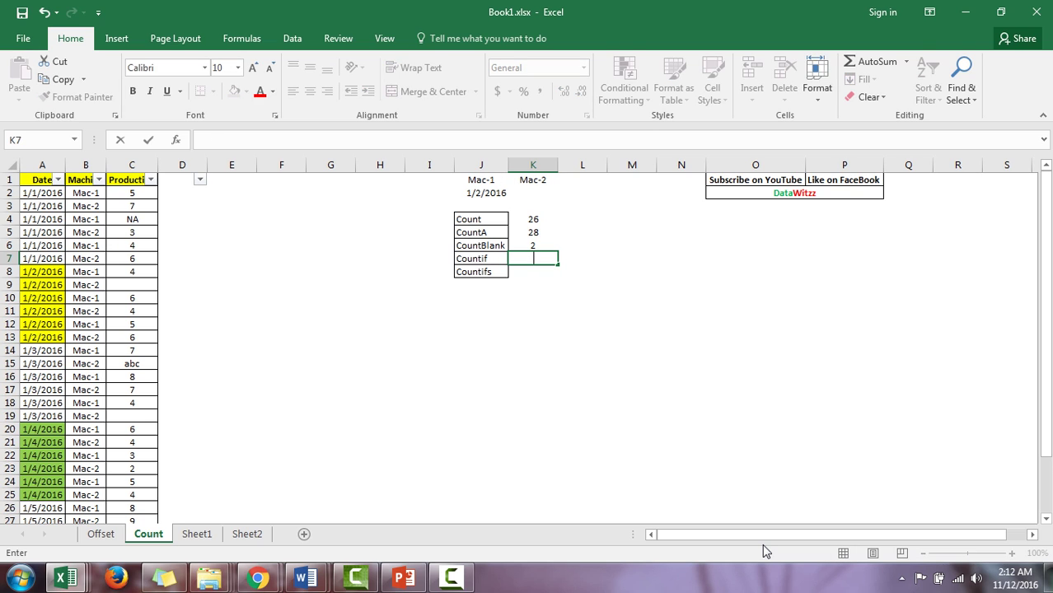
pyautogui.write('=count')
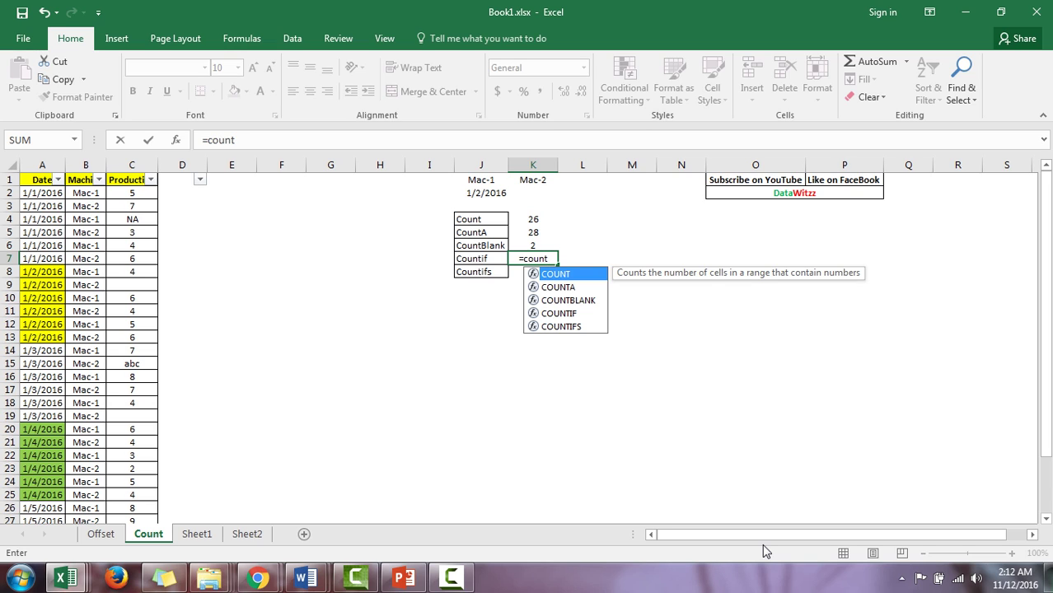
pyautogui.write('if')
pyautogui.press('Tab')
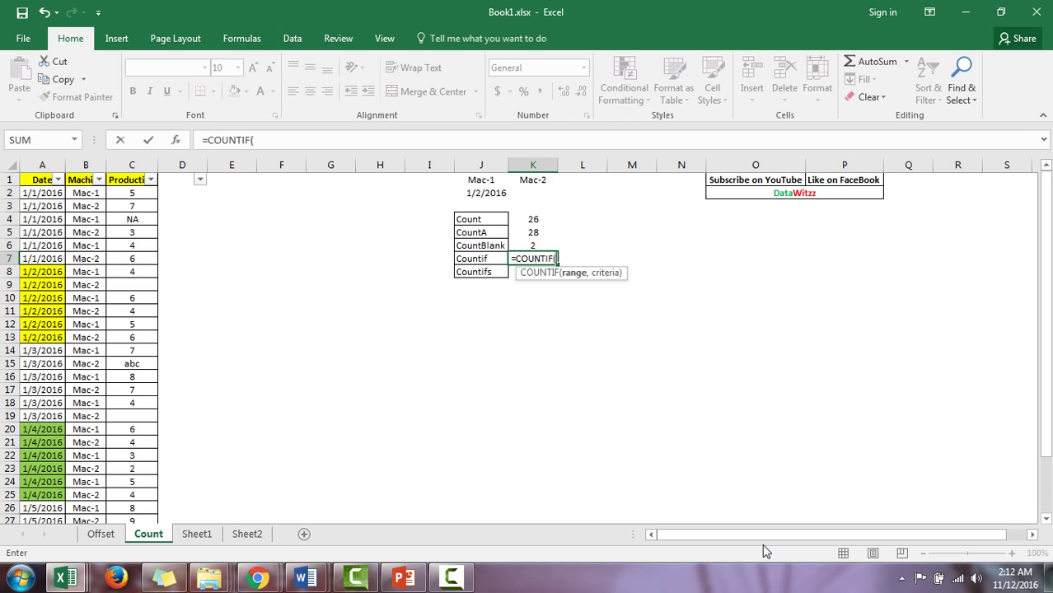
pyautogui.press('Left')
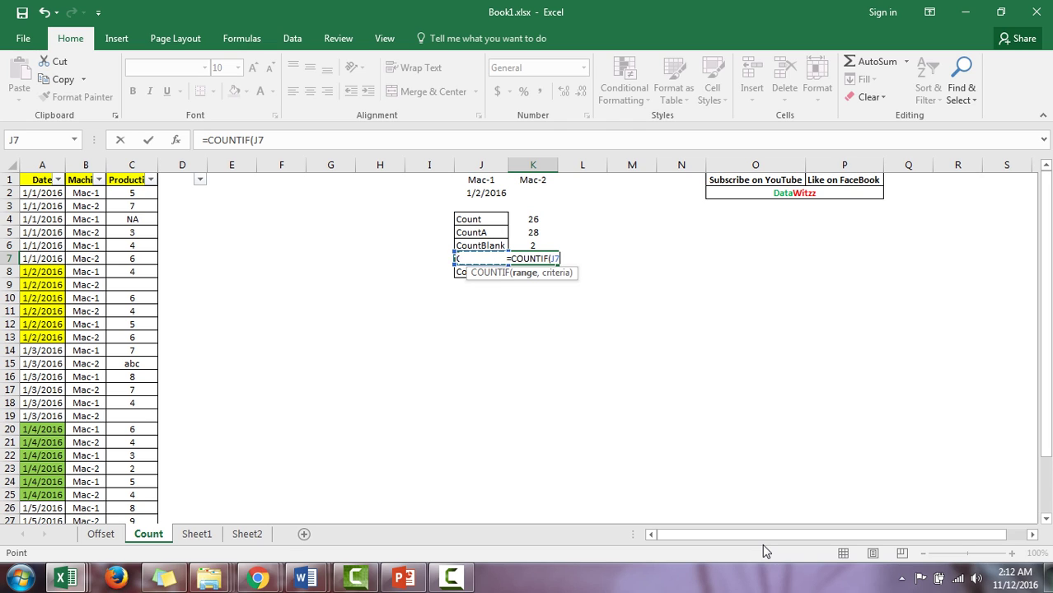
pyautogui.hotkey('ctrl', 'Left')
pyautogui.hotkey('ctrl', 'Left')
pyautogui.hotkey('ctrl', 'Up')
pyautogui.press('Right')
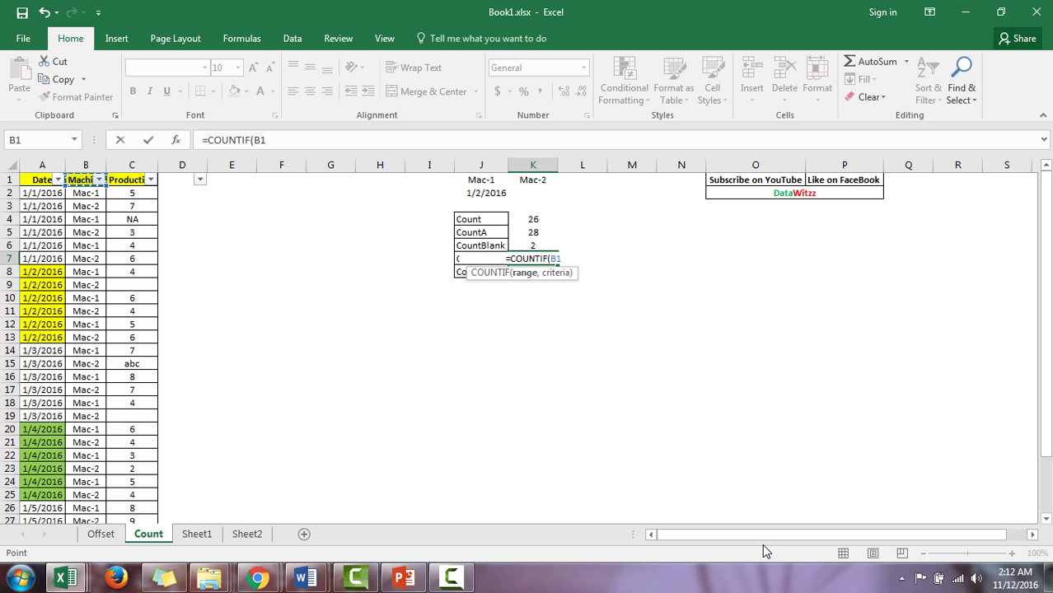
pyautogui.press('Down')
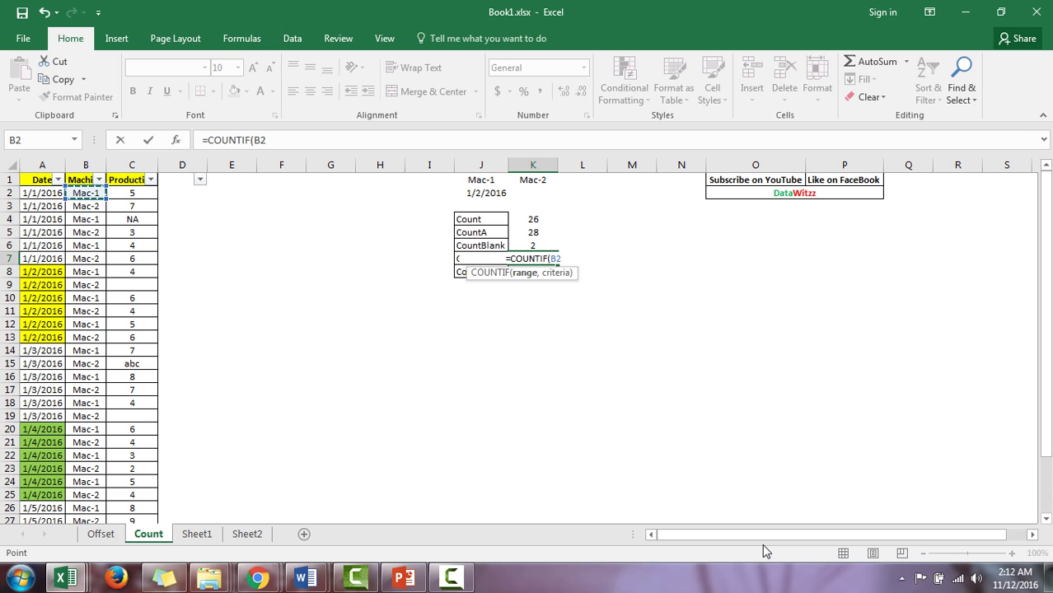
pyautogui.press('Left')
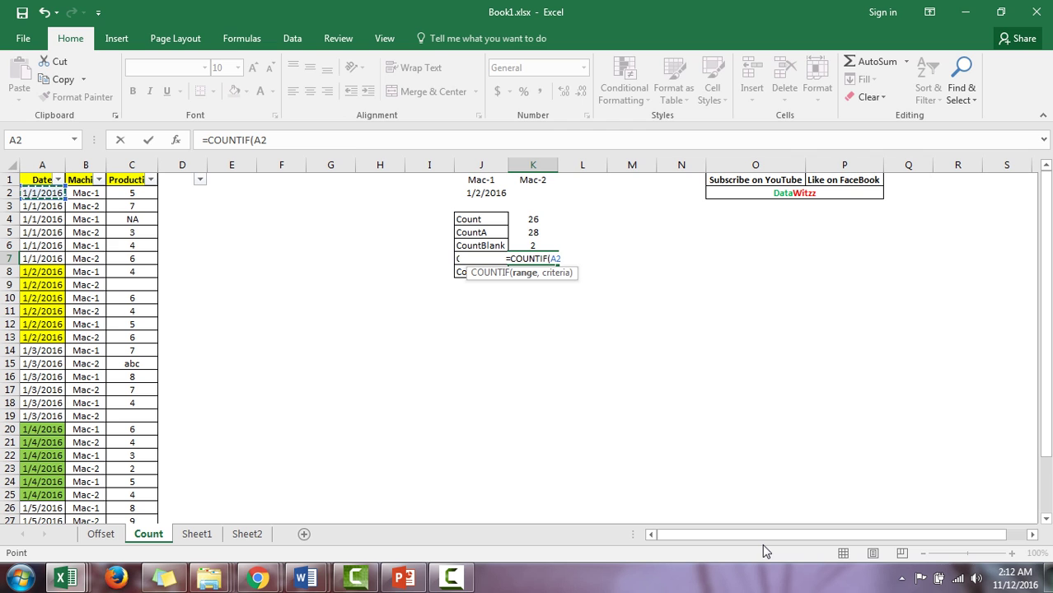
pyautogui.hotkey('ctrl', 'shift', 'Down')
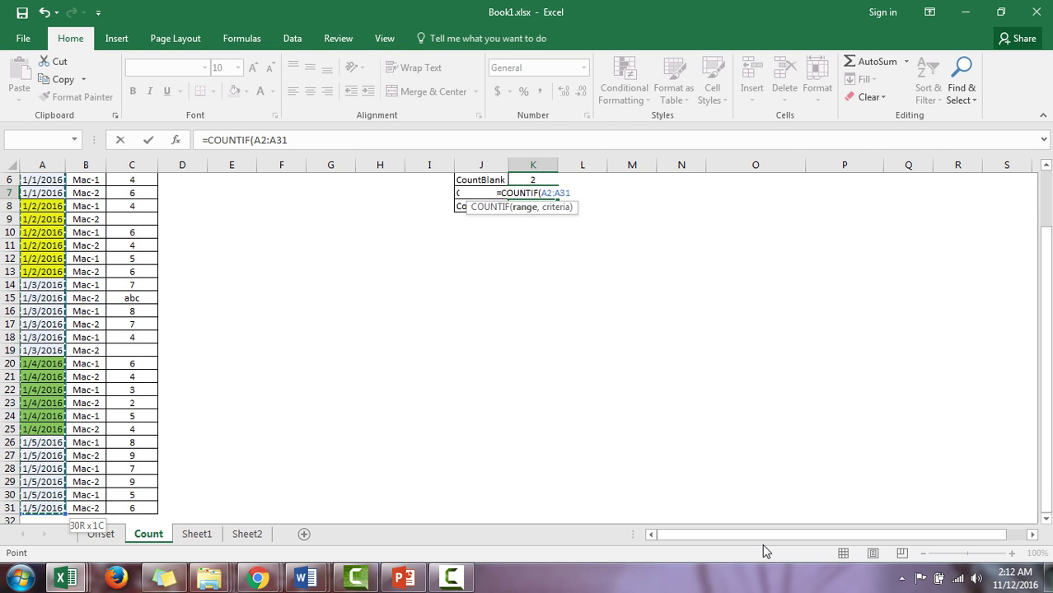
# Use the 1/2/2016 date in J2 as the criterion and commit, returning 6.
pyautogui.write(',')
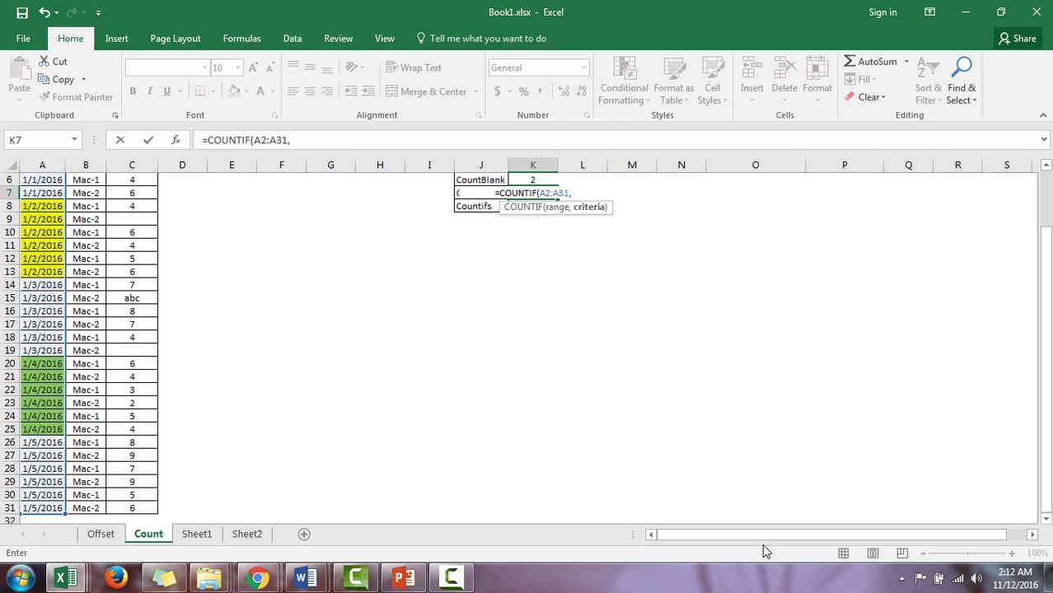
pyautogui.press('Up')
pyautogui.press('Up')
pyautogui.press('Up')
pyautogui.press('Up')
pyautogui.press('Up')
pyautogui.press('Up')
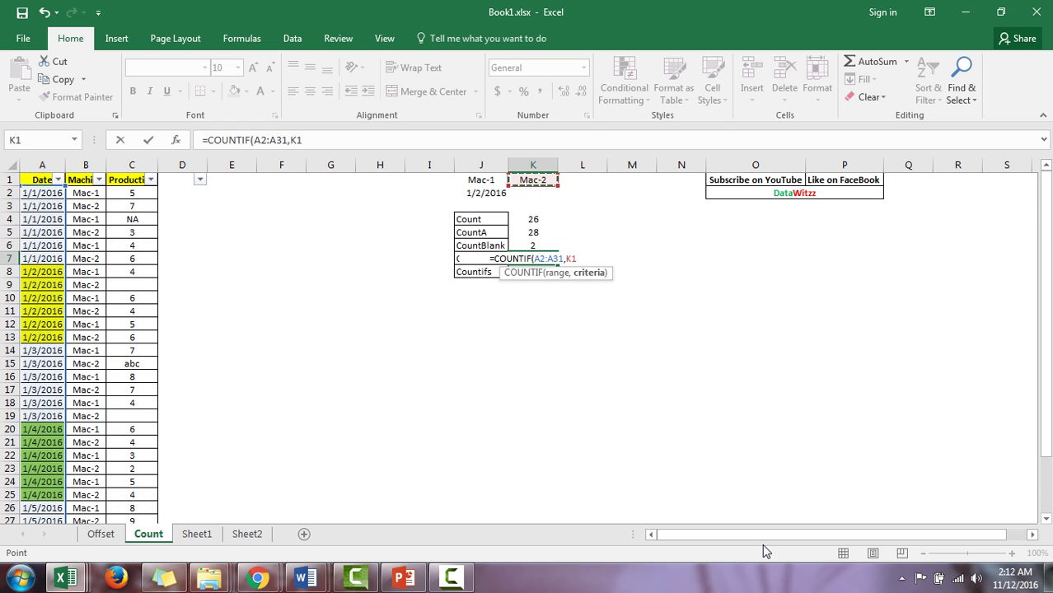
pyautogui.press('Left')
pyautogui.press('Down')
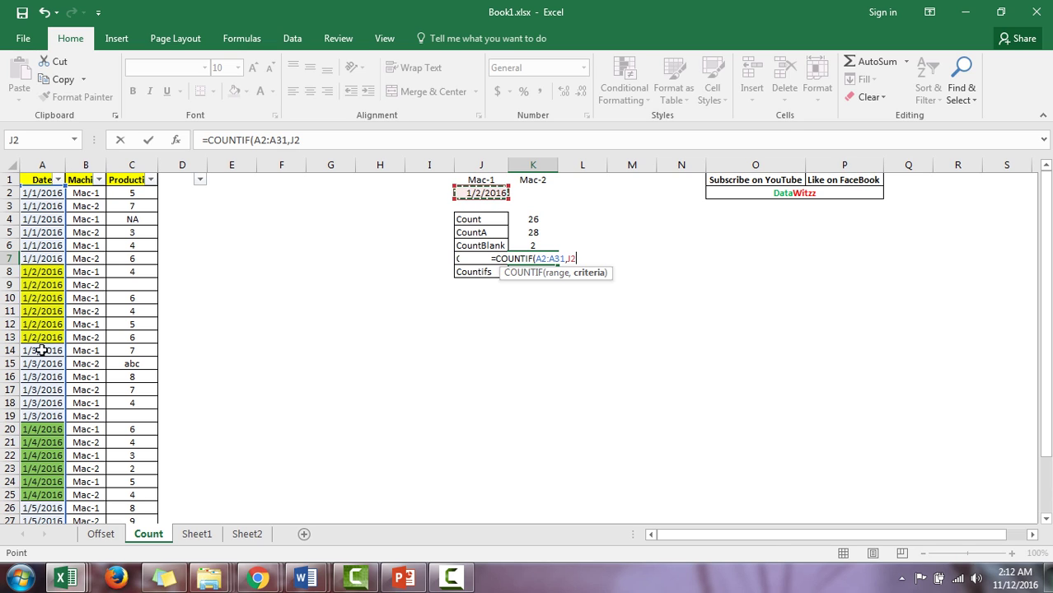
pyautogui.click(486, 193)
pyautogui.write(')')
pyautogui.hotkey('ctrl', 'Return')
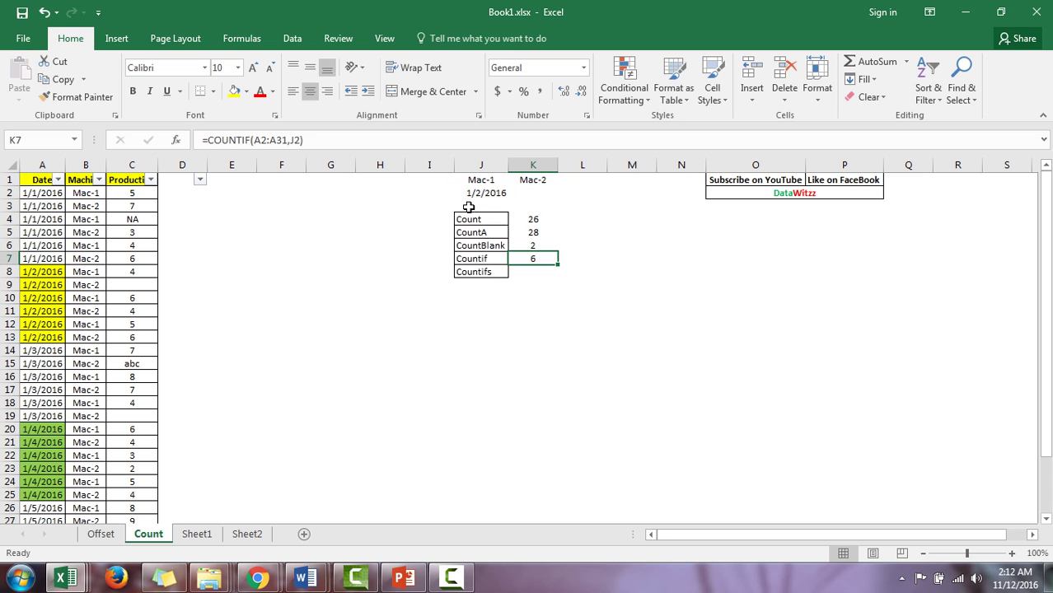
pyautogui.hotkey('ctrl', 'Left')
pyautogui.hotkey('ctrl', 'Left')
pyautogui.hotkey('ctrl', 'Left')
pyautogui.press('Down')
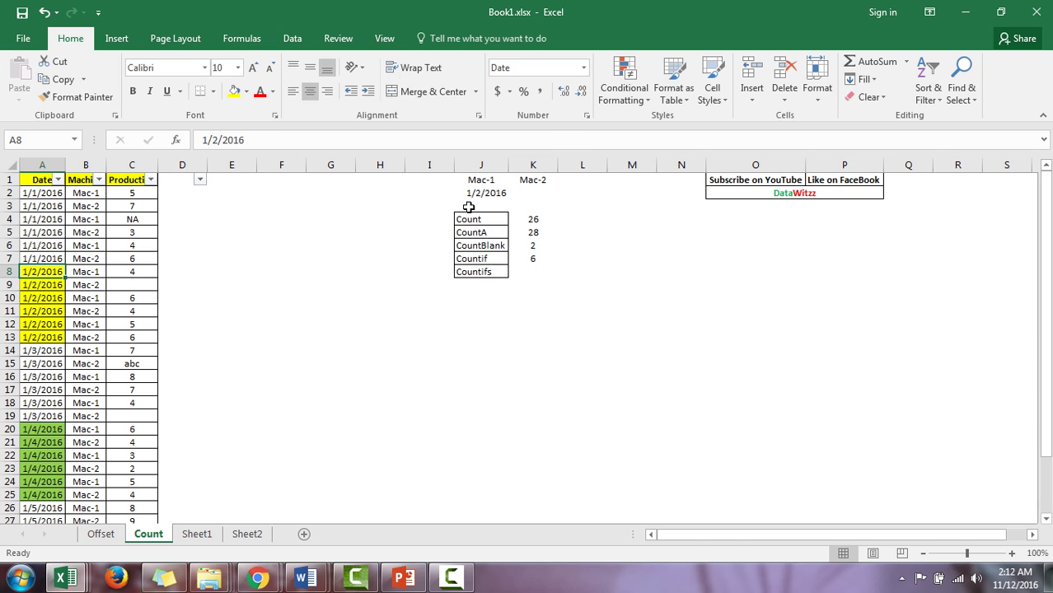
pyautogui.hotkey('shift', 'Down')
pyautogui.hotkey('shift', 'Down')
pyautogui.hotkey('shift', 'Down')
pyautogui.hotkey('shift', 'Down')
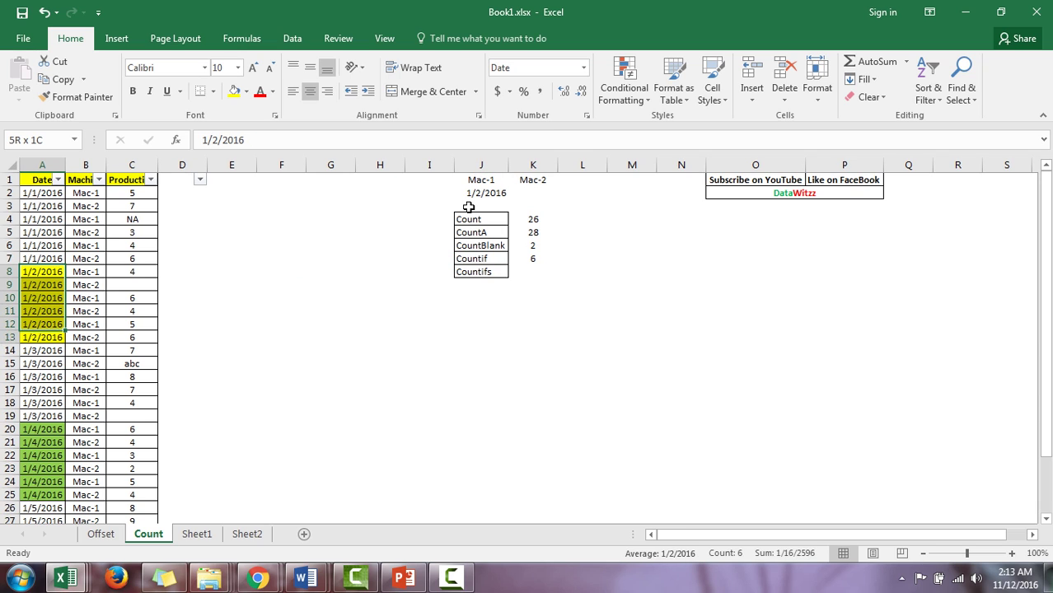
pyautogui.hotkey('shift', 'Down')
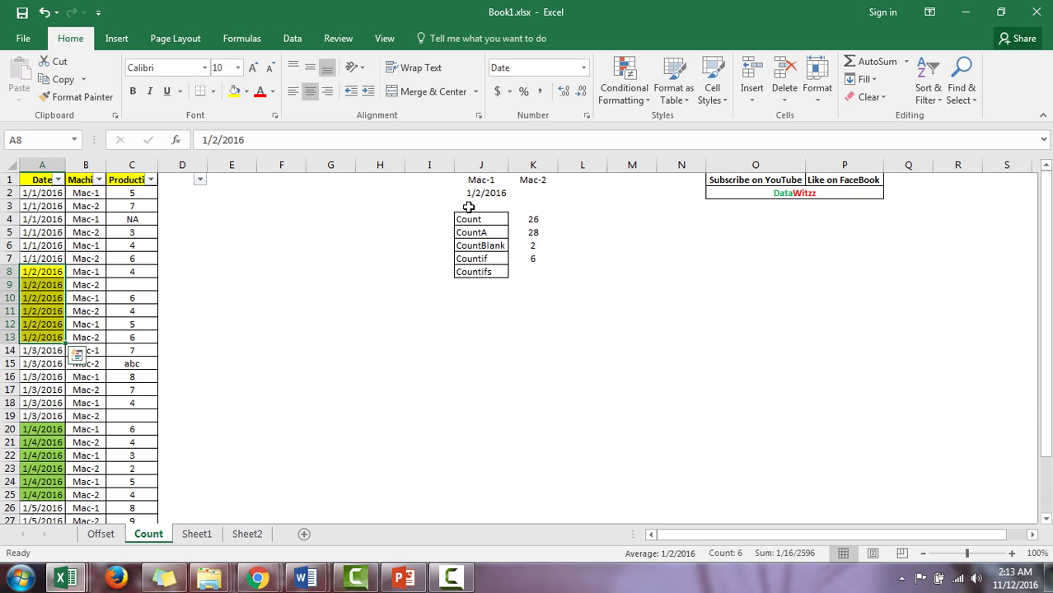
pyautogui.press('Right')
pyautogui.press('Right')
pyautogui.press('Right')
pyautogui.press('Right')
pyautogui.press('Right')
pyautogui.press('Right')
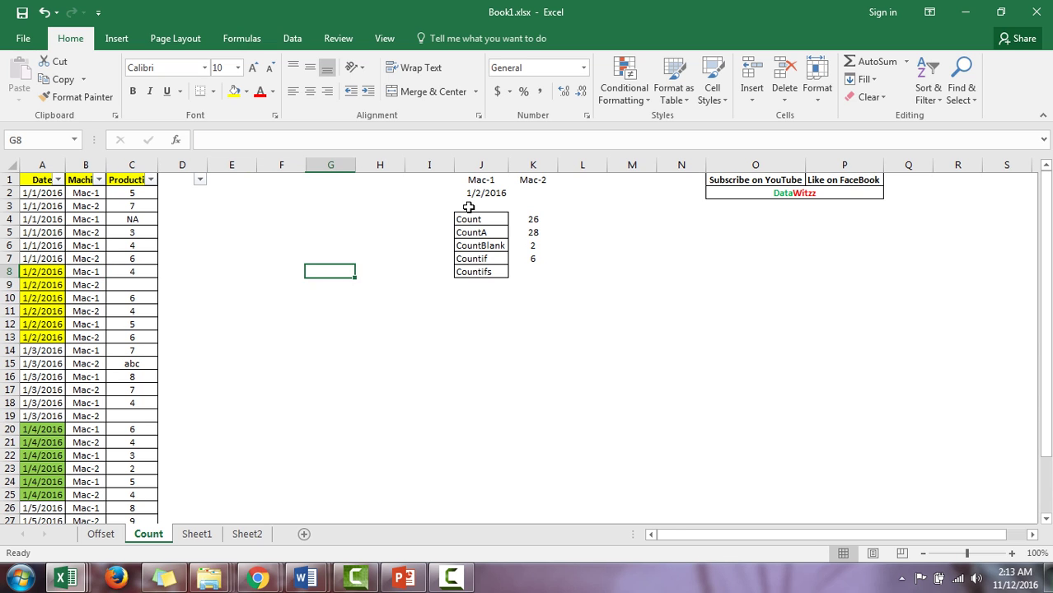
pyautogui.press('Right')
pyautogui.press('Right')
pyautogui.press('Right')
pyautogui.press('Right')
pyautogui.press('Up')
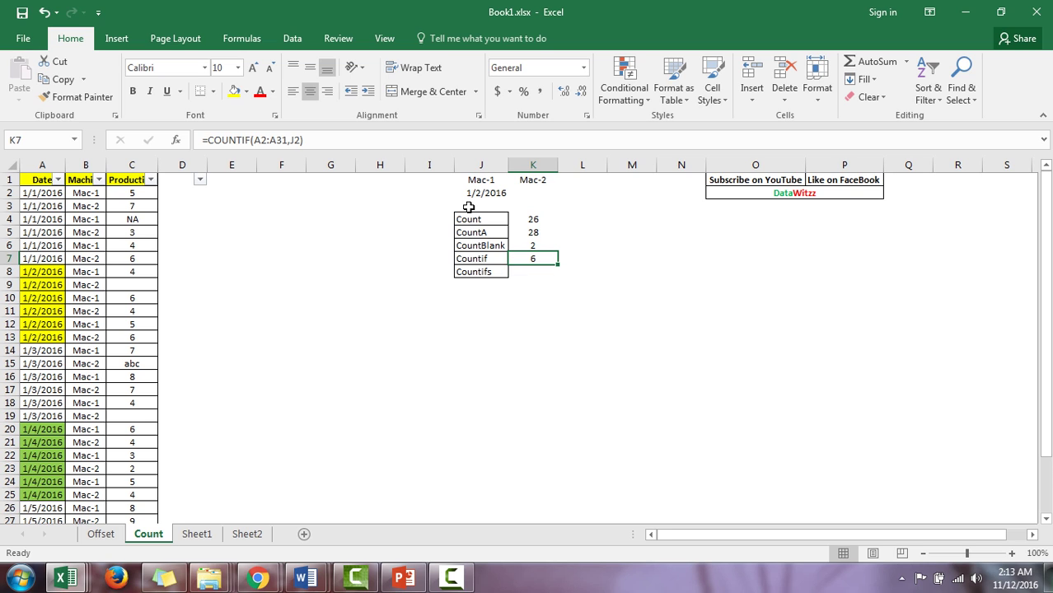
# Start a new =+COUNTIF in K7 over the machine range B2:B31.
pyautogui.write('+co')
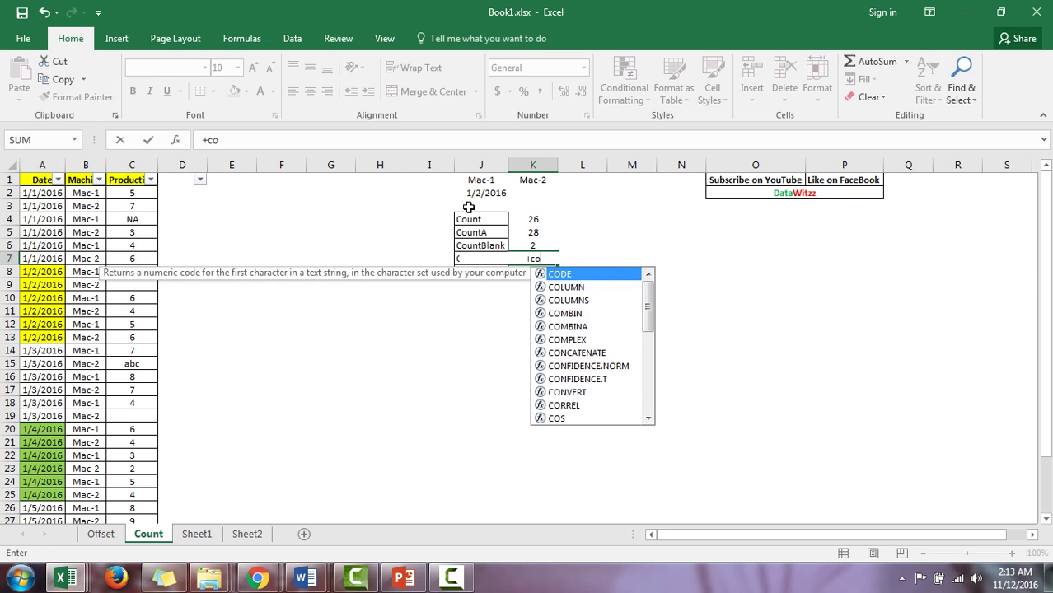
pyautogui.write('un')
pyautogui.press('Down')
pyautogui.press('Down')
pyautogui.press('Down')
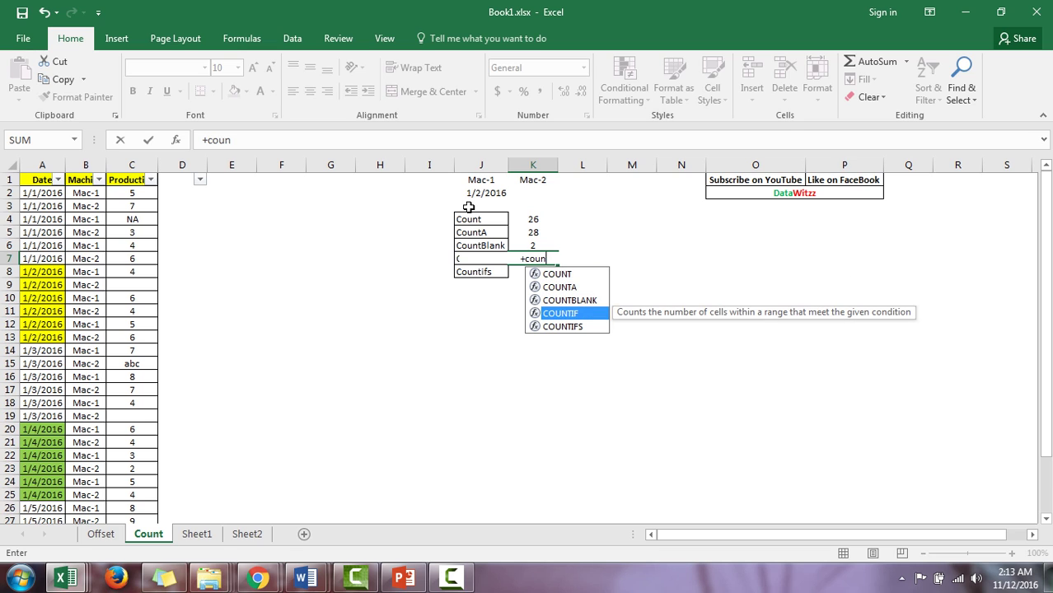
pyautogui.press('Tab')
pyautogui.press('Up')
pyautogui.press('Up')
pyautogui.press('Up')
pyautogui.press('Up')
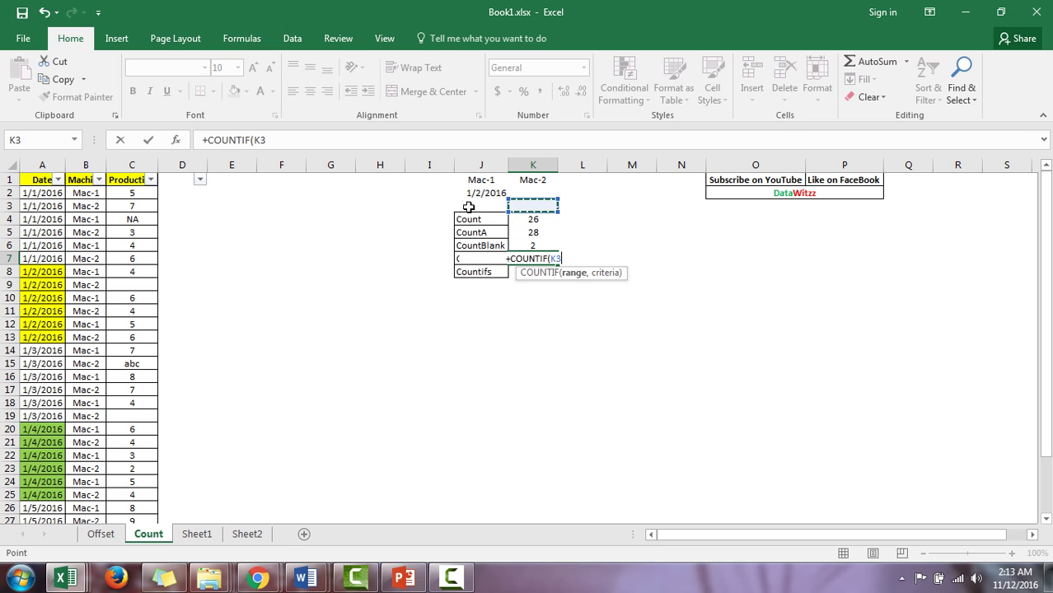
pyautogui.press('Home')
pyautogui.press('Up')
pyautogui.press('Up')
pyautogui.press('Right')
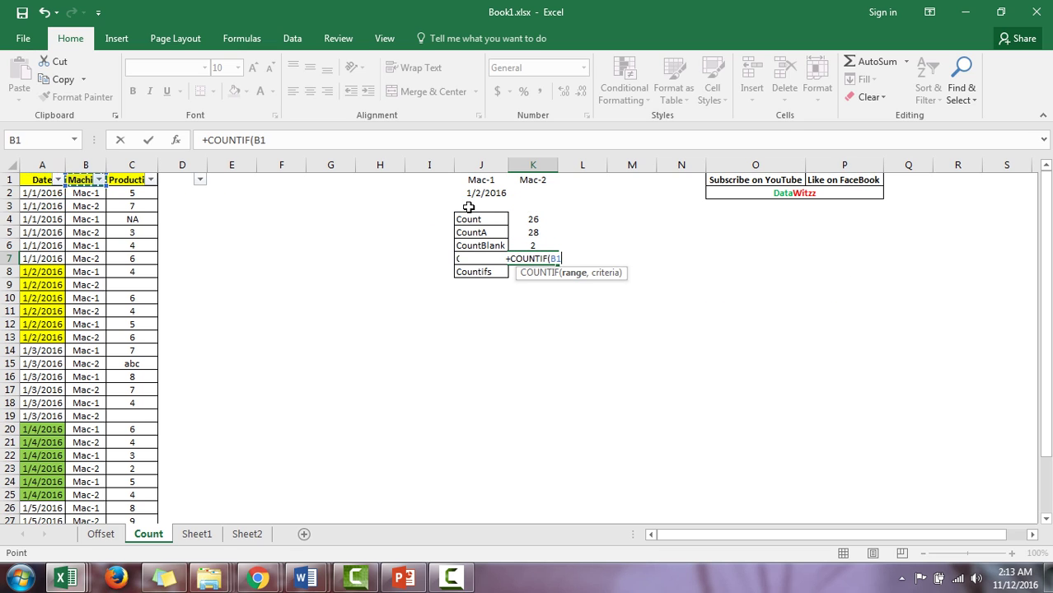
pyautogui.press('Down')
pyautogui.hotkey('ctrl', 'shift', 'Down')
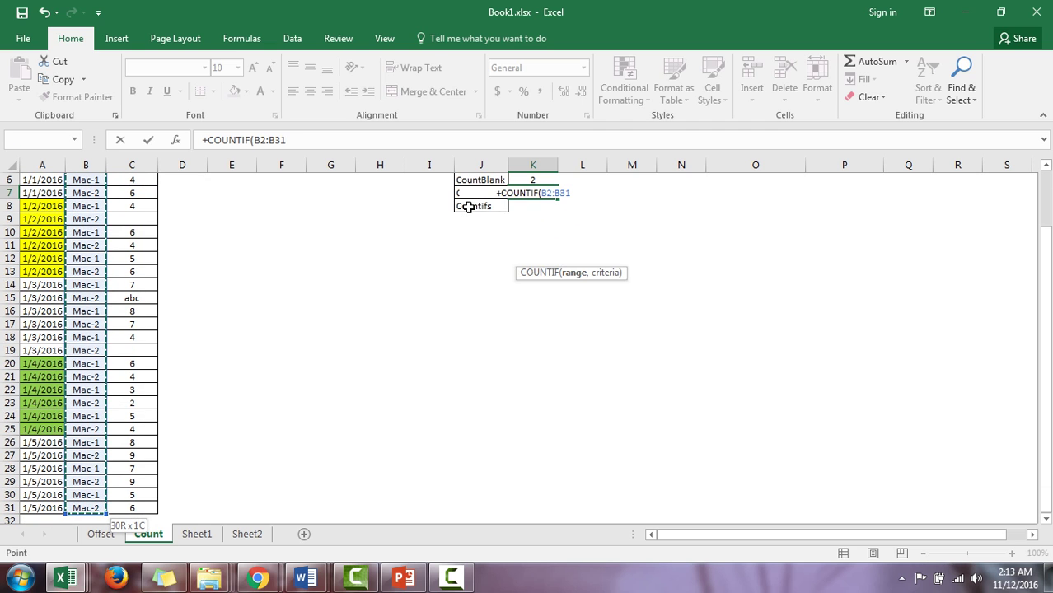
# Use the machine name in K1 as the criterion, giving a count of 15.
pyautogui.write(',')
pyautogui.press('Up')
pyautogui.press('Up')
pyautogui.press('Up')
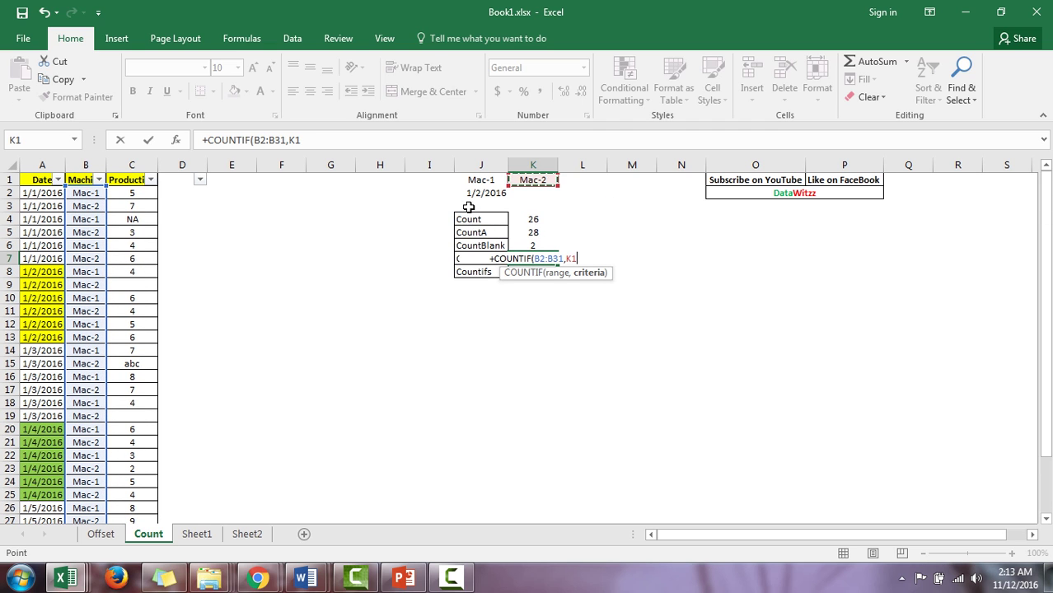
pyautogui.press('Left')
pyautogui.hotkey('ctrl', 'Return')
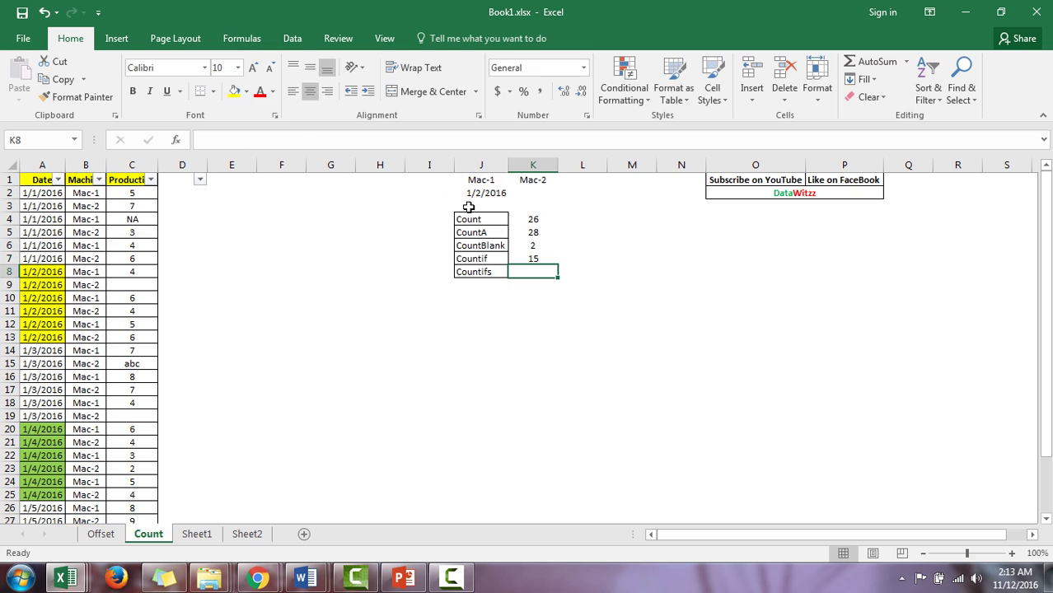
pyautogui.press('Left')
pyautogui.press('Home')
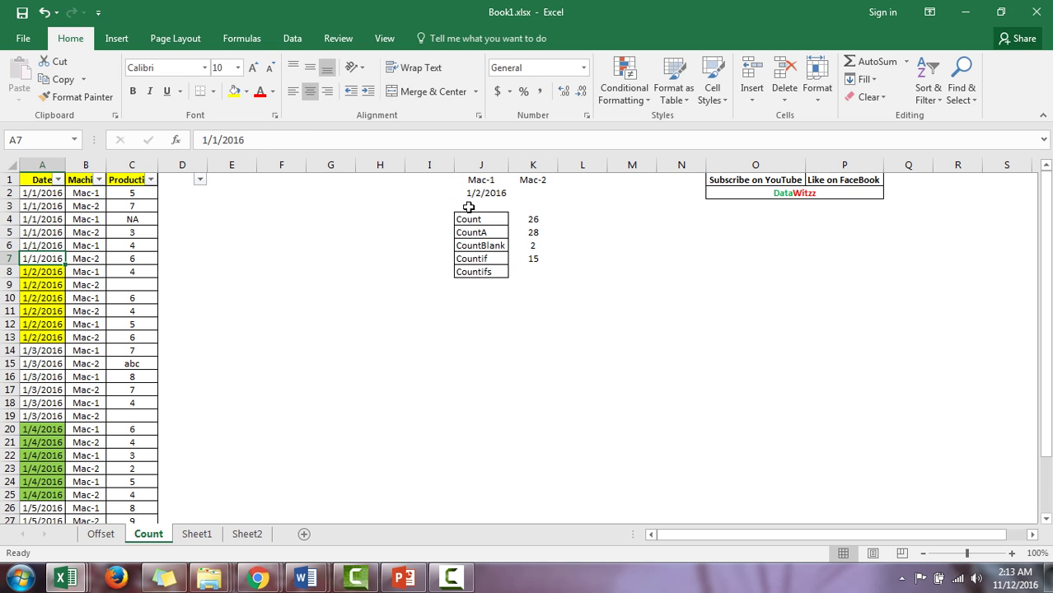
pyautogui.hotkey('ctrl', 'Up')
pyautogui.press('Right')
pyautogui.press('Right')
pyautogui.press('Left')
pyautogui.hotkey('alt', 'Down')
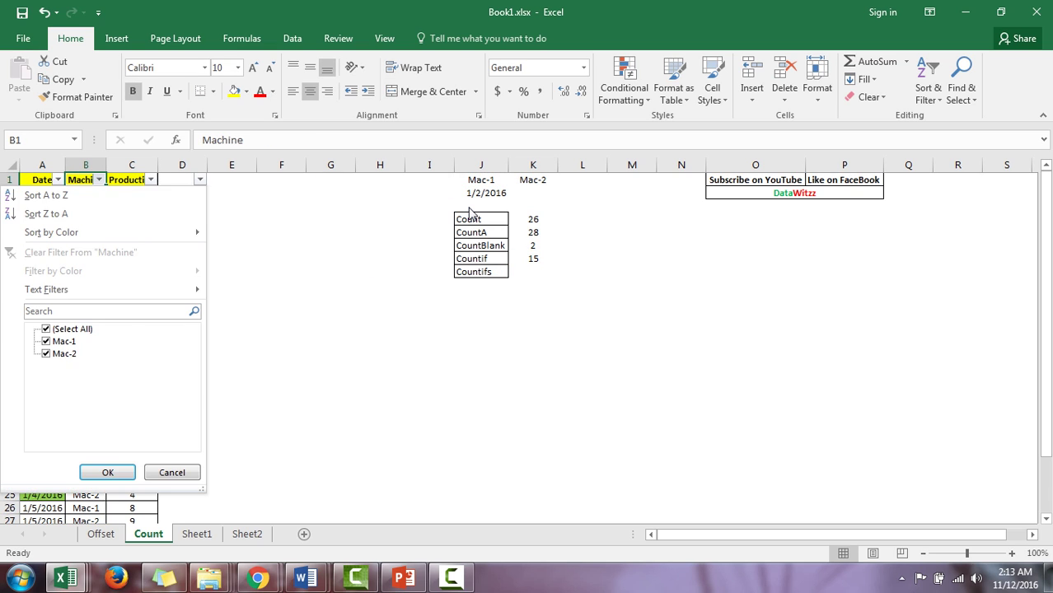
pyautogui.press('Up')
pyautogui.press('Up')
pyautogui.press('Up')
pyautogui.press('space')
pyautogui.press('Down')
pyautogui.press('space')
pyautogui.press('Return')
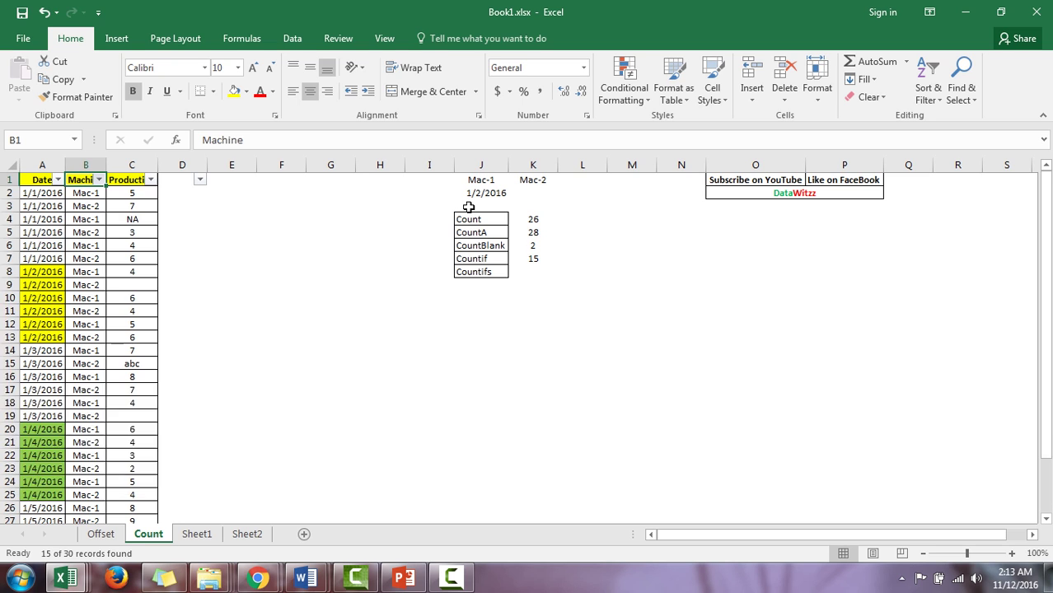
pyautogui.press('Down')
pyautogui.hotkey('ctrl', 'shift', 'Down')
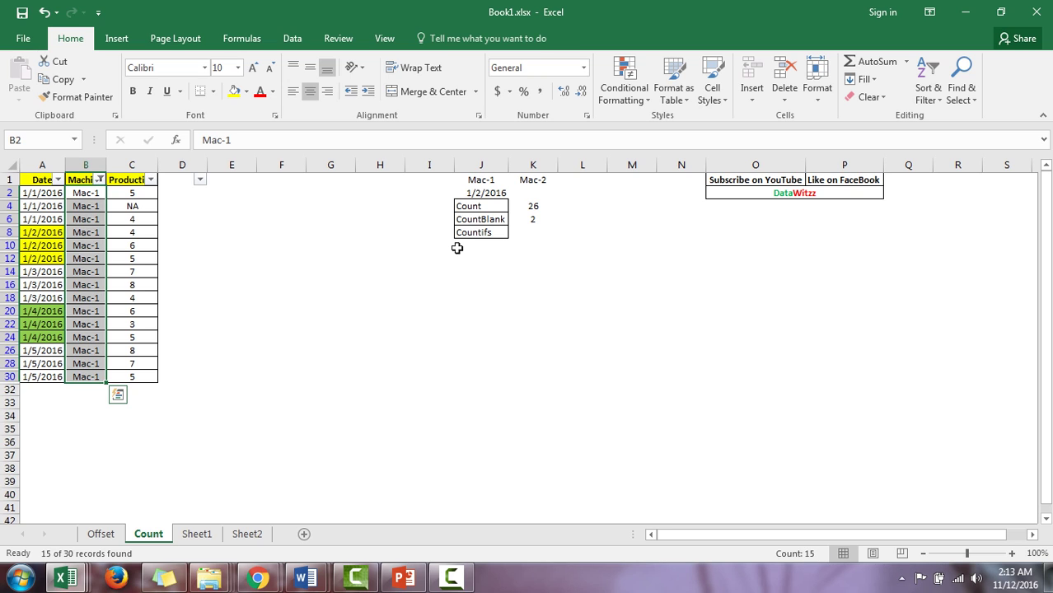
pyautogui.press('Right')
pyautogui.press('Right')
pyautogui.press('Right')
pyautogui.press('Right')
pyautogui.press('Right')
pyautogui.press('Right')
pyautogui.press('Down')
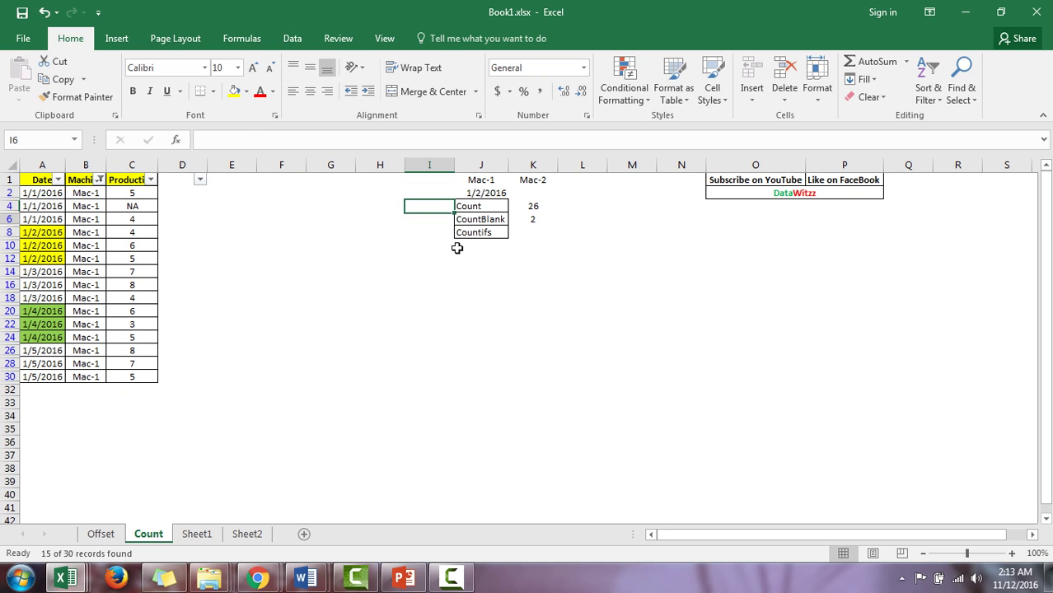
pyautogui.press('Right')
pyautogui.press('Down')
pyautogui.hotkey('alt', 'a')
pyautogui.press('c')
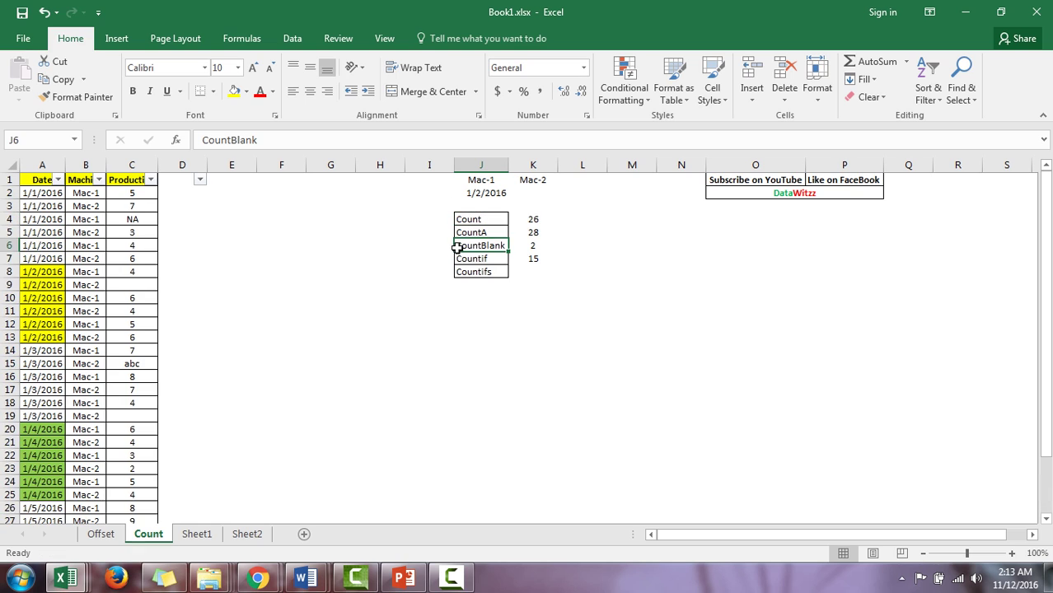
pyautogui.press('Down')
pyautogui.press('Down')
pyautogui.press('Right')
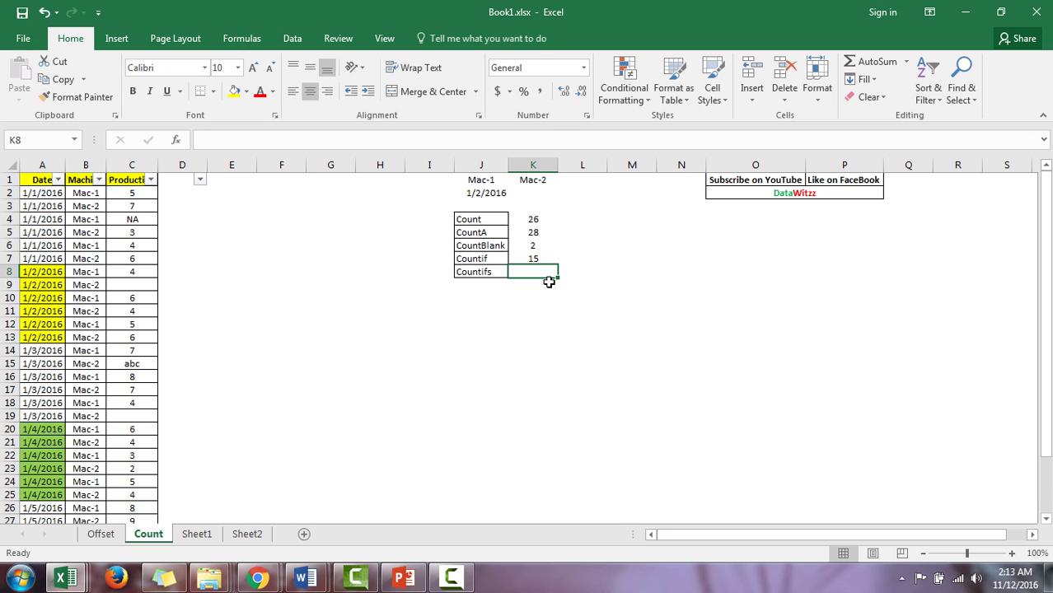
# Start =COUNTIFS in K8 with date range A2:A31 and criterion J2 (1/2/2016).
pyautogui.write('=')
pyautogui.write('coun')
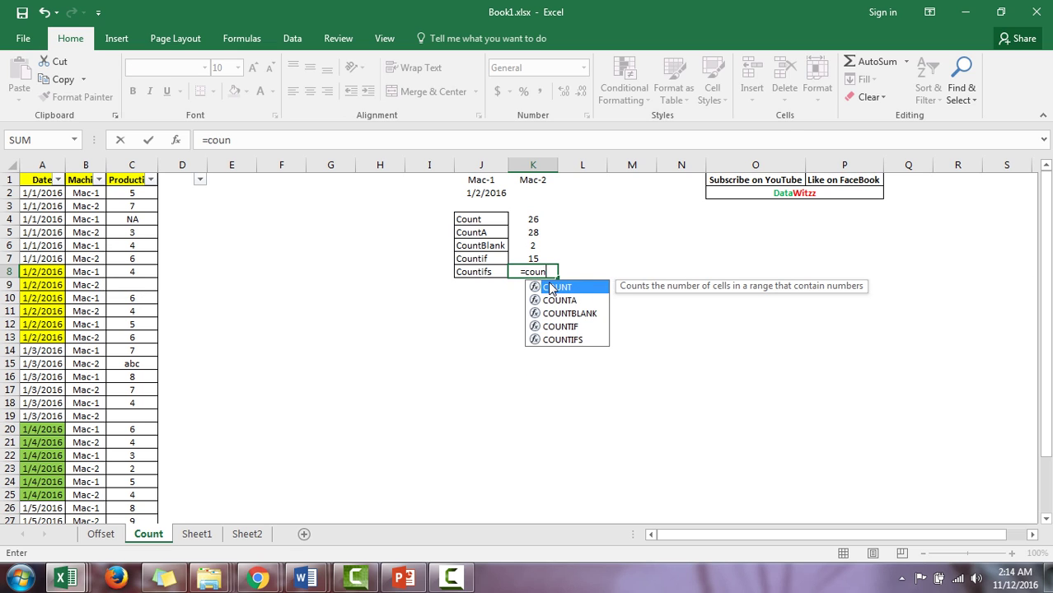
pyautogui.write('tifs')
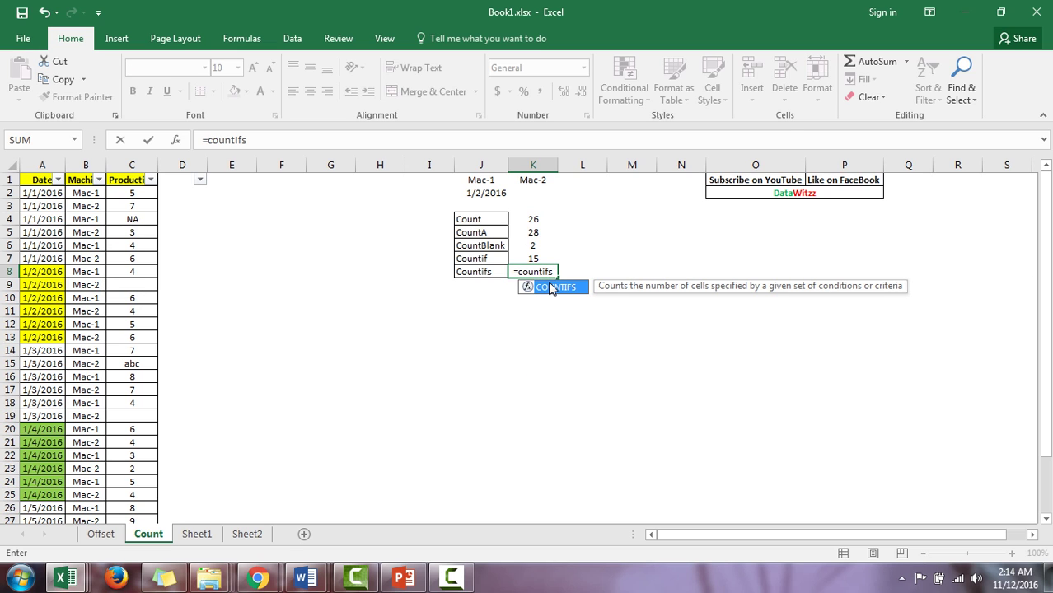
pyautogui.doubleClick(551, 286)
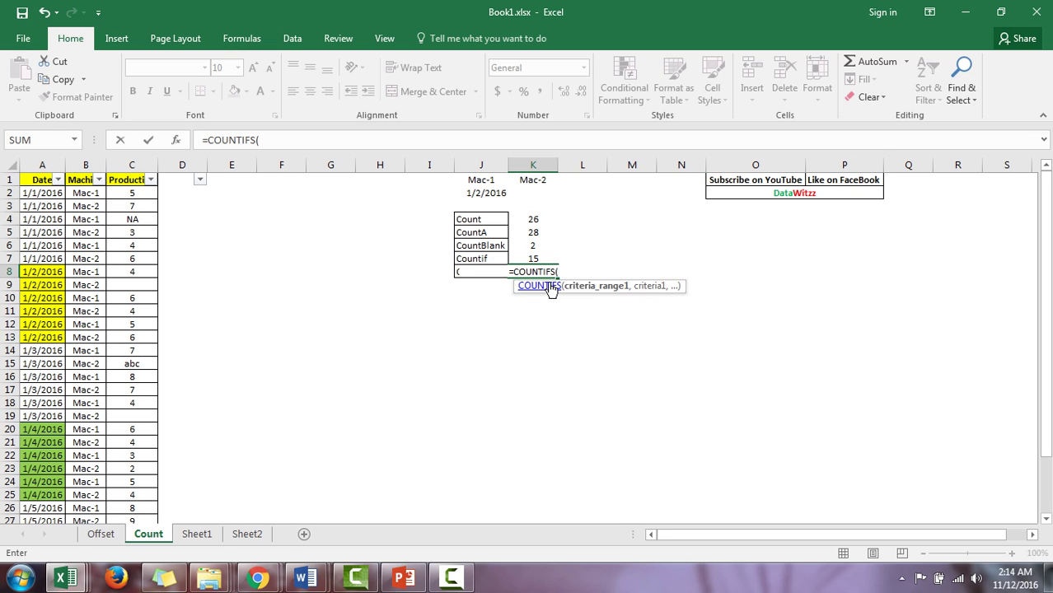
pyautogui.press('Home')
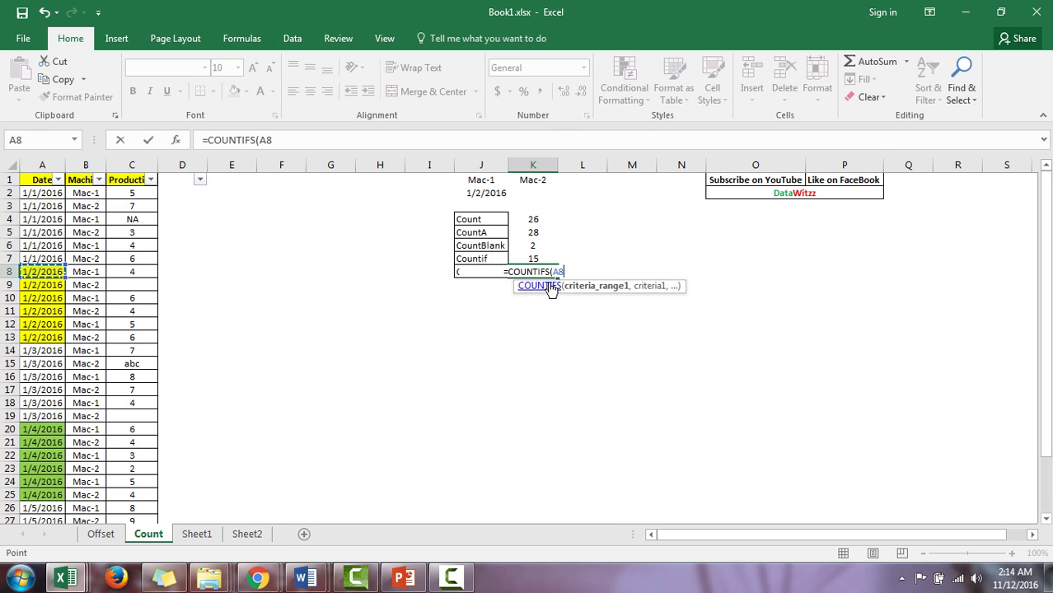
pyautogui.hotkey('ctrl', 'Up')
pyautogui.press('Down')
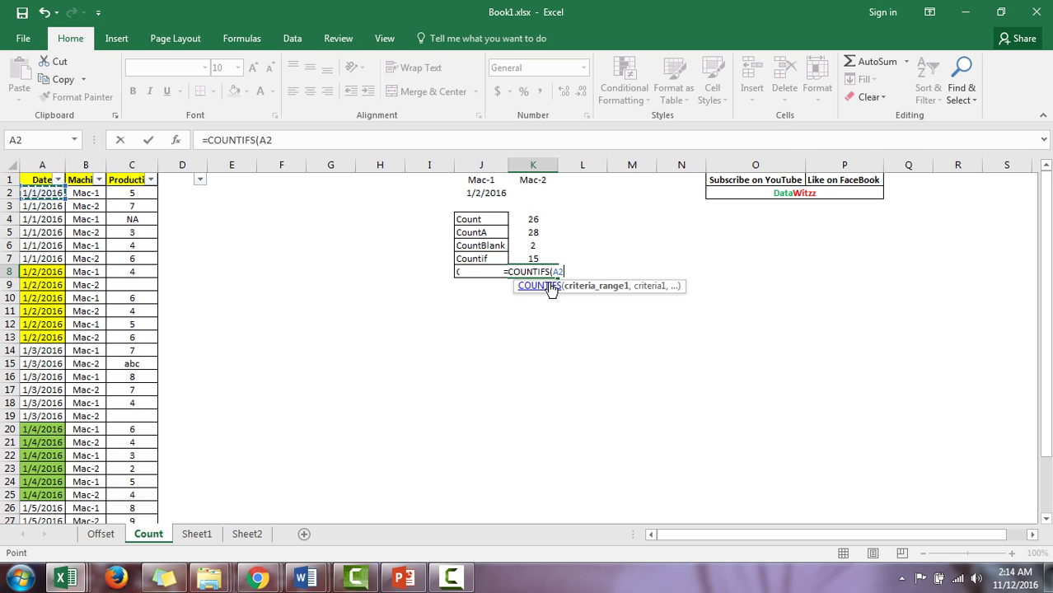
pyautogui.hotkey('ctrl', 'shift', 'Down')
pyautogui.write(',')
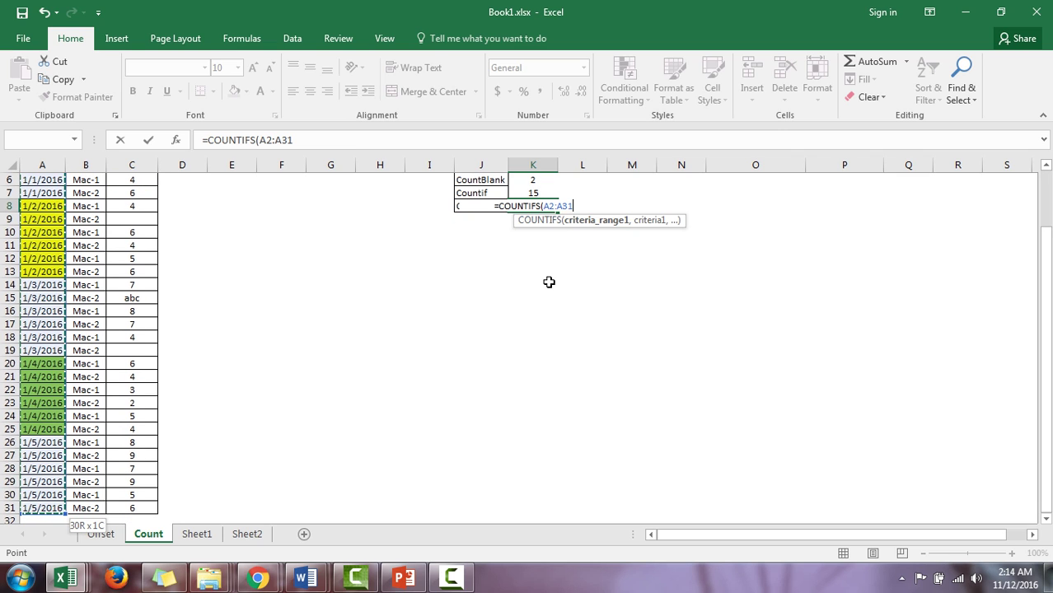
pyautogui.press('Up')
pyautogui.press('Up')
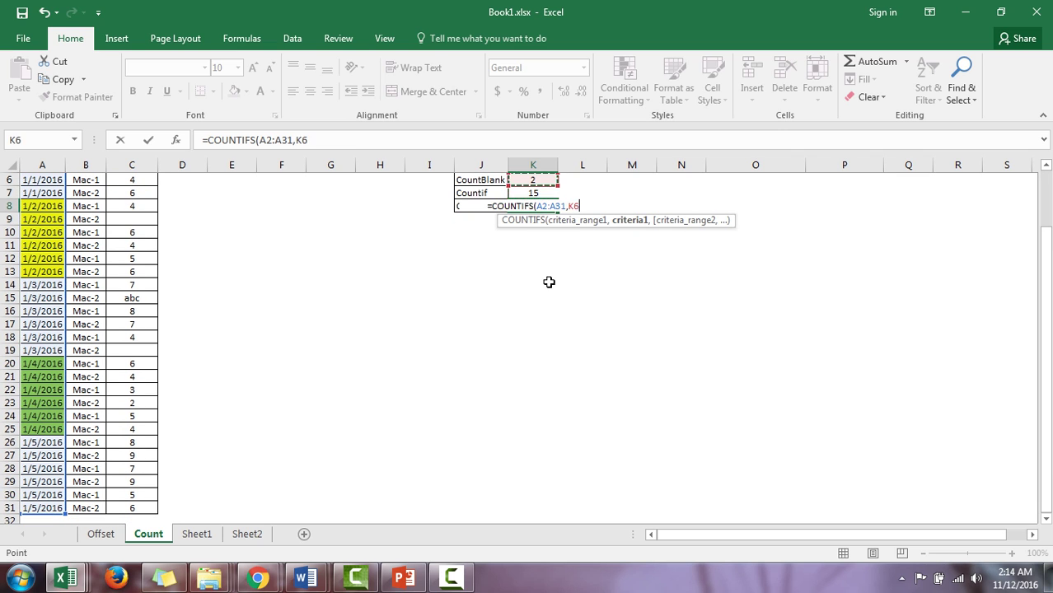
pyautogui.press('Up')
pyautogui.press('Up')
pyautogui.press('Up')
pyautogui.press('Up')
pyautogui.press('Left')
pyautogui.press('Down')
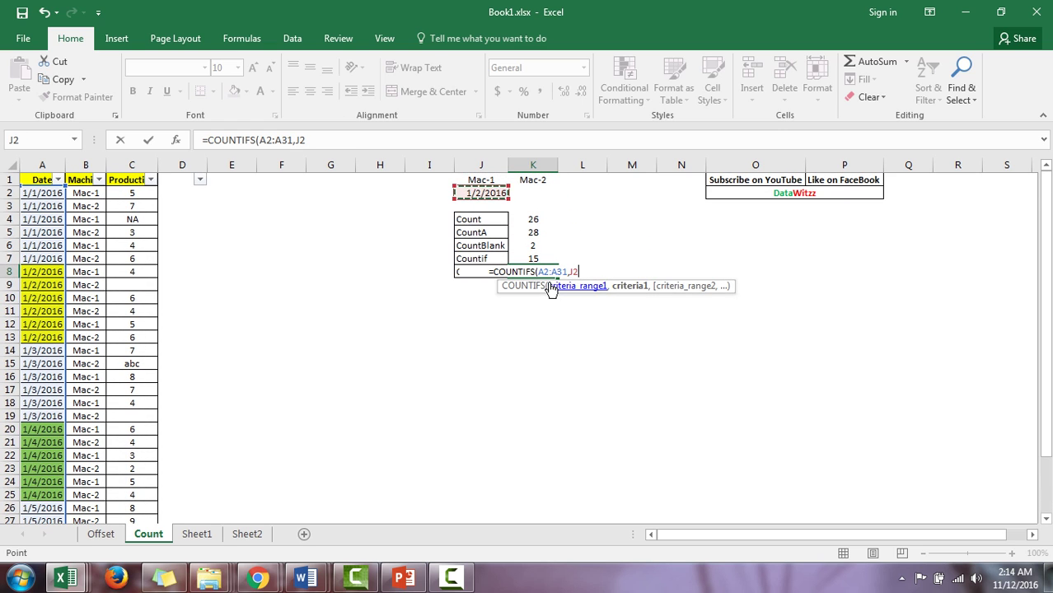
# Add range B2:B31 with machine criterion J1 (Mac-1) and commit, returning 3.
pyautogui.write(',')
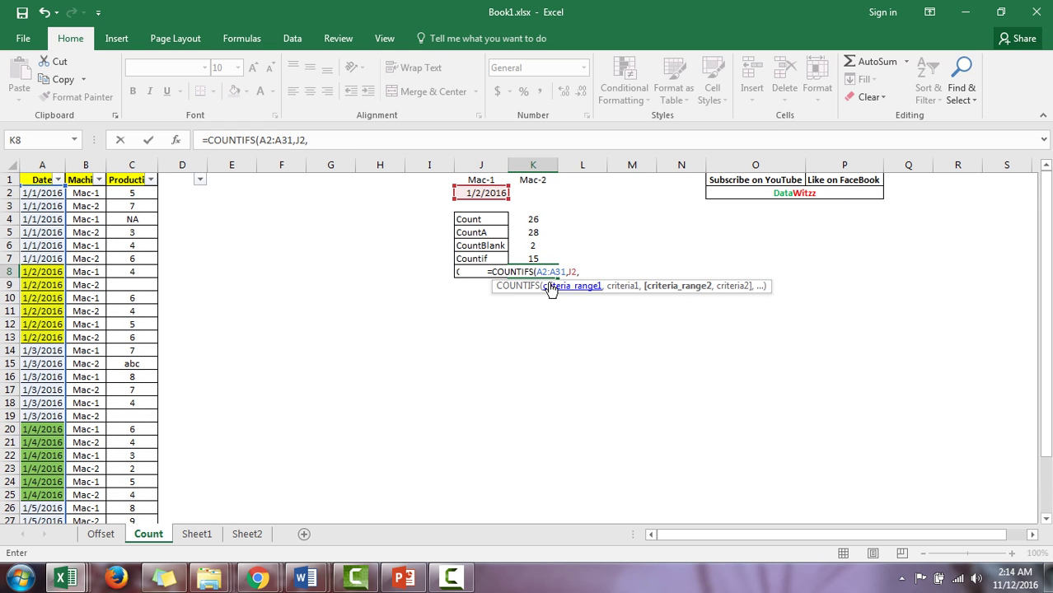
pyautogui.press('Left')
pyautogui.press('Left')
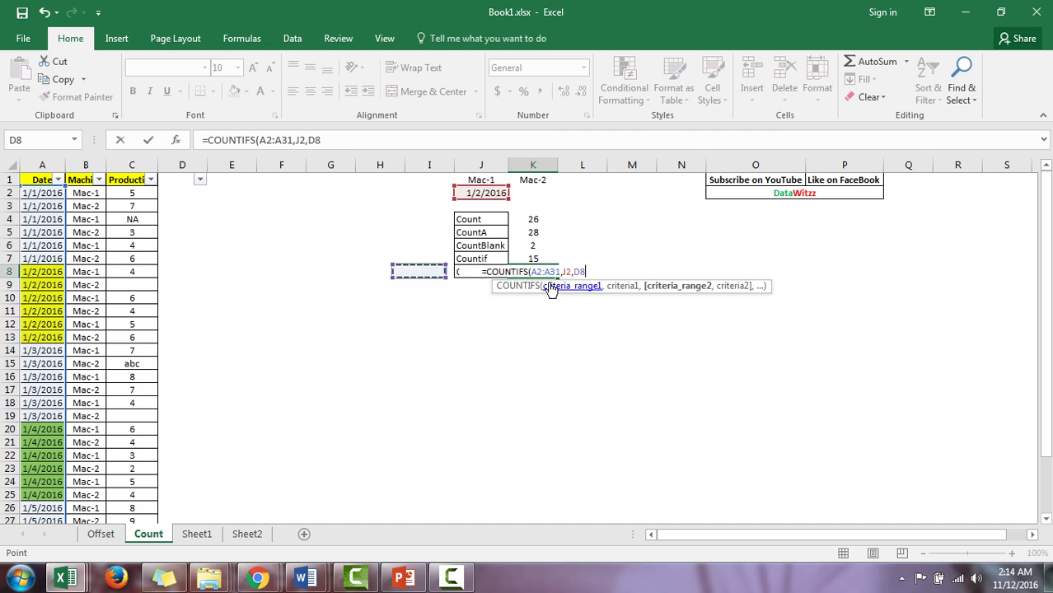
pyautogui.press('Home')
pyautogui.hotkey('ctrl', 'Up')
pyautogui.press('Right')
pyautogui.press('Down')
pyautogui.hotkey('ctrl', 'shift', 'Down')
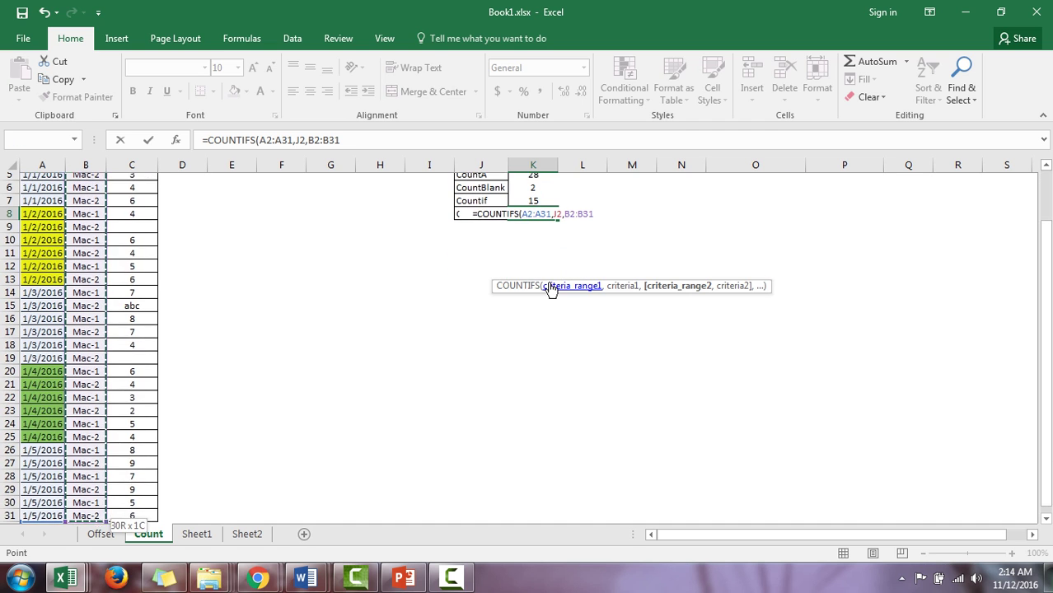
pyautogui.write(',')
pyautogui.hotkey('ctrl', 'Up')
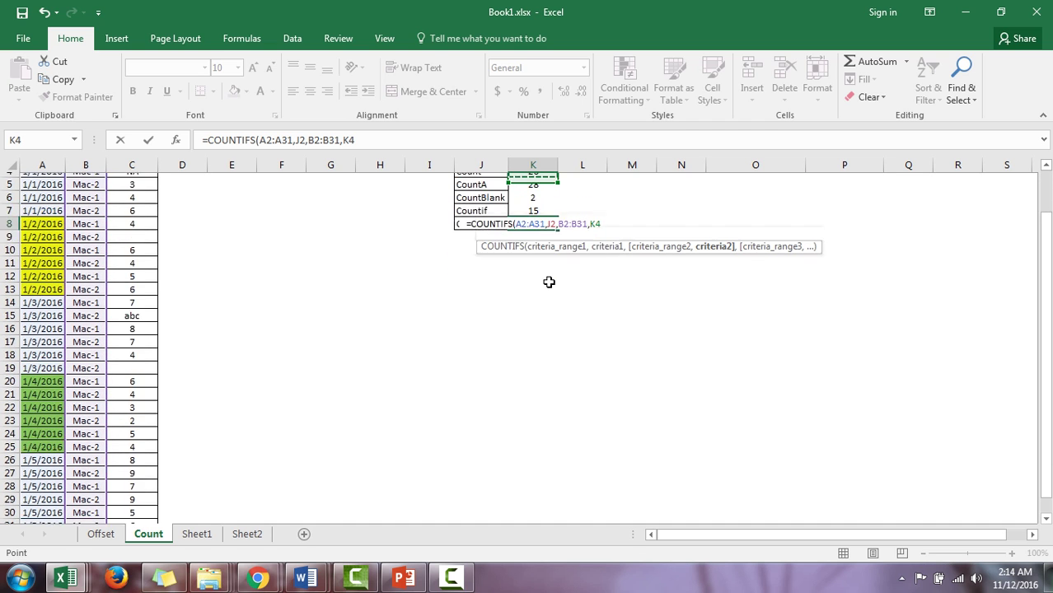
pyautogui.hotkey('ctrl', 'Up')
pyautogui.press('Left')
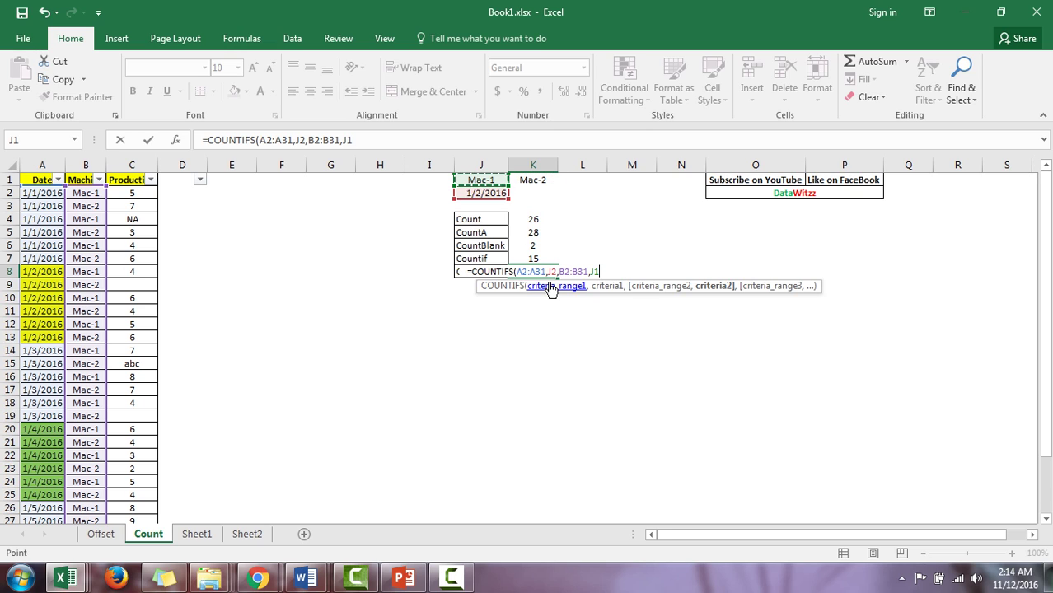
pyautogui.write(')')
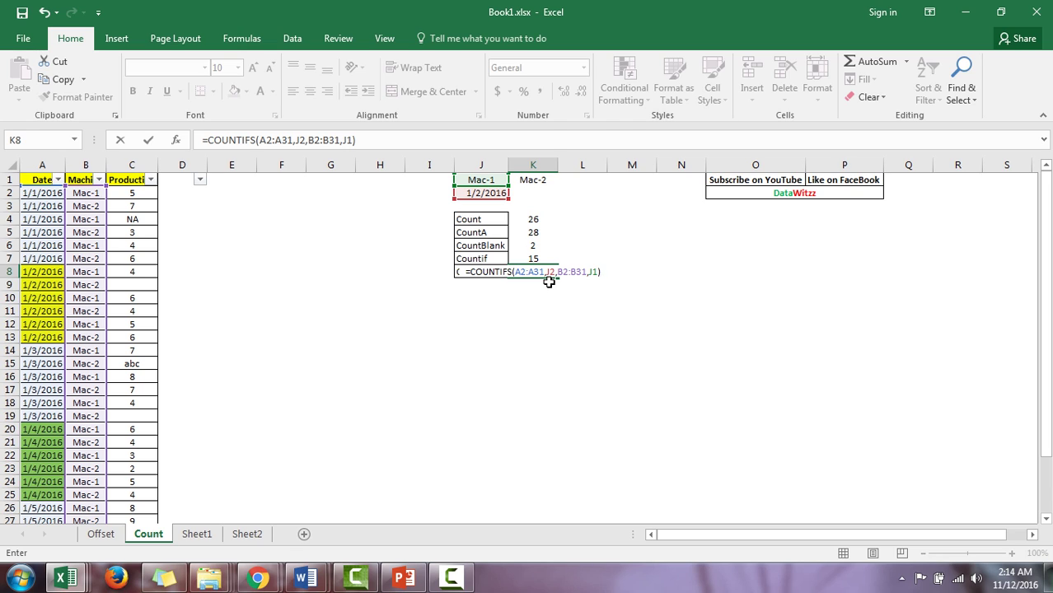
pyautogui.hotkey('ctrl', 'Return')
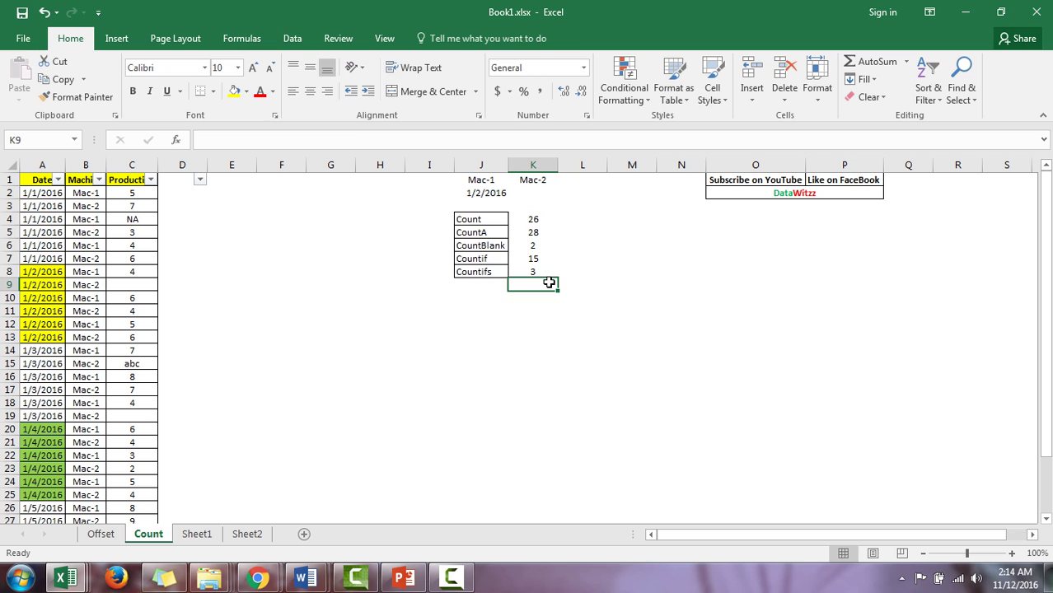
pyautogui.hotkey('ctrl', 'Left')
pyautogui.hotkey('ctrl', 'Left')
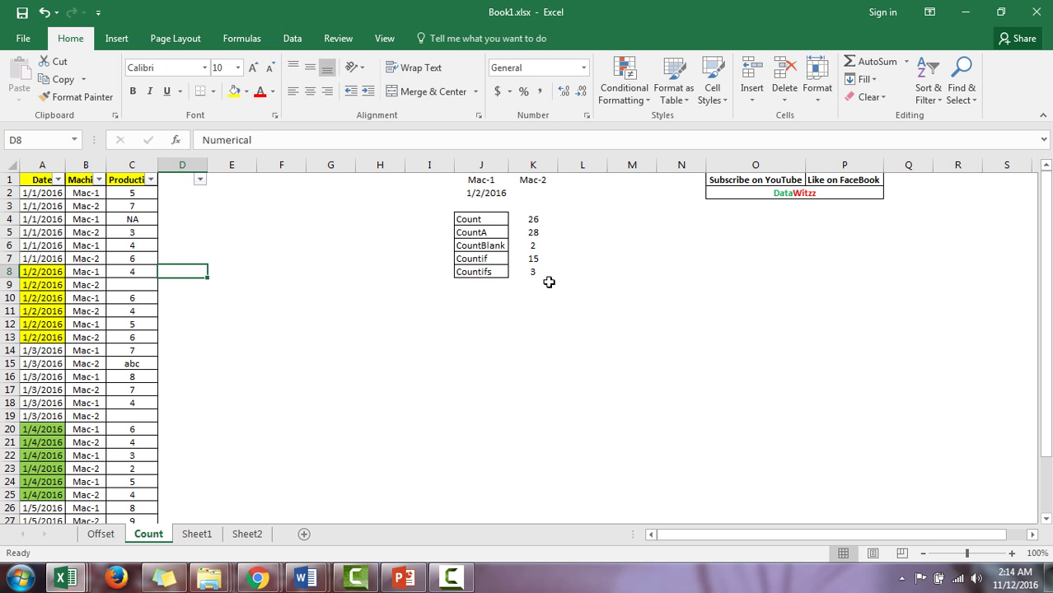
pyautogui.hotkey('ctrl', 'Left')
pyautogui.hotkey('ctrl', 'Up')
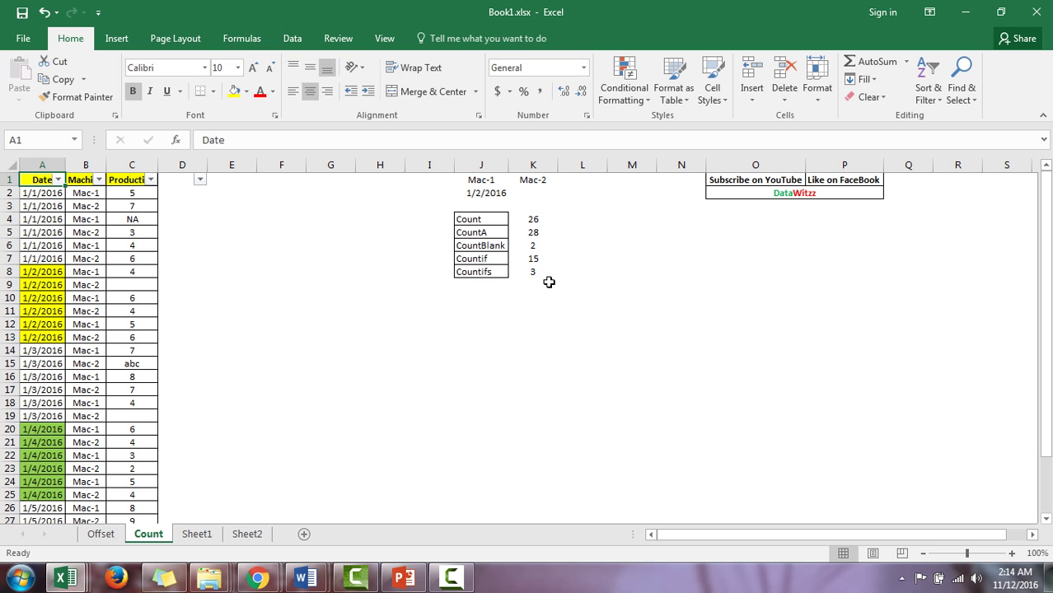
pyautogui.hotkey('alt', 'Down')
pyautogui.hotkey('alt', 'Down')
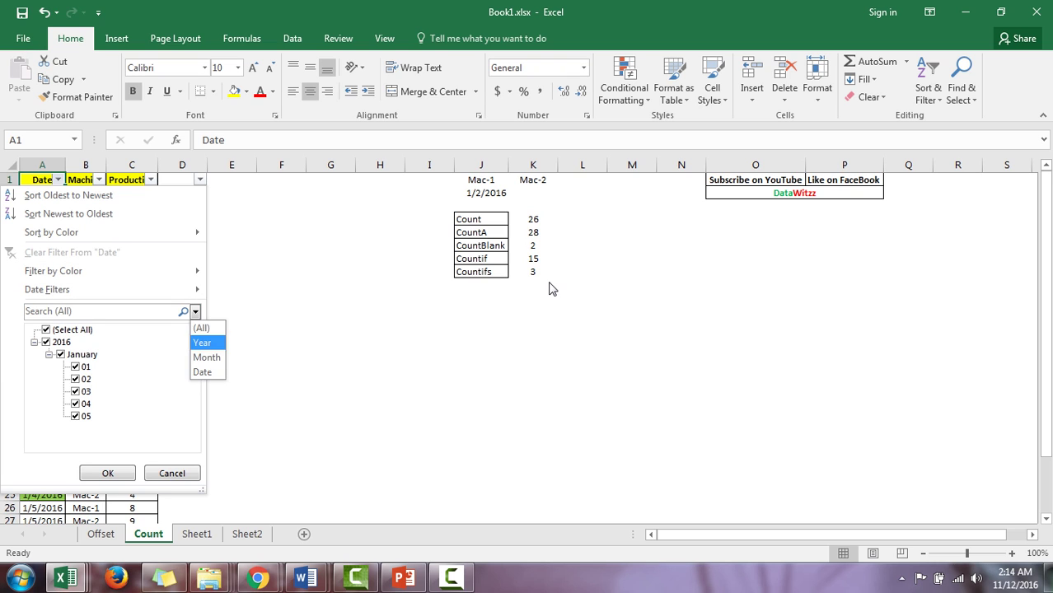
pyautogui.press('Return')
pyautogui.press('Tab')
pyautogui.press('space')
pyautogui.press('Down')
pyautogui.press('Down')
pyautogui.press('Down')
pyautogui.press('Down')
pyautogui.press('Down')
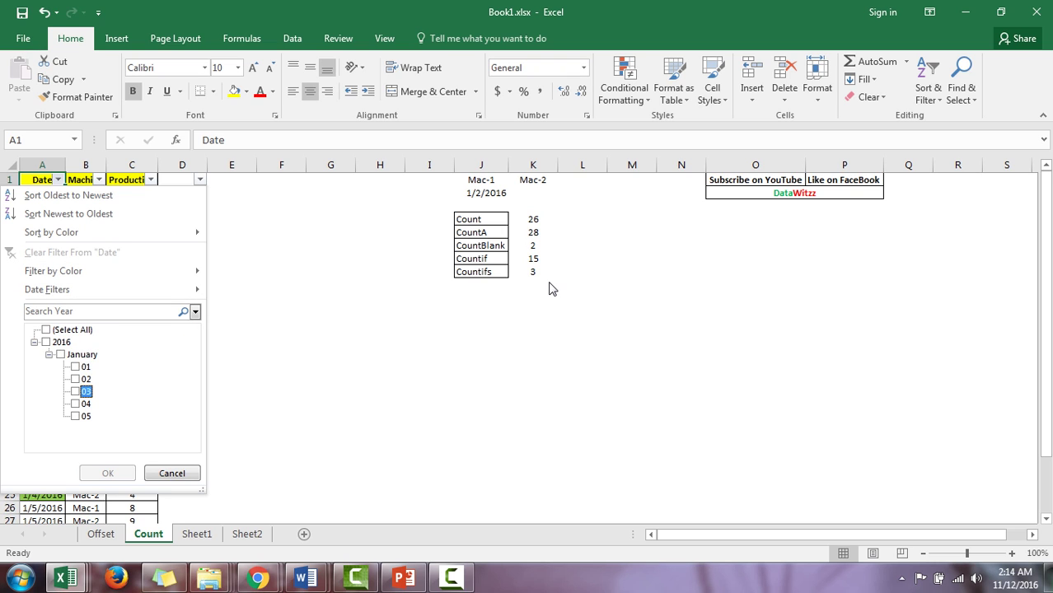
pyautogui.press('space')
pyautogui.press('Return')
pyautogui.press('Right')
pyautogui.hotkey('alt', 'Down')
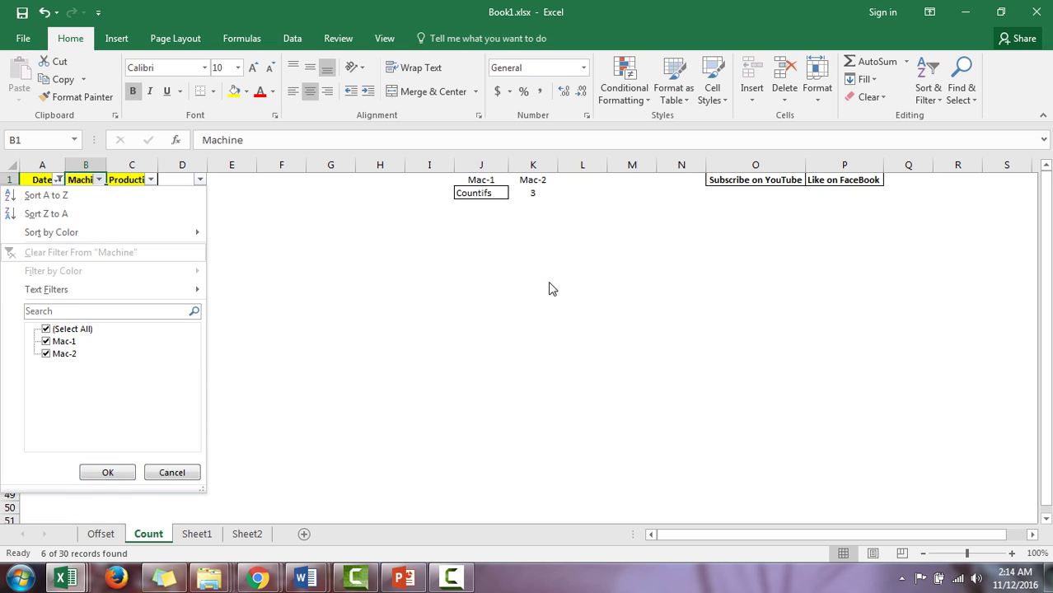
pyautogui.press('Tab')
pyautogui.press('Down')
pyautogui.press('Return')
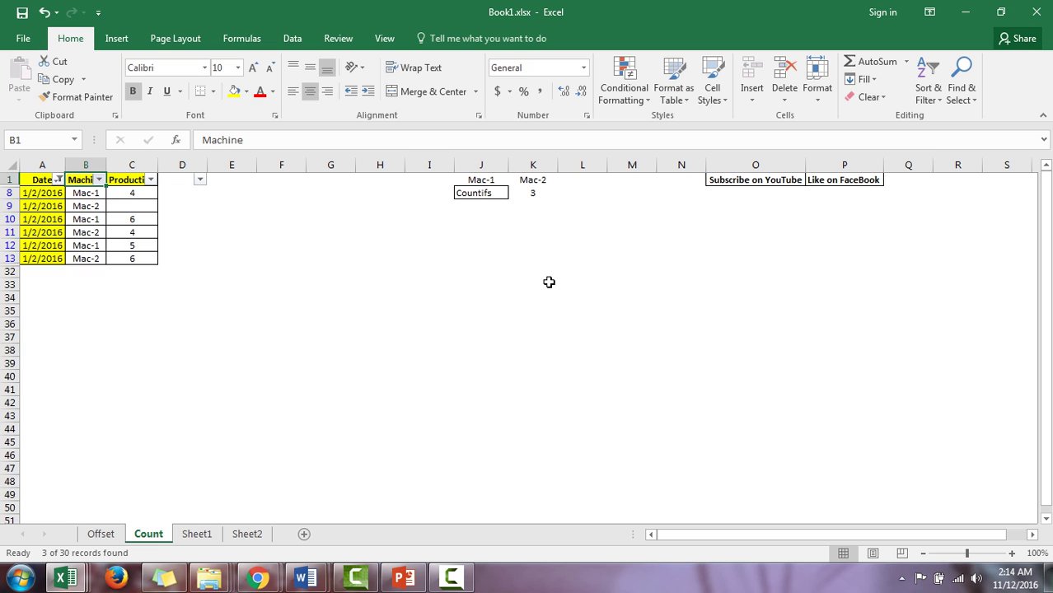
pyautogui.press('Down')
pyautogui.hotkey('shift', 'Down')
pyautogui.hotkey('shift', 'Down')
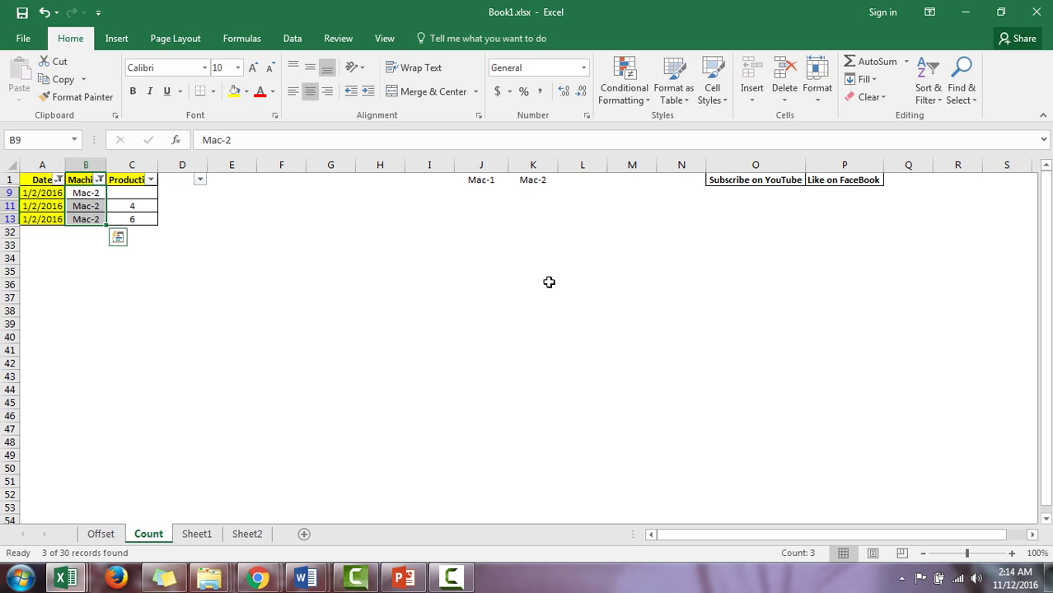
pyautogui.press('Up')
pyautogui.hotkey('alt', 'd')
pyautogui.press('f')
pyautogui.press('s')
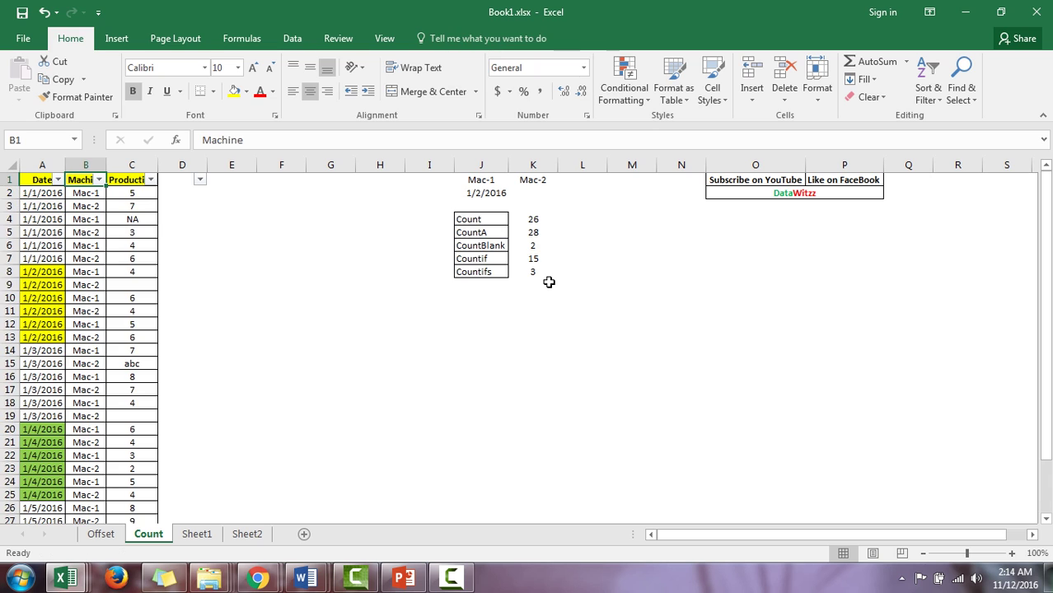
pyautogui.press('Down')
pyautogui.press('Down')
pyautogui.press('Down')
pyautogui.press('Down')
pyautogui.press('Escape')
pyautogui.press('Down')
pyautogui.press('Down')
pyautogui.press('Right')
pyautogui.press('Right')
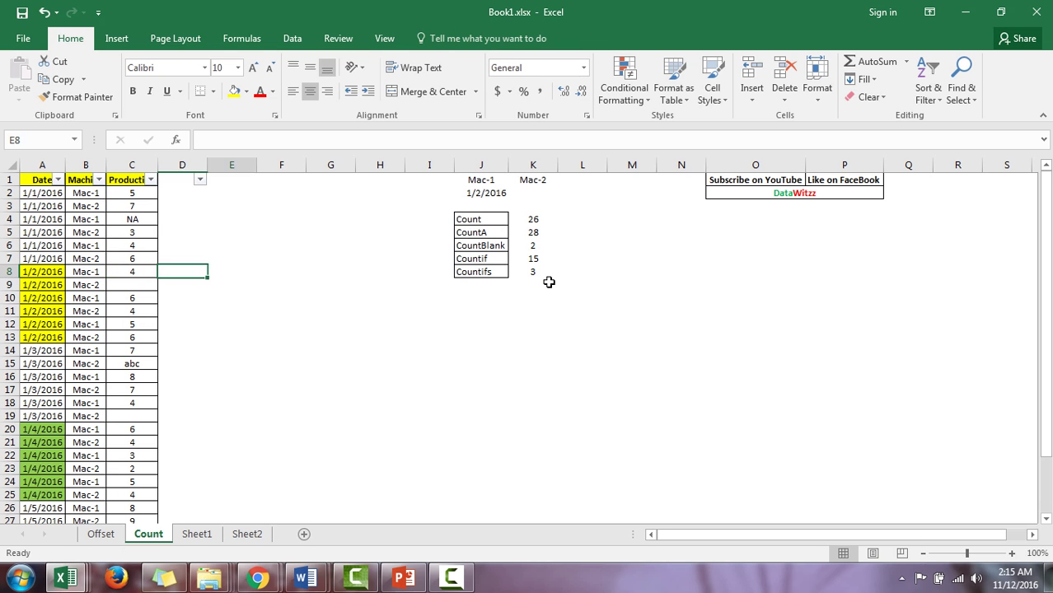
pyautogui.press('Right')
pyautogui.press('Right')
pyautogui.press('Right')
pyautogui.press('Left')
pyautogui.press('Left')
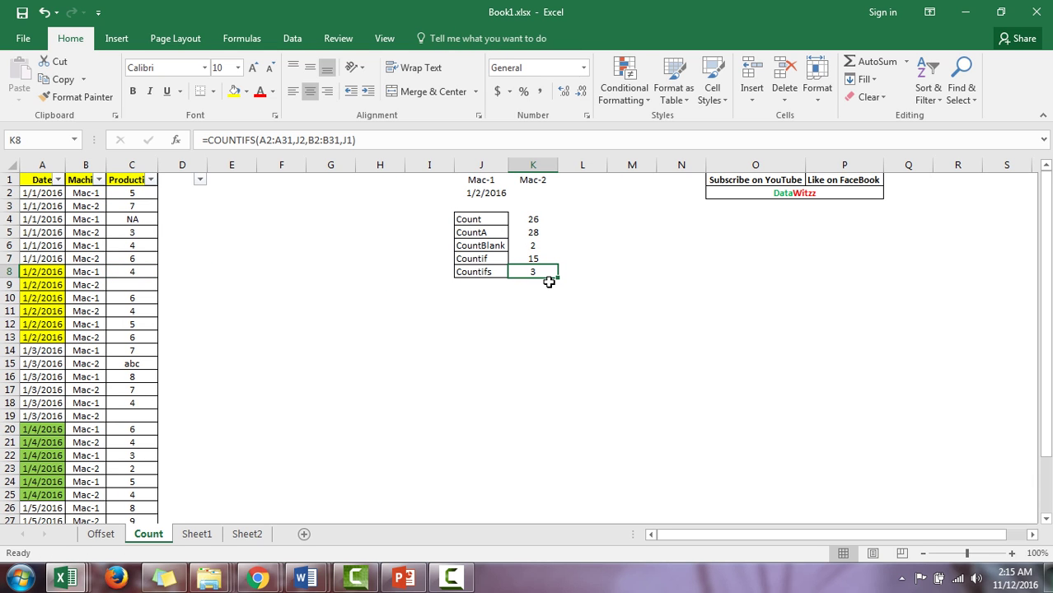
pyautogui.hotkey('shift', 'Up')
pyautogui.hotkey('shift', 'Up')
pyautogui.hotkey('shift', 'Up')
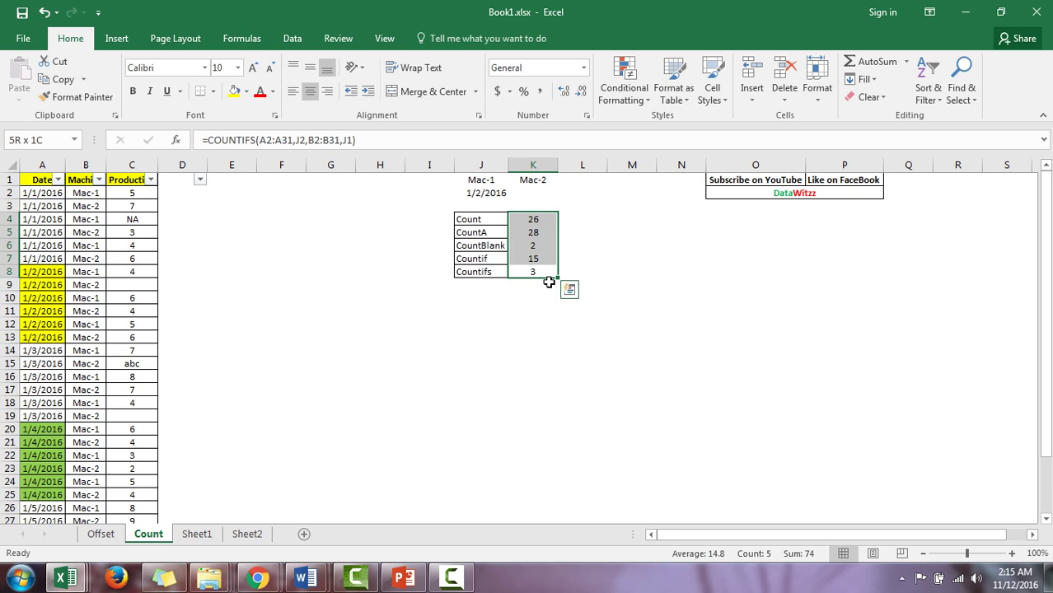
pyautogui.hotkey('shift', 'Left')
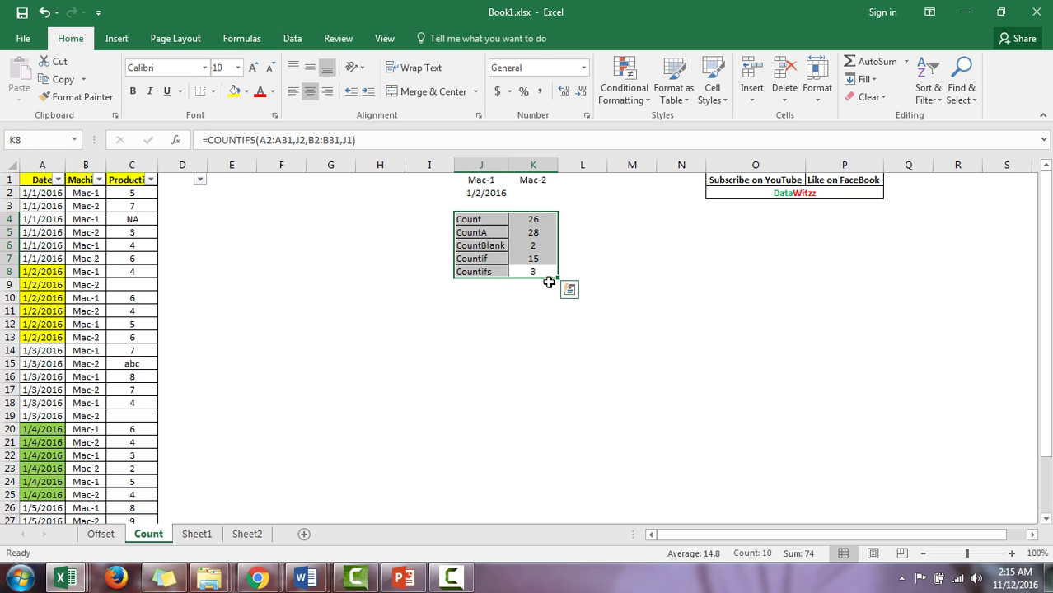
pyautogui.press('Left')
pyautogui.hotkey('ctrl', 'Up')
pyautogui.press('Down')
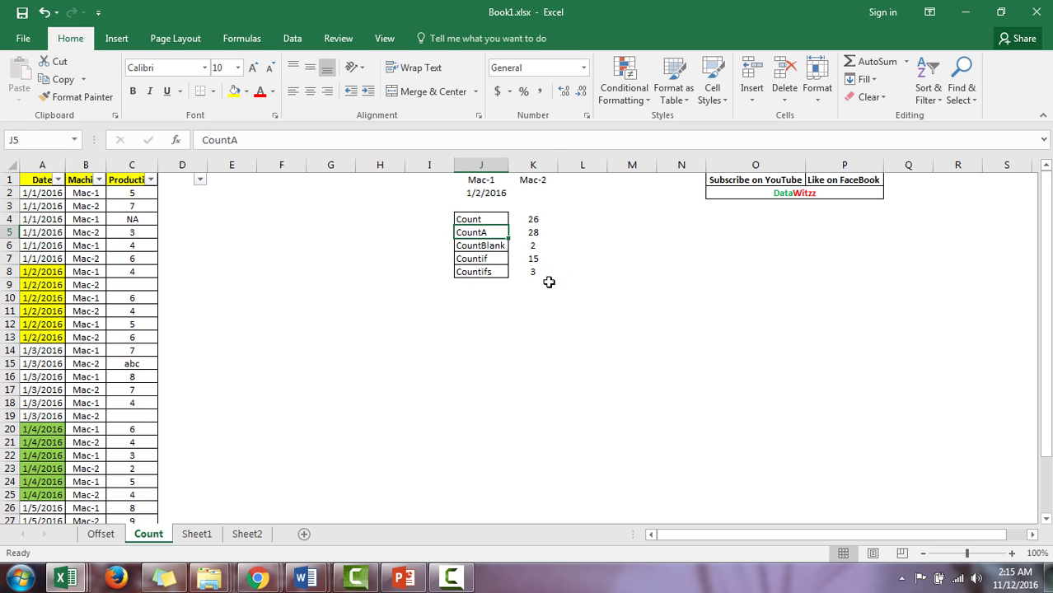
pyautogui.press('Down')
pyautogui.press('Down')
pyautogui.press('Down')
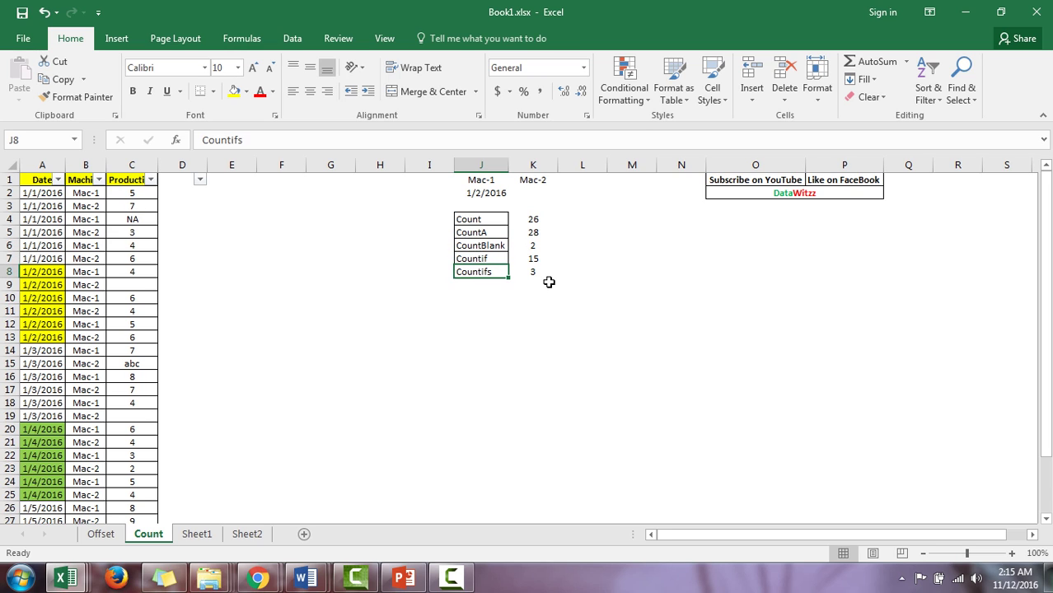
pyautogui.hotkey('ctrl', 'Up')
pyautogui.hotkey('ctrl', 'Up')
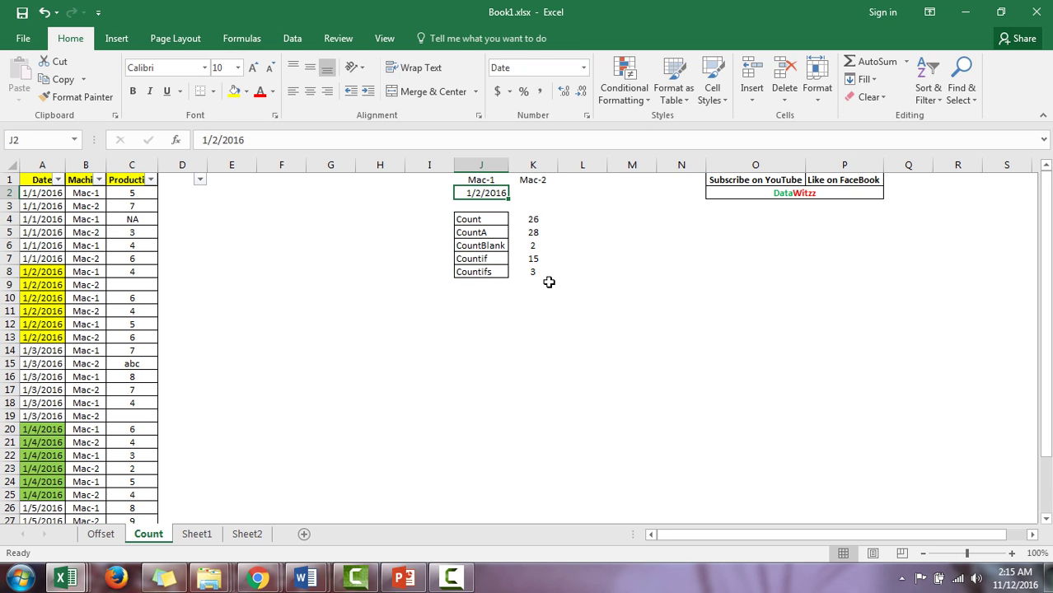
pyautogui.press('Right')
pyautogui.press('Up')
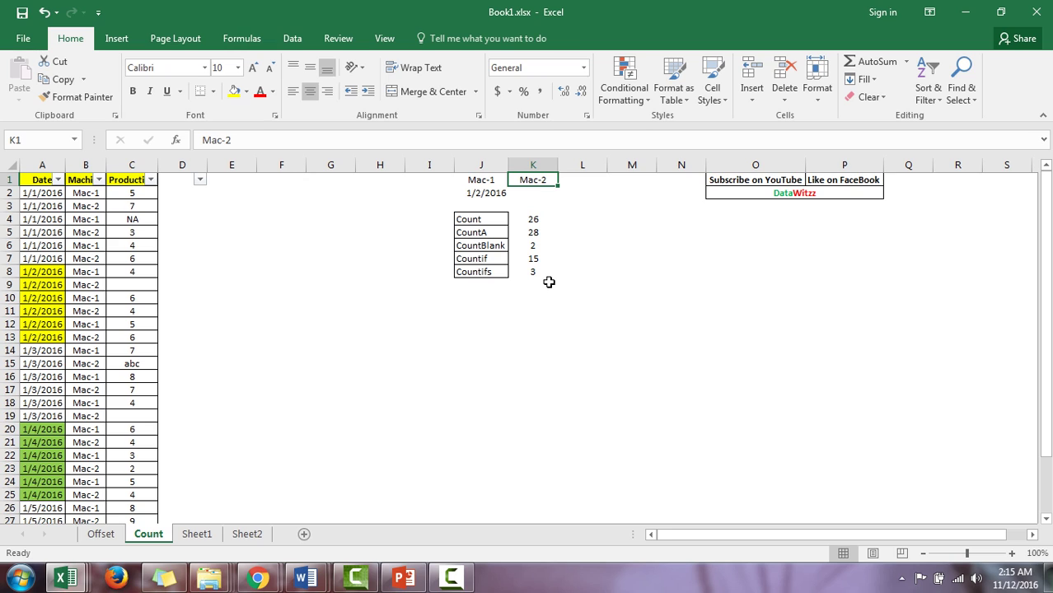
pyautogui.press('Left')
pyautogui.press('Down')
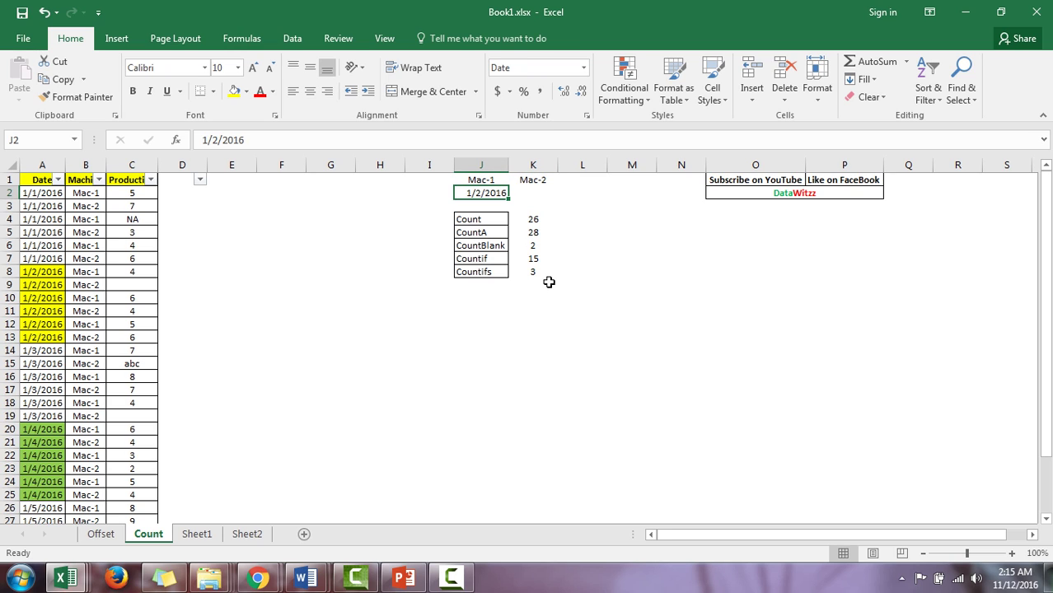
pyautogui.press('Down')
pyautogui.press('Right')
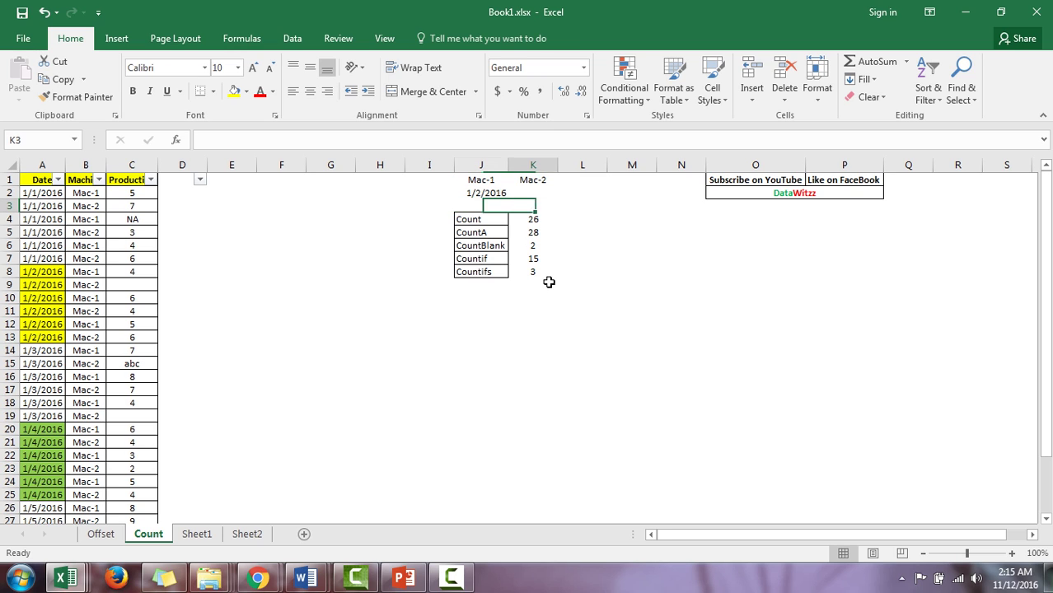
pyautogui.press('Right')
pyautogui.press('Right')
pyautogui.press('Right')
pyautogui.press('Right')
pyautogui.press('Up')
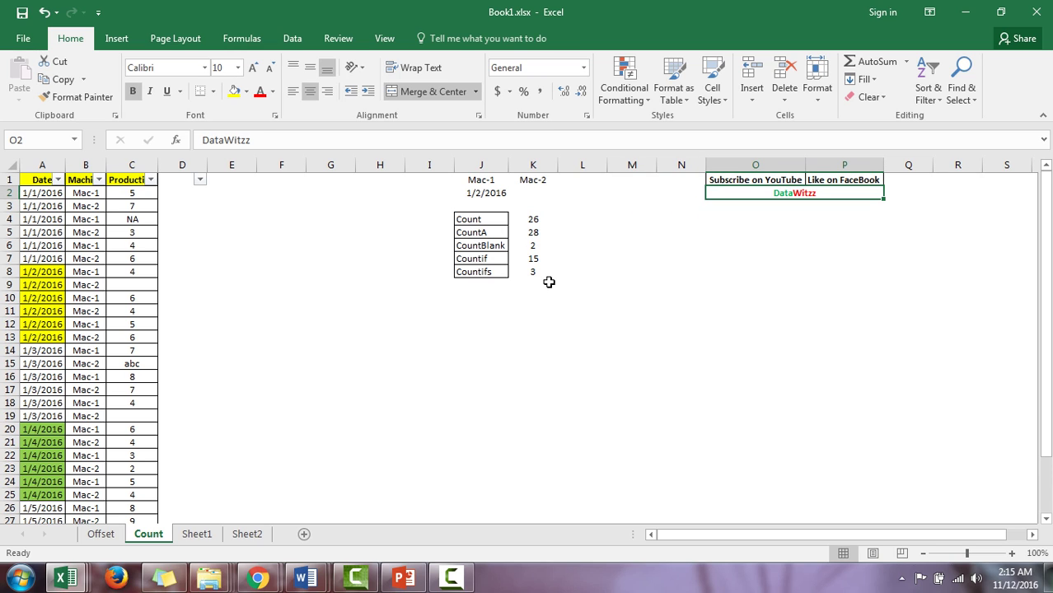
pyautogui.hotkey('shift', 'Up')
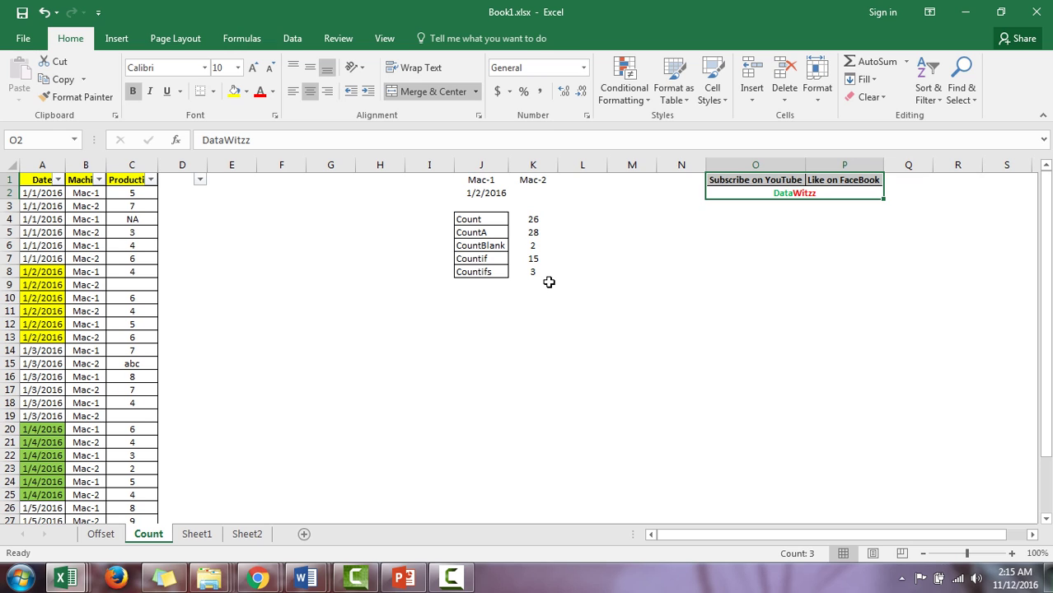
pyautogui.press('Return')
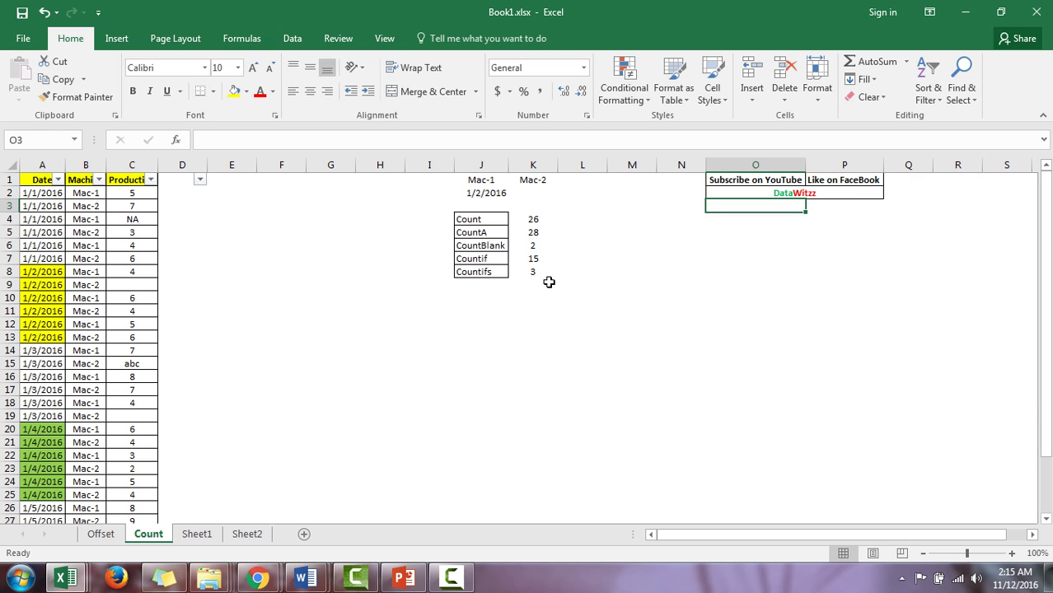
pyautogui.press('Up')
pyautogui.hotkey('shift', 'Up')
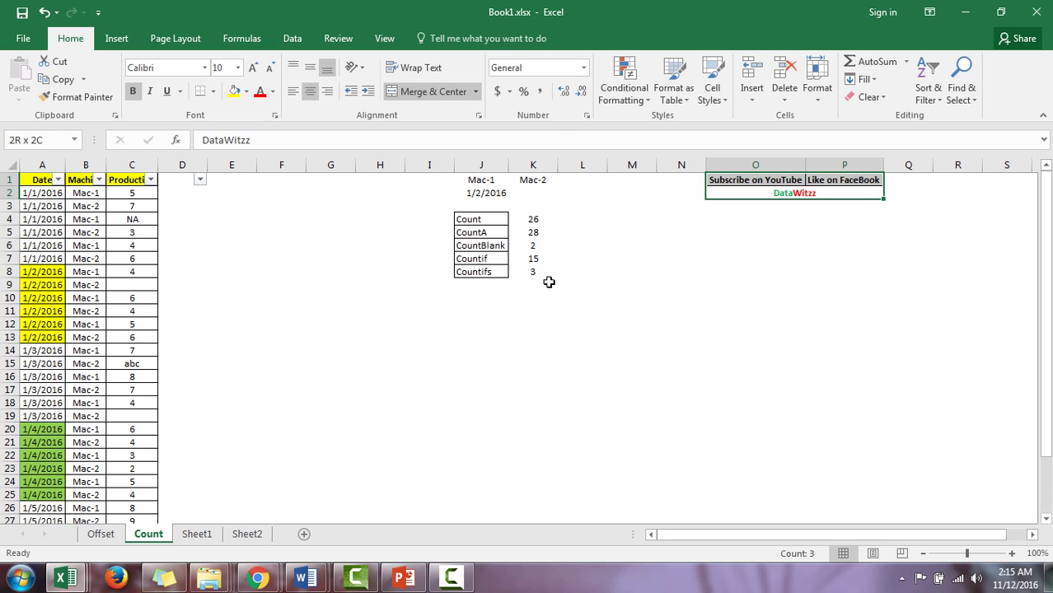
pyautogui.press('Up')
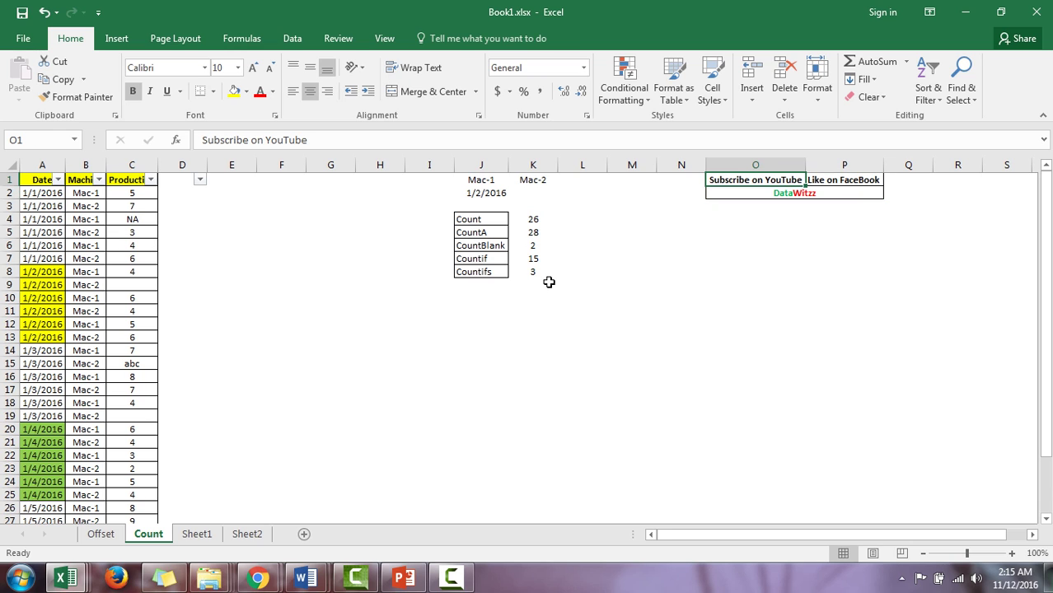
pyautogui.press('Left')
pyautogui.press('Left')
pyautogui.press('Left')
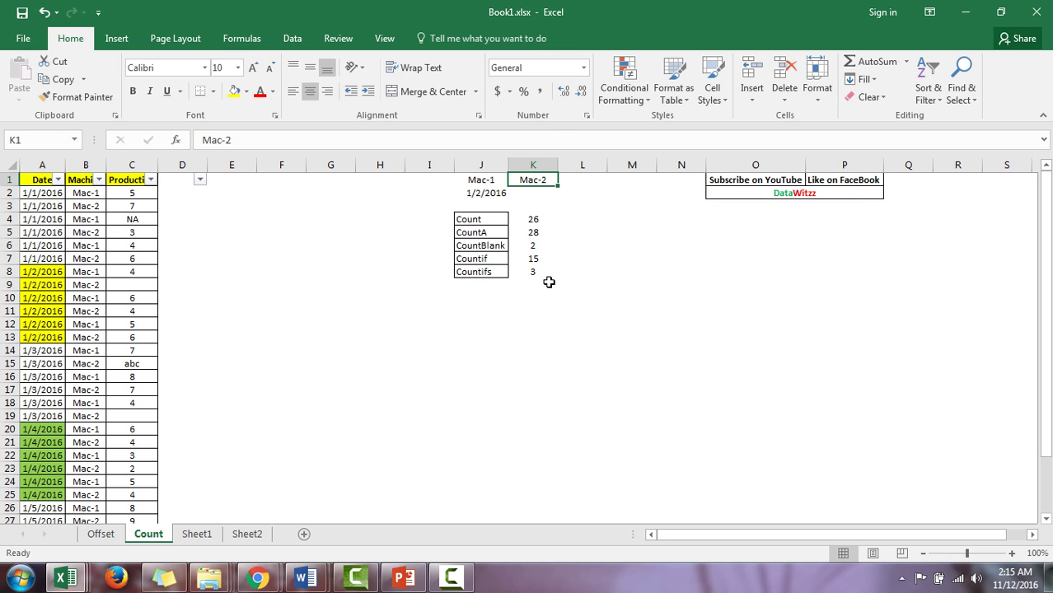